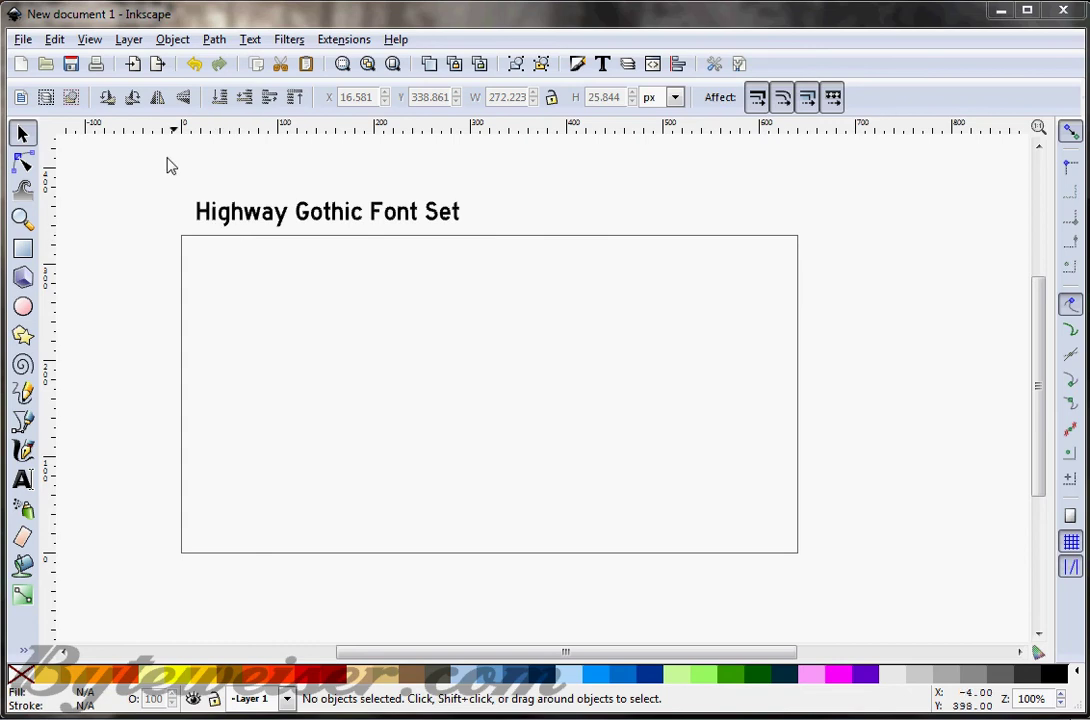
Show the page grid and draw a closed right triangle about 100 px wide and 260 px tall with the Bezier pen, its point facing down
click(90, 42)
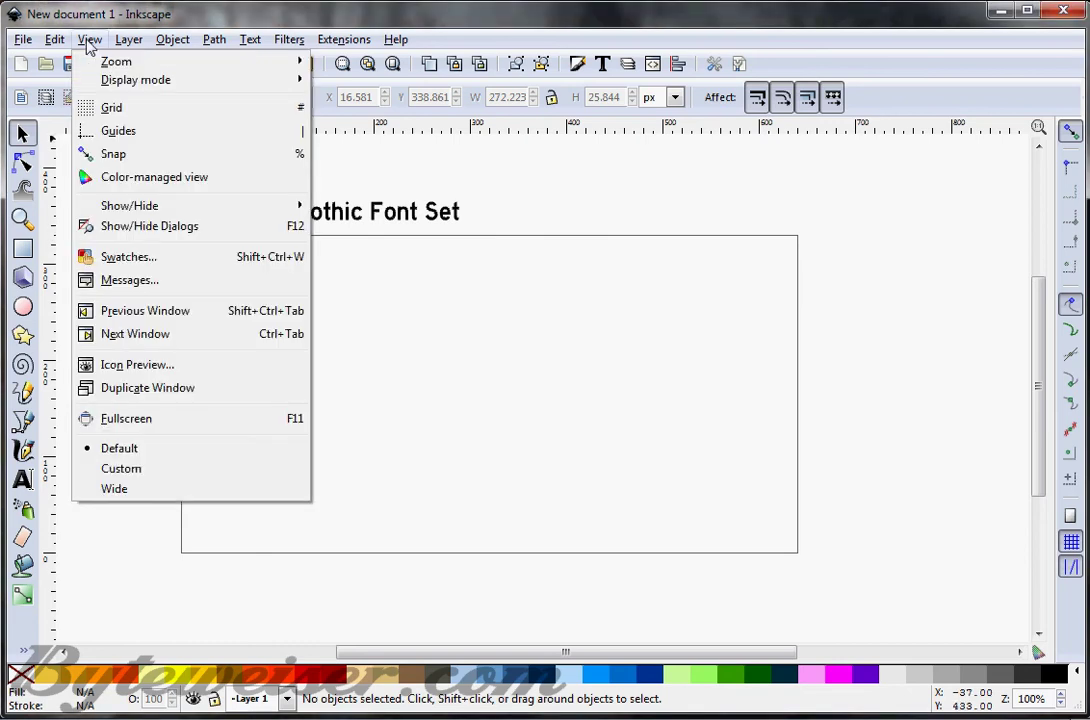
click(111, 108)
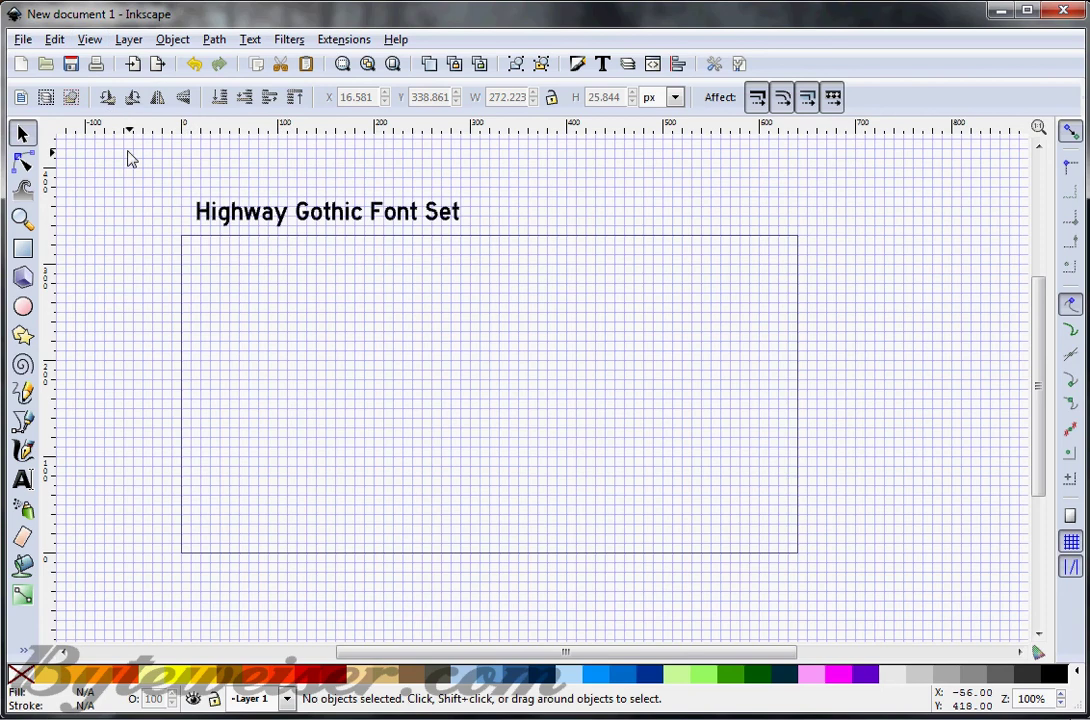
click(30, 421)
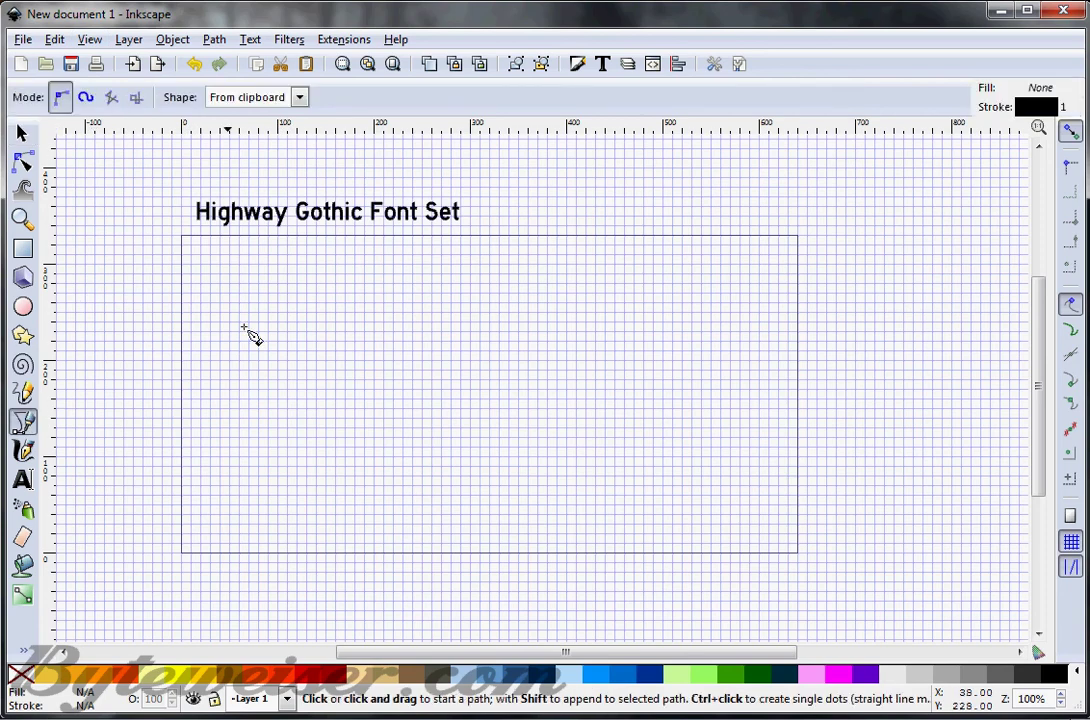
click(306, 284)
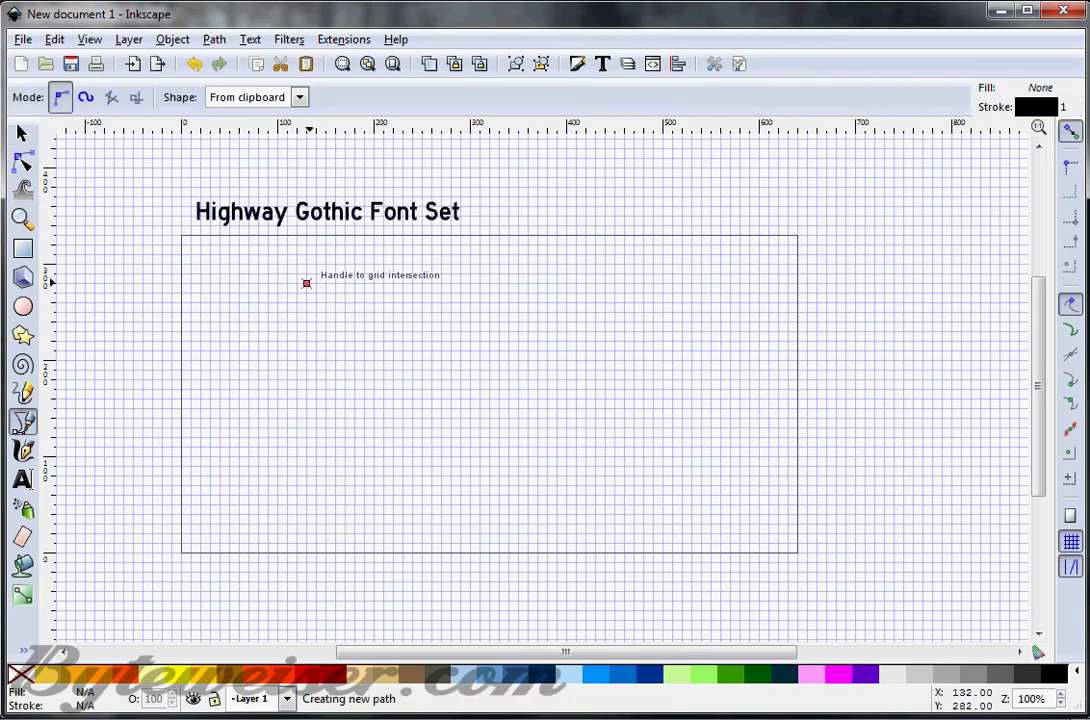
click(402, 284)
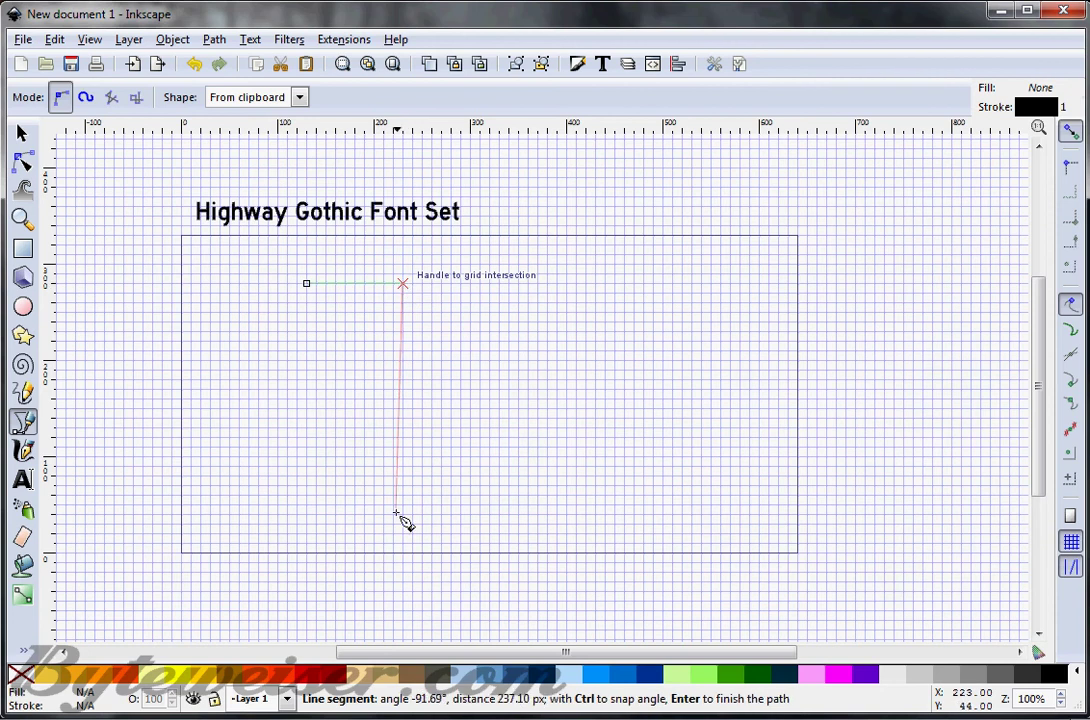
click(402, 534)
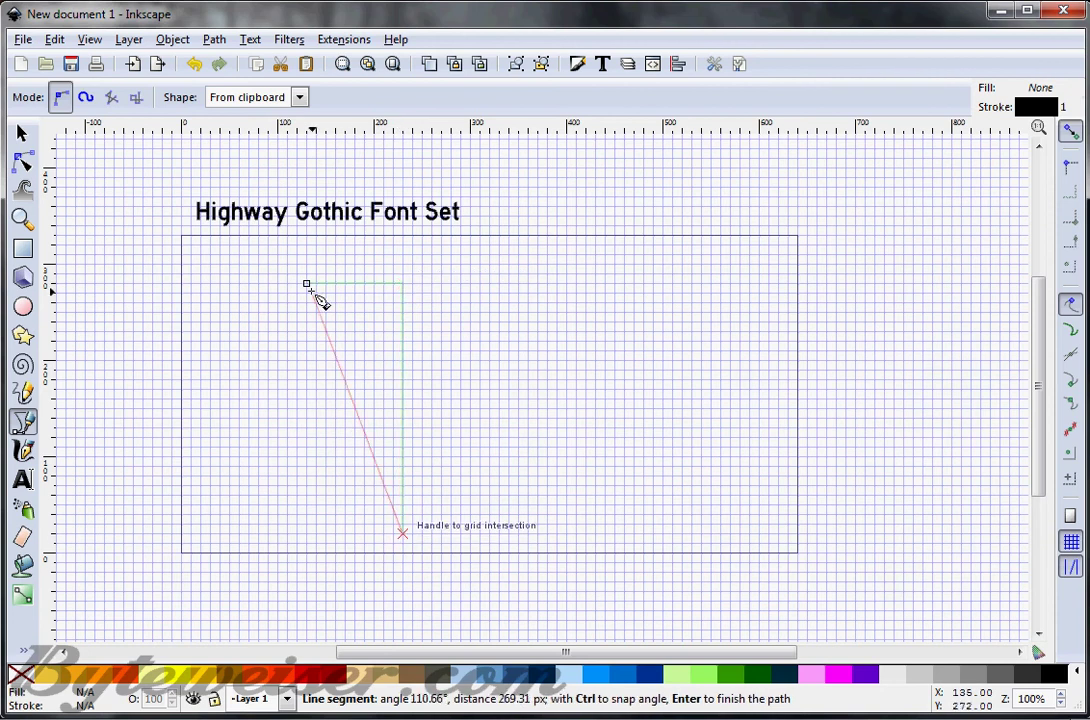
click(306, 284)
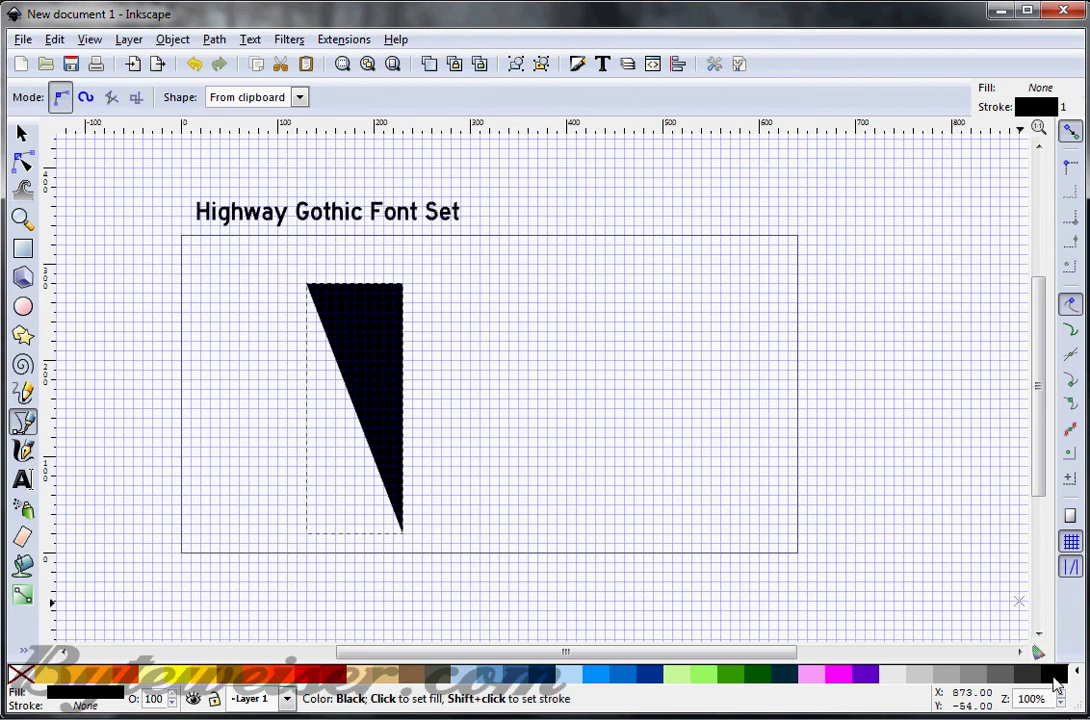
Give the triangle a black outline with no fill and bend its top edge into a shallow downward curve
shift+click(1056, 683)
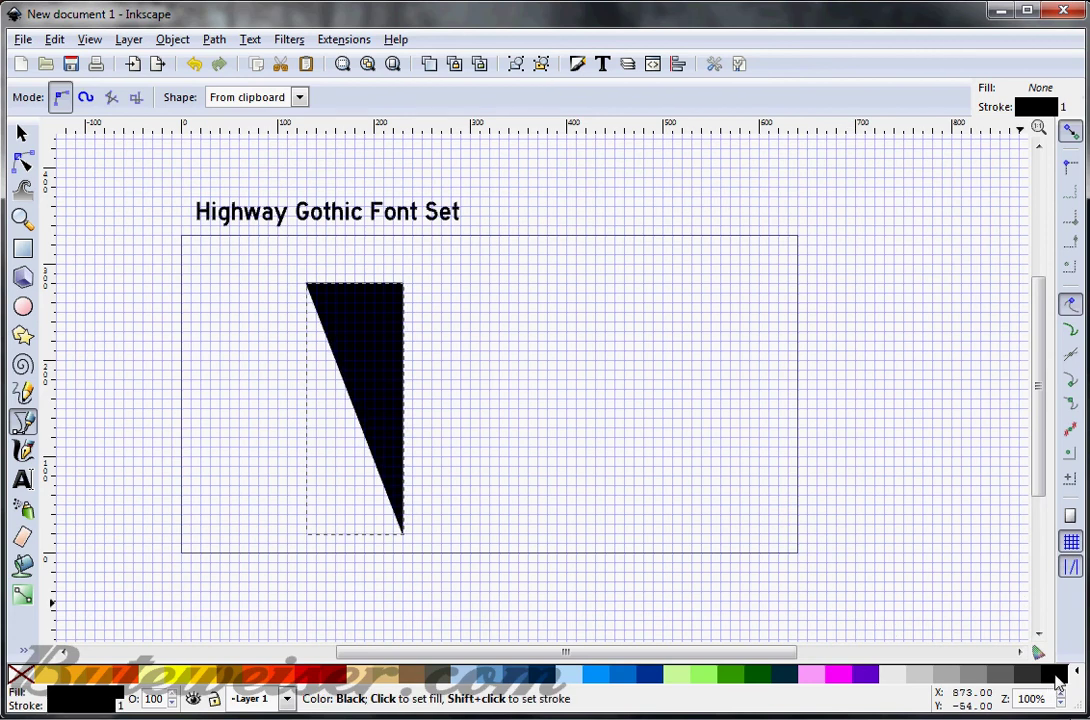
click(20, 678)
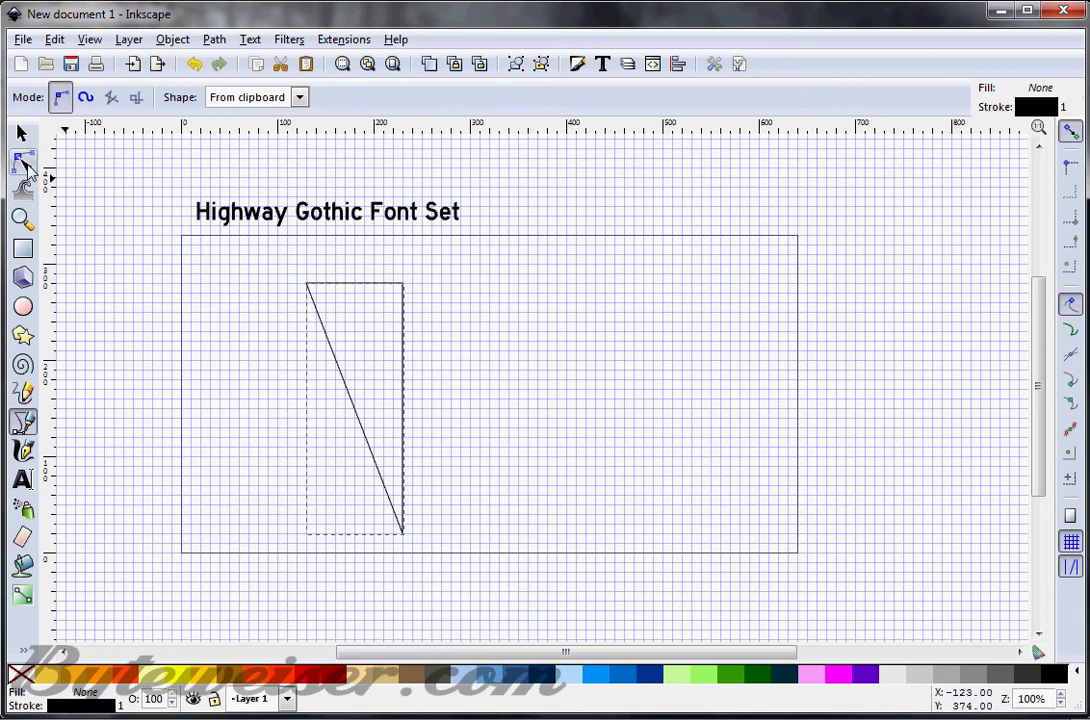
click(24, 164)
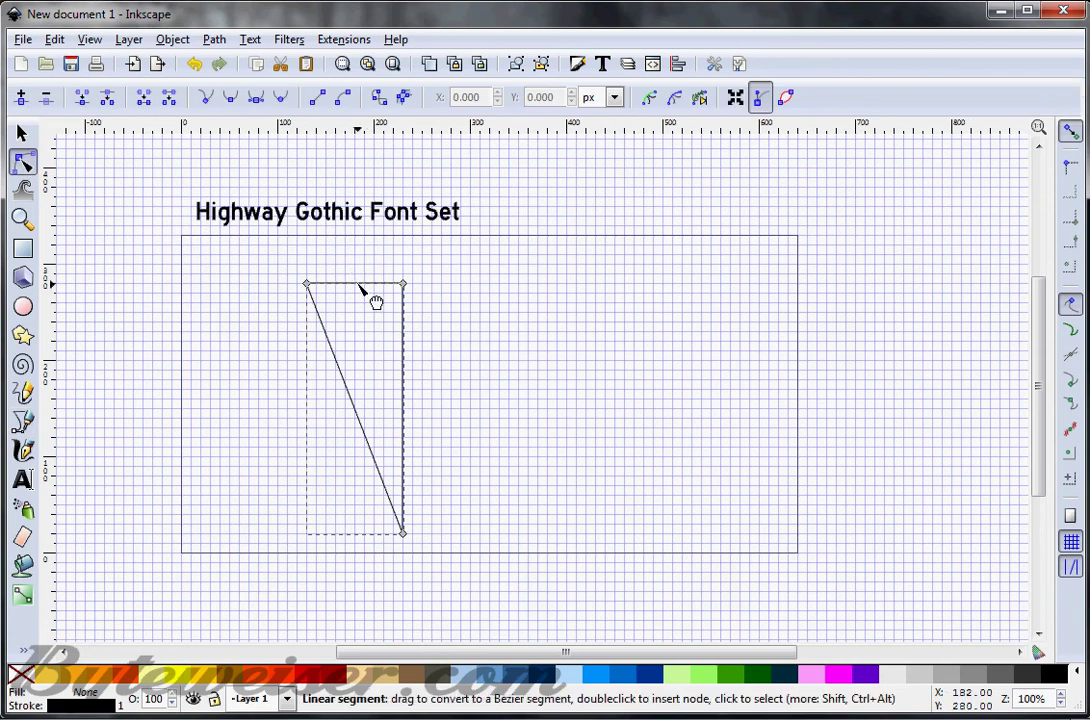
drag(362, 292, 359, 303)
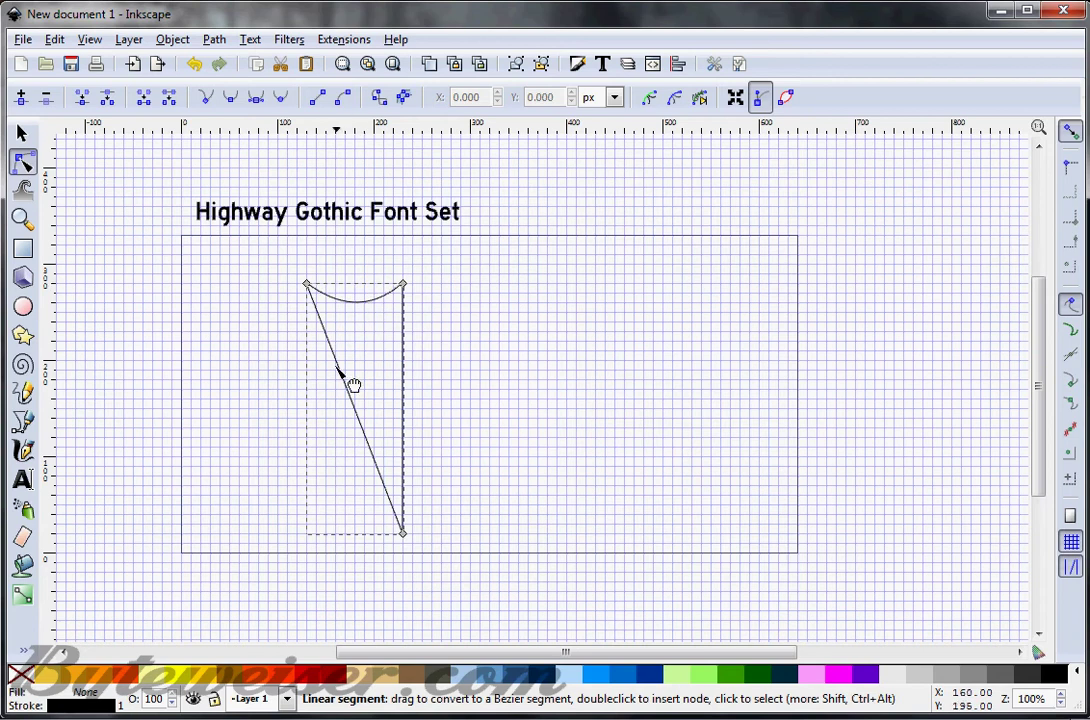
drag(336, 370, 304, 399)
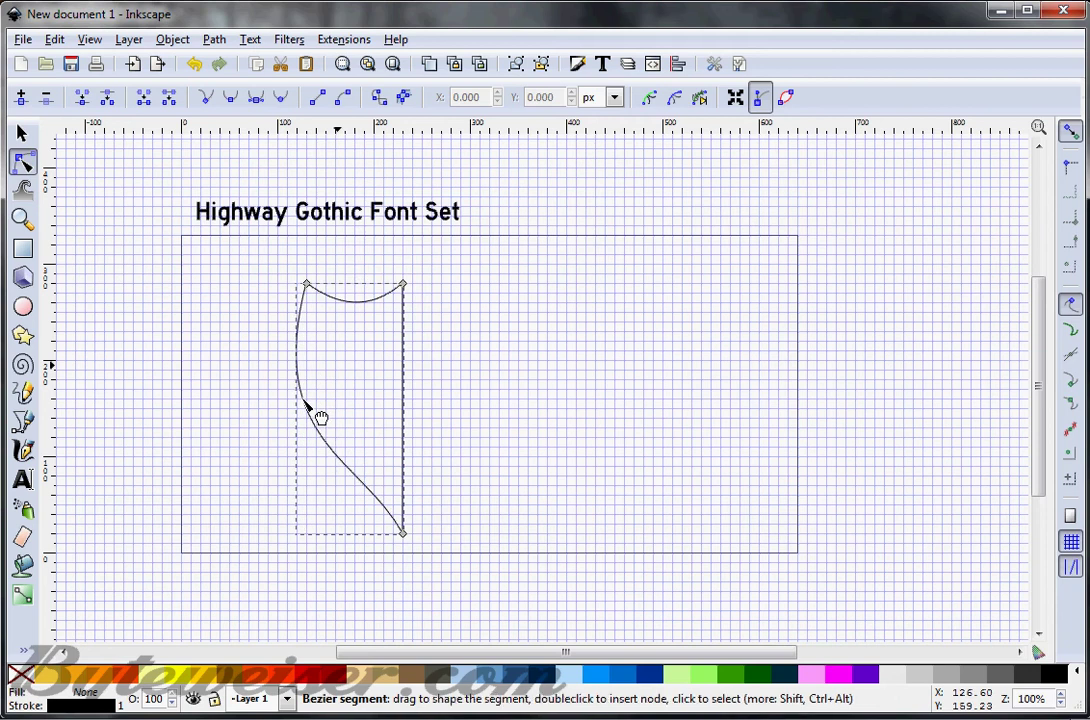
key(ctrl+z)
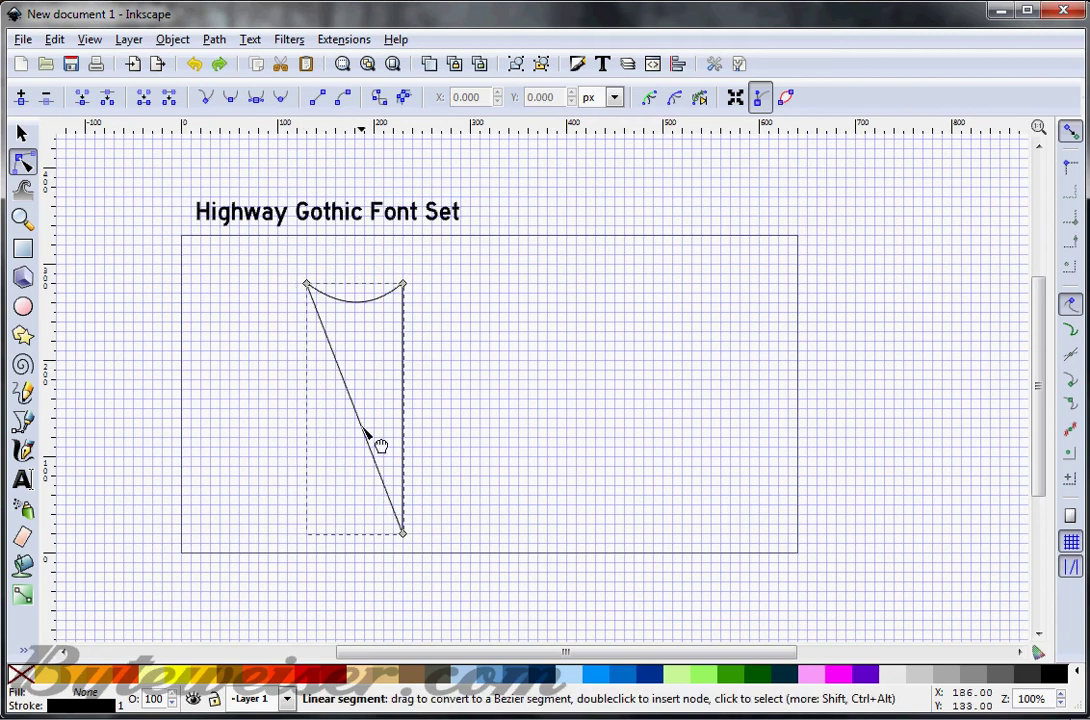
drag(365, 434, 299, 428)
key(ctrl+z)
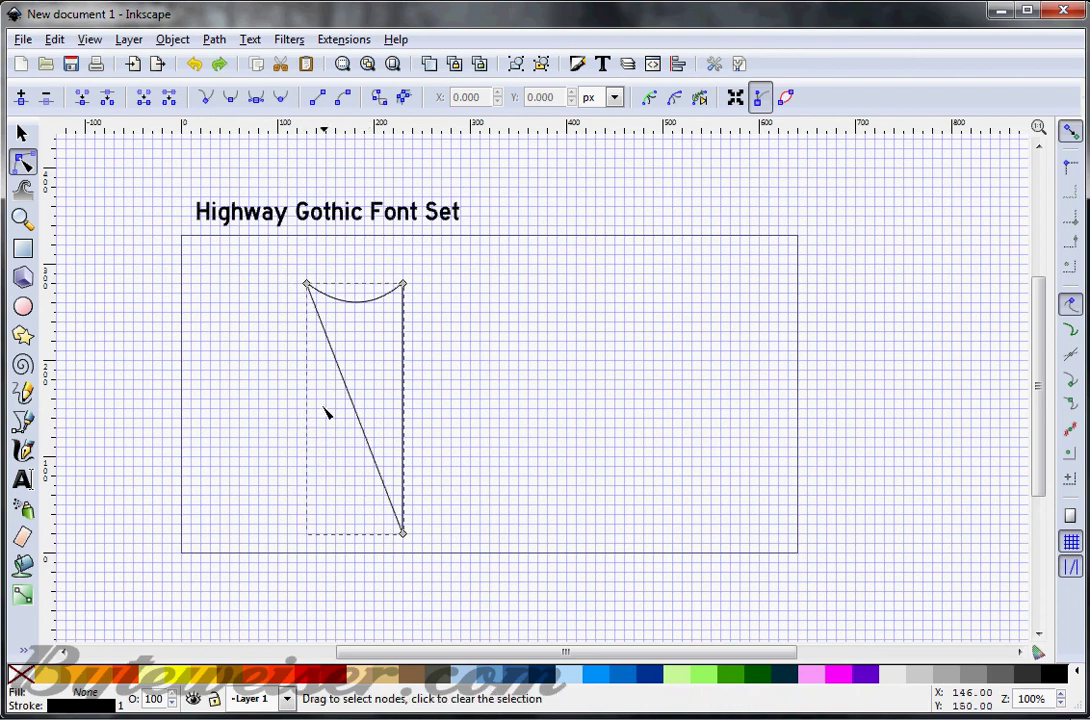
Bow the diagonal edge outward, move the upper outer node to X 150, Y 280, and adjust the curve's handles into a smooth shield side
drag(350, 396, 314, 451)
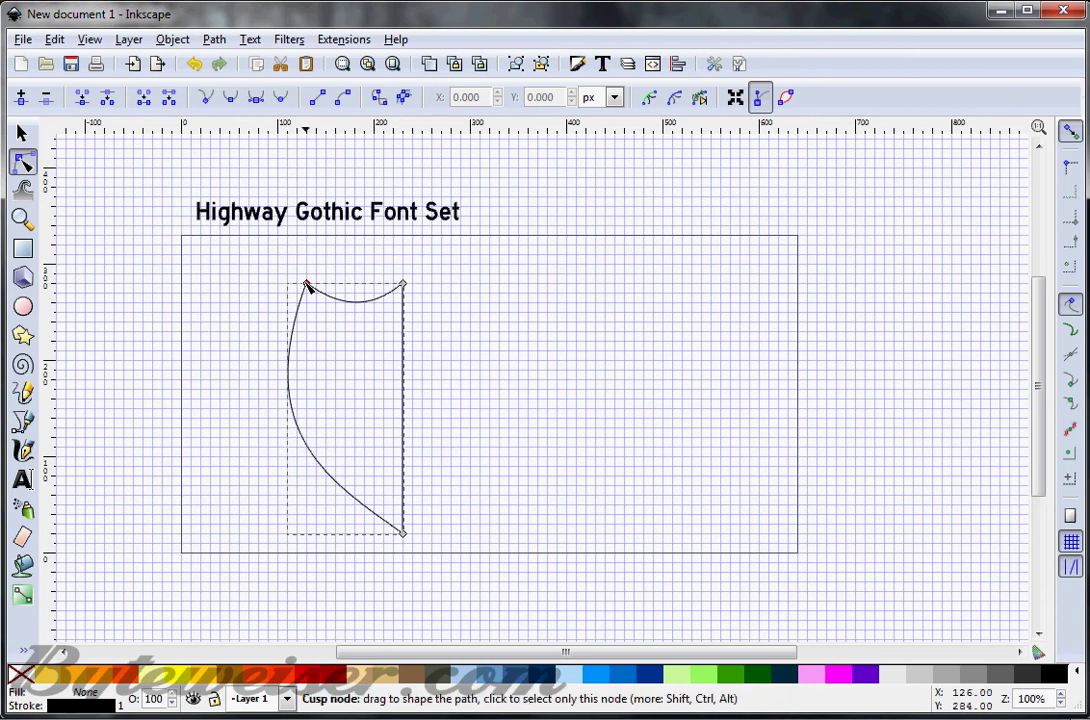
drag(307, 286, 328, 290)
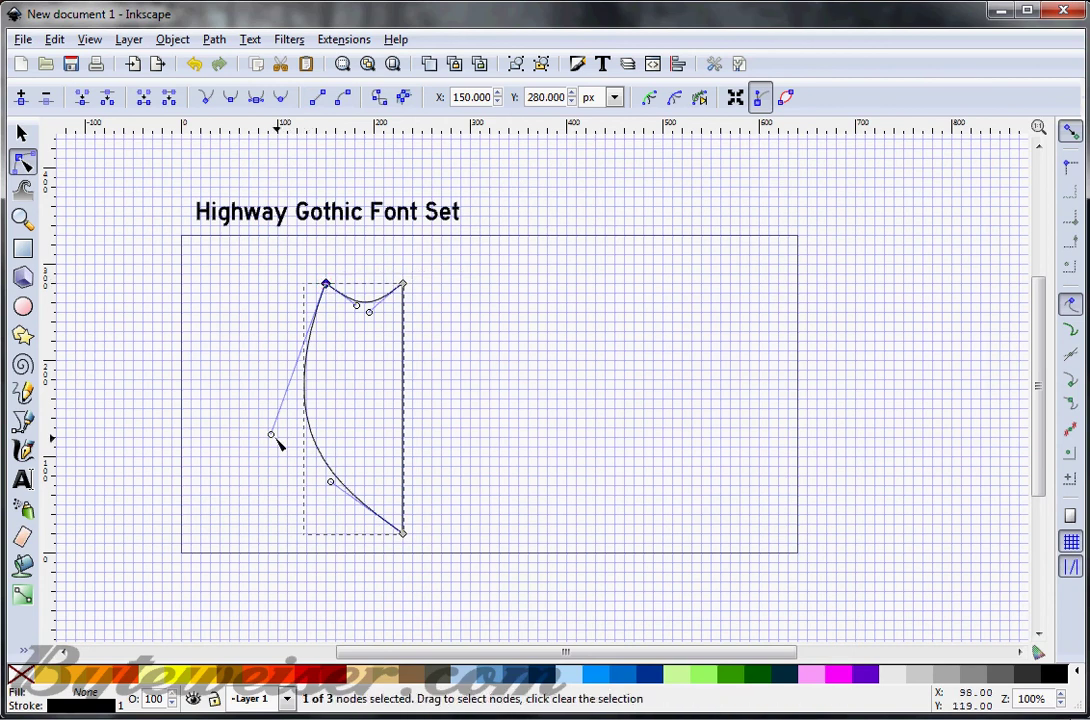
drag(271, 436, 278, 409)
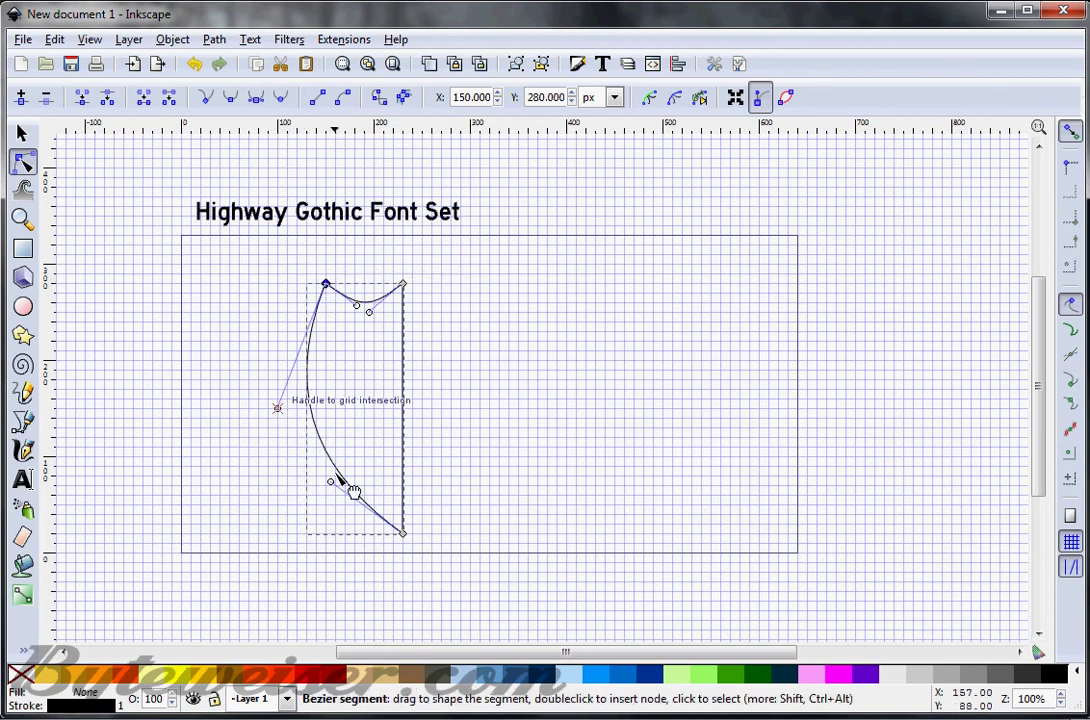
drag(335, 486, 315, 476)
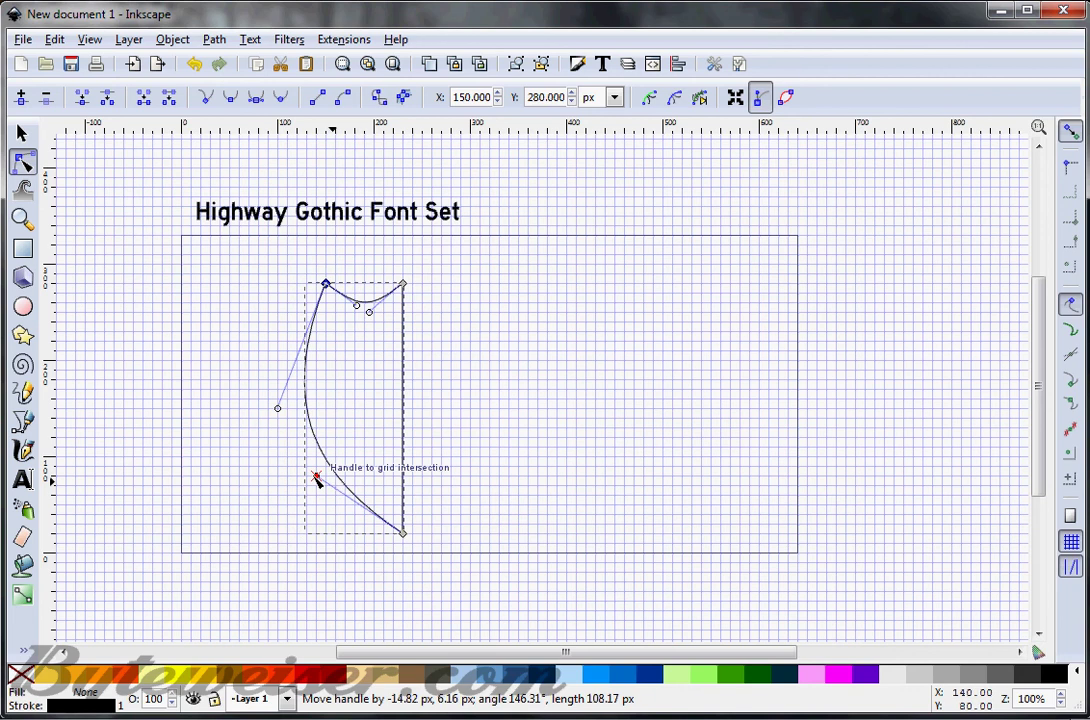
Make the dip in the half shield's top edge slightly shallower and deselect the shape
click(22, 133)
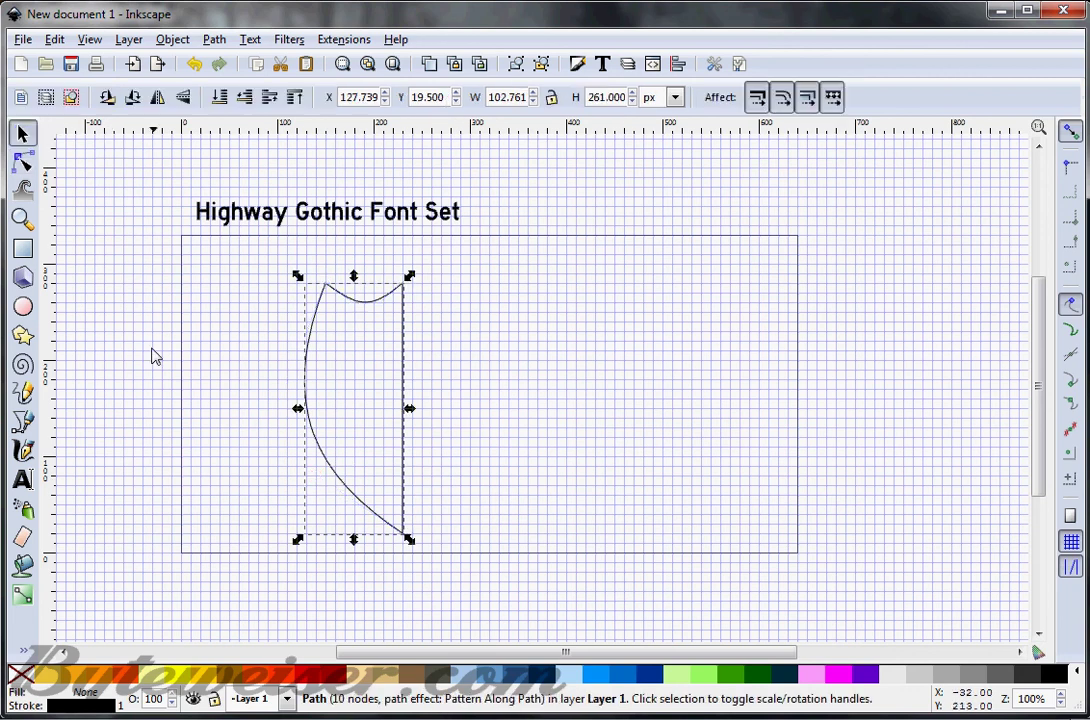
click(213, 370)
click(364, 307)
click(23, 162)
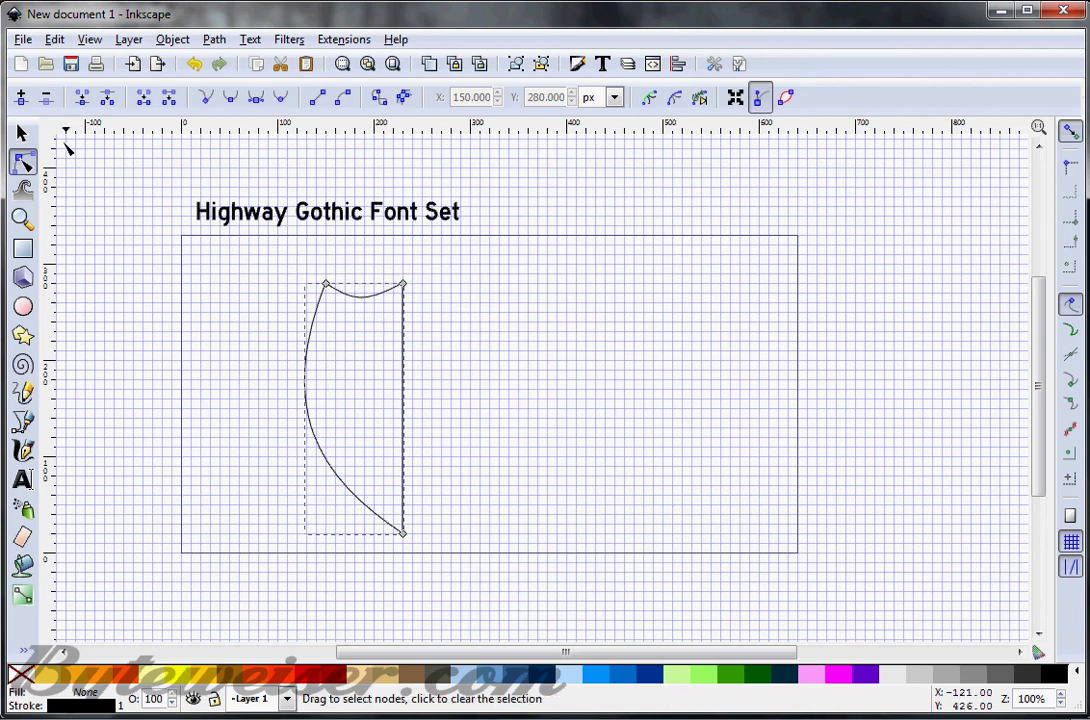
click(24, 133)
click(141, 324)
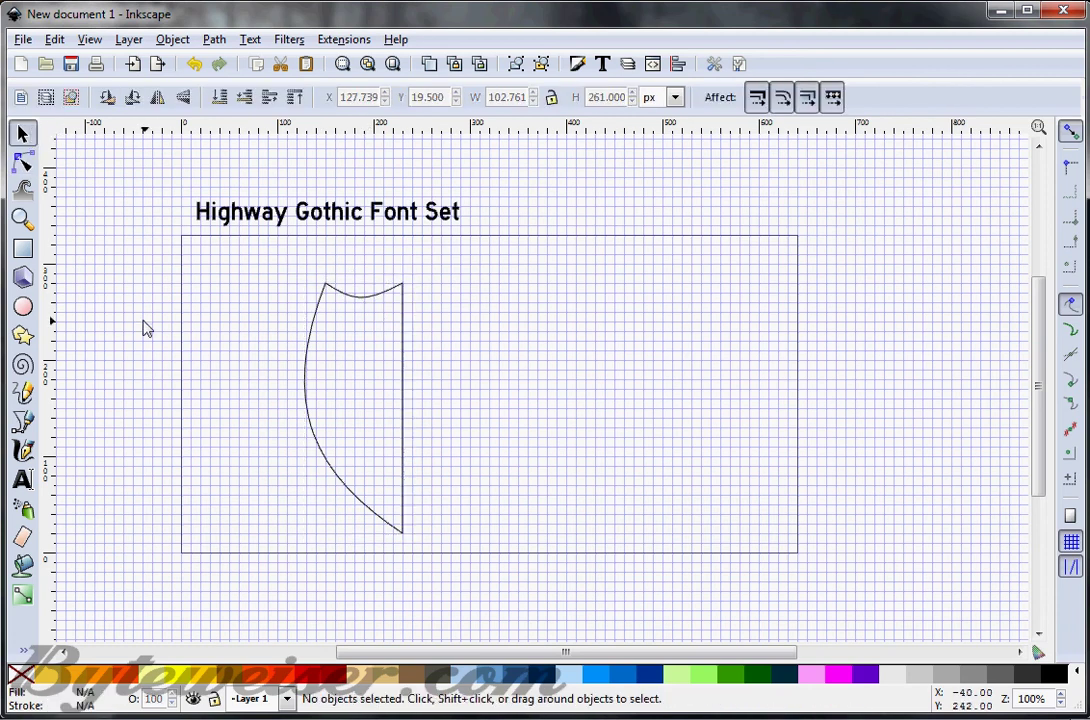
Duplicate the half shield, flip the copy horizontally and snap its straight edge against the original's
click(343, 296)
key(ctrl)
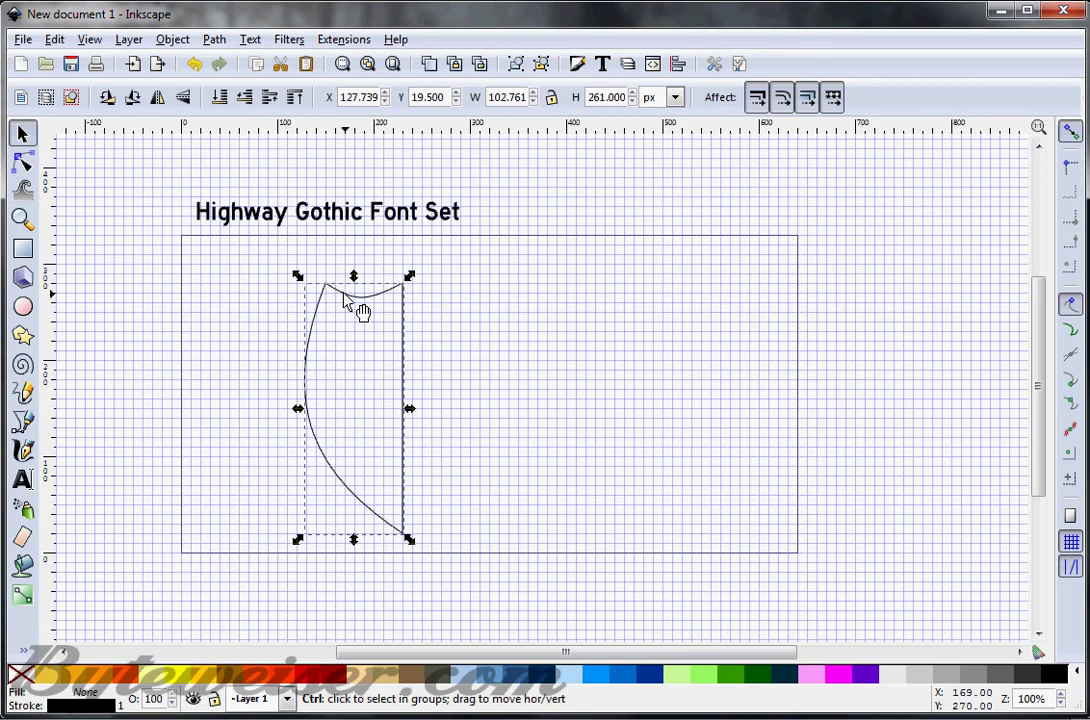
click(158, 101)
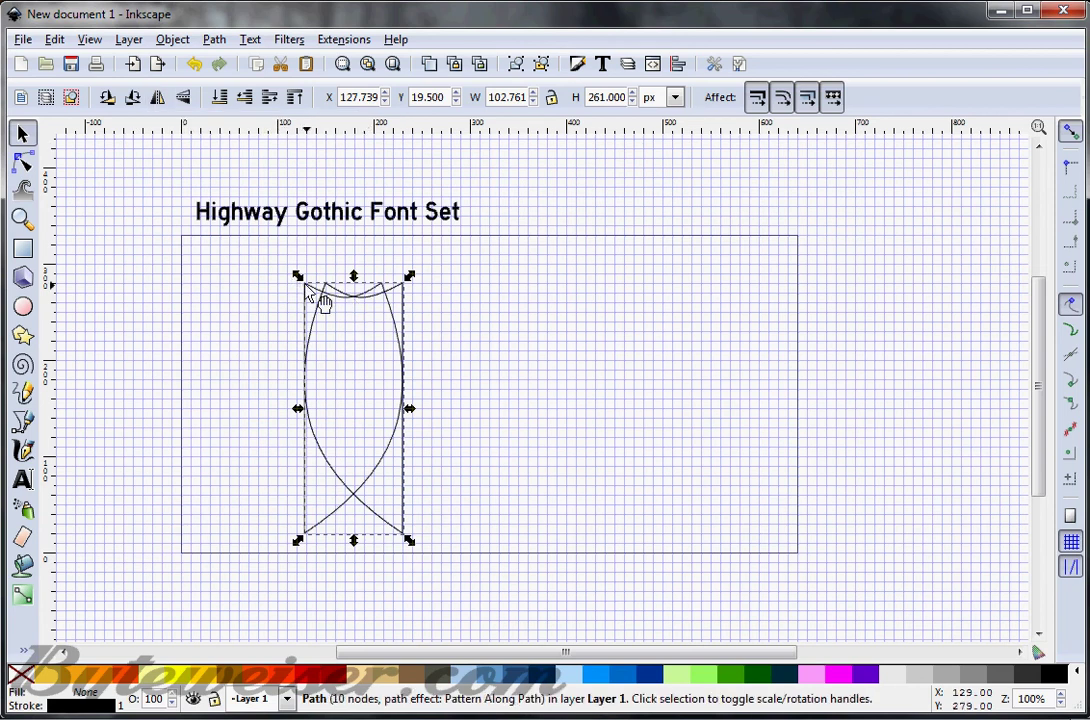
drag(319, 302, 428, 297)
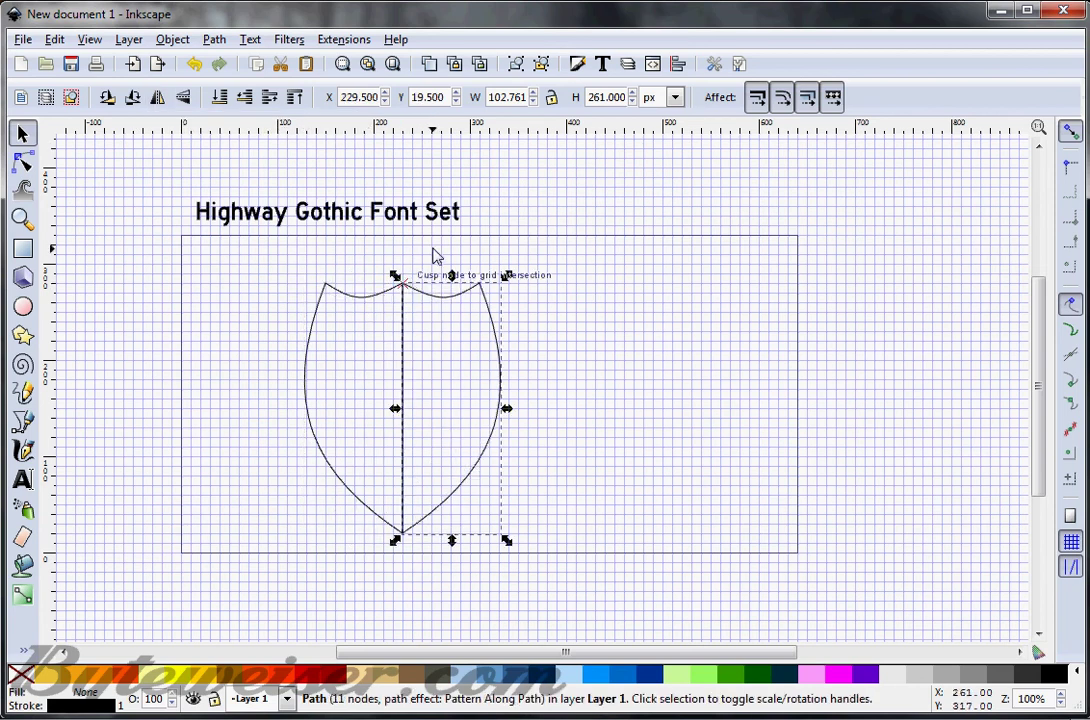
Merge the two shield halves with Union and stretch the shield to about 255 px wide
click(433, 257)
drag(256, 247, 511, 451)
click(214, 39)
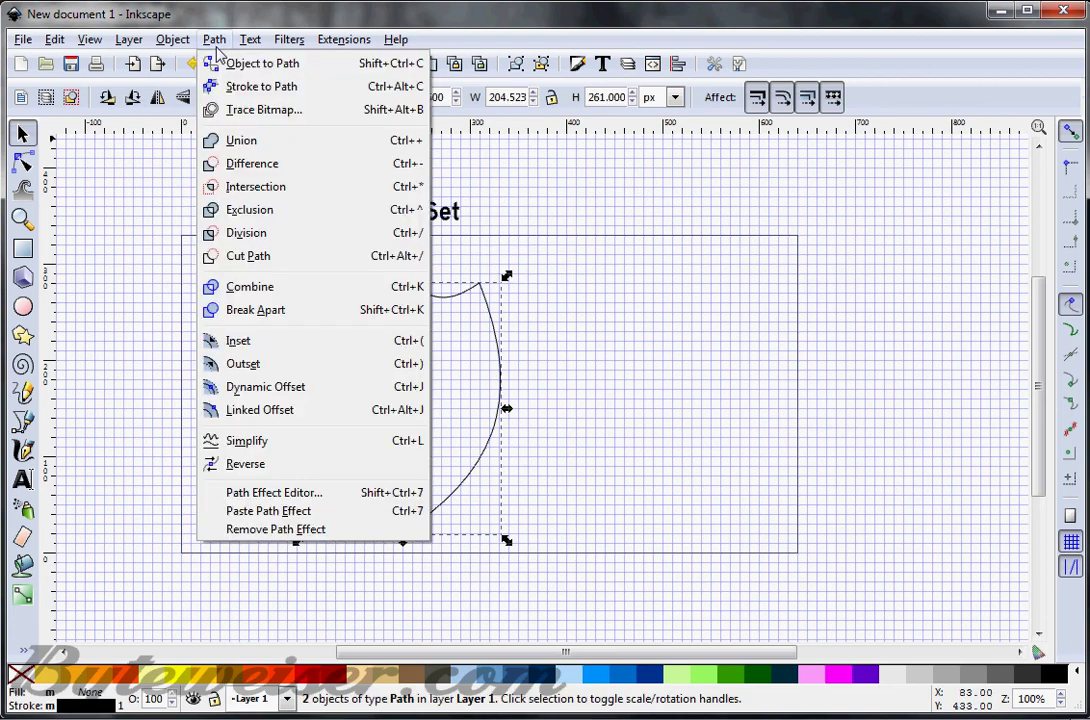
click(222, 139)
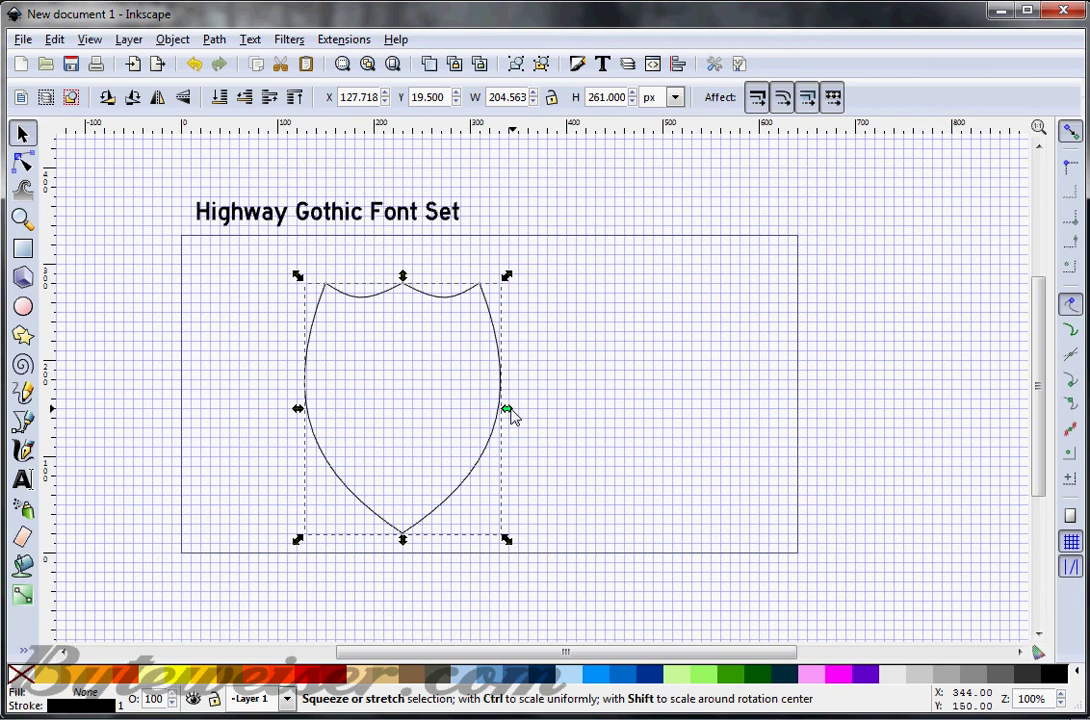
drag(510, 415, 556, 416)
click(622, 355)
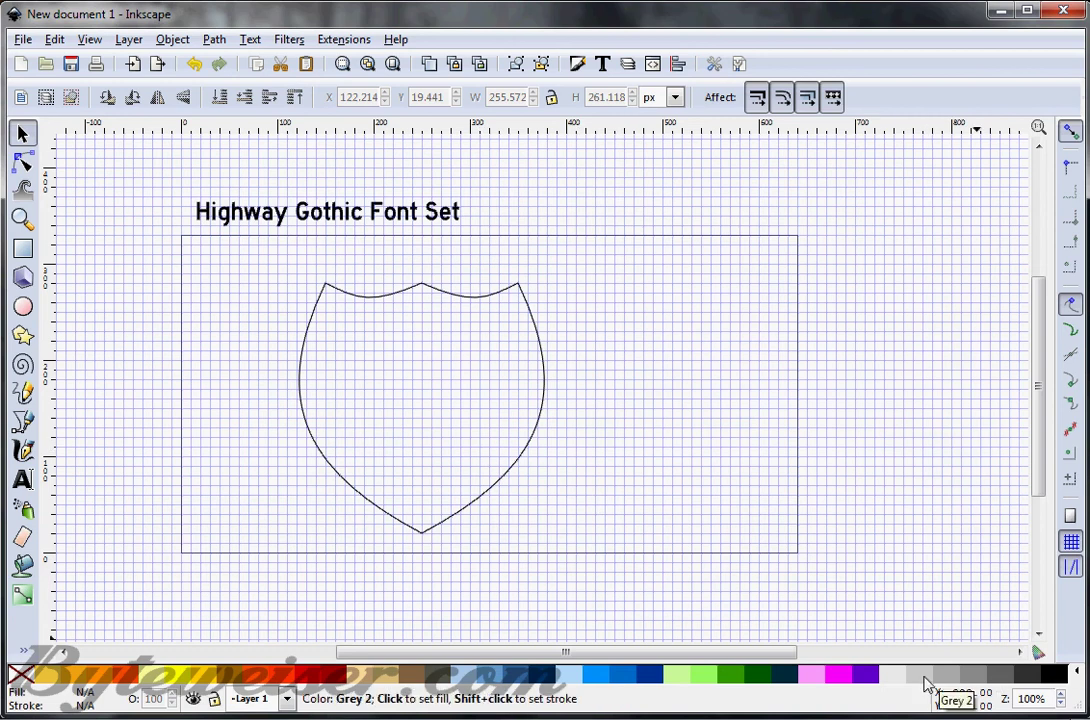
Fill the shield with light gray (Grey 2) and remove its outline
click(470, 297)
click(938, 683)
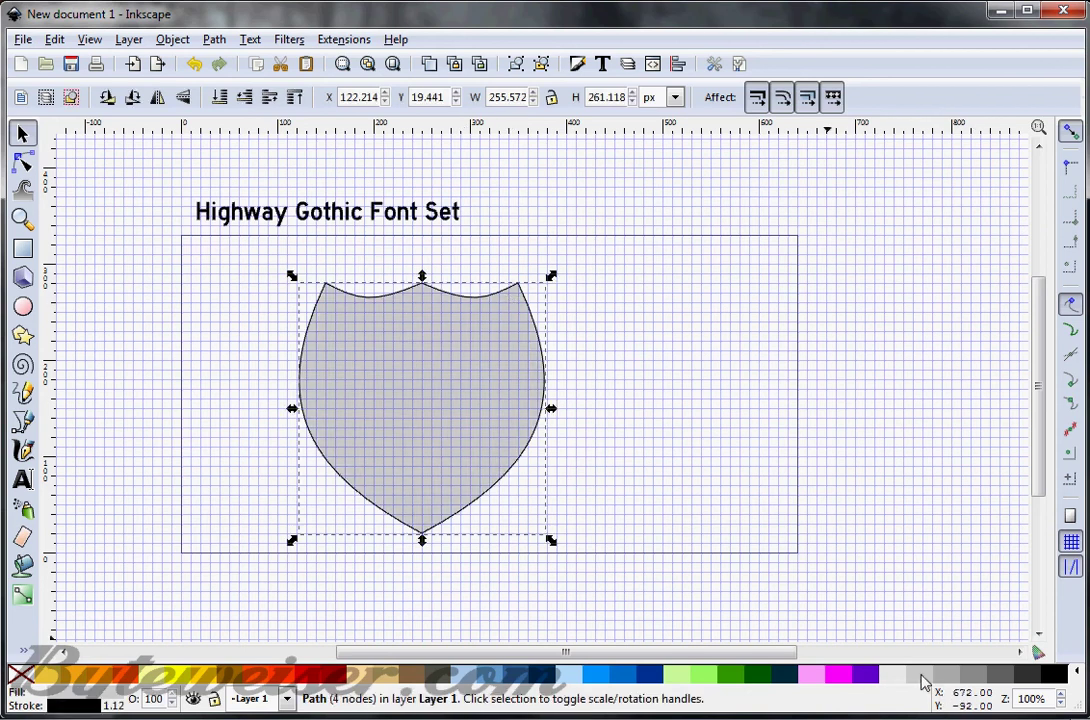
shift+click(26, 680)
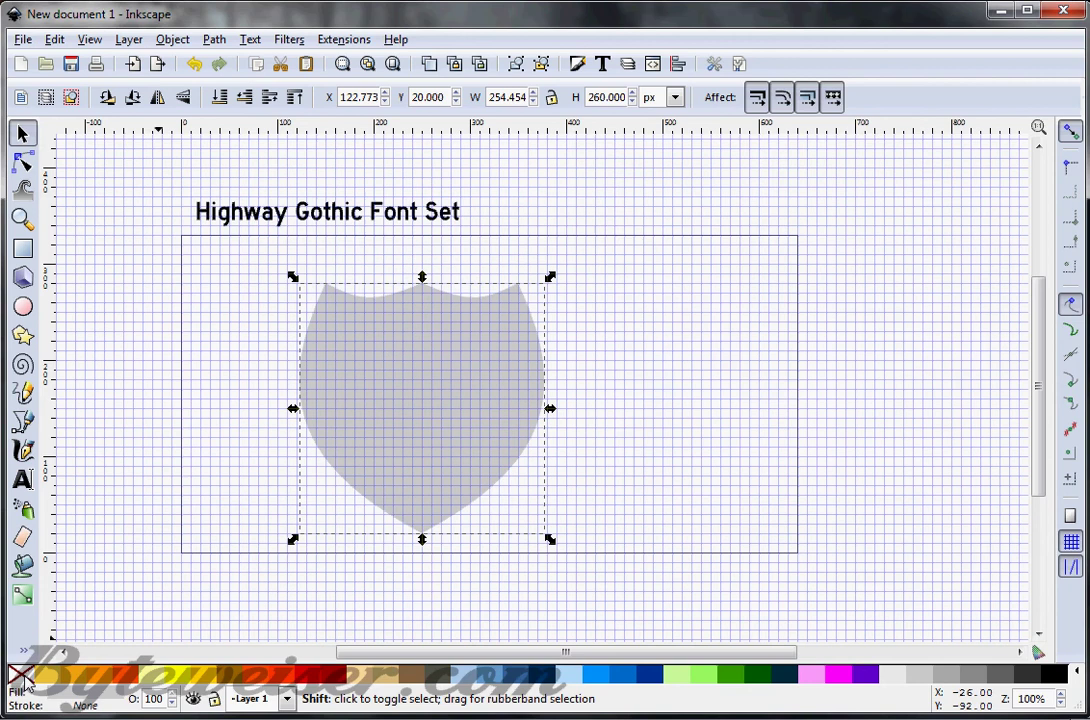
click(252, 360)
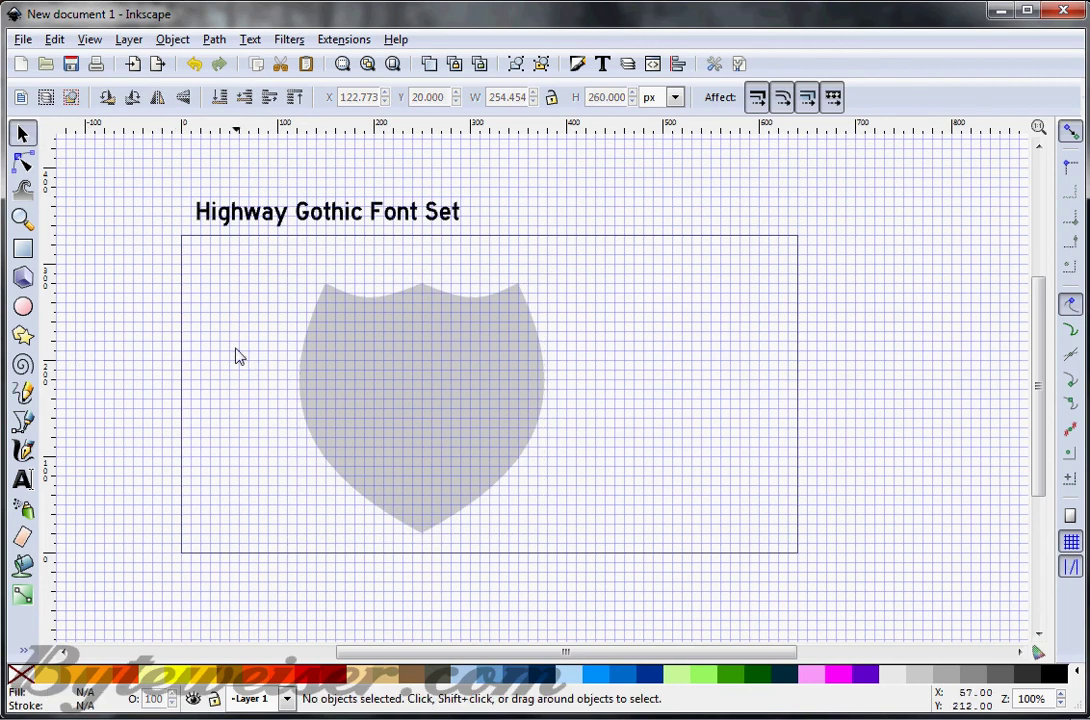
Duplicate the gray shield in place and fill the copy with dark blue
click(366, 373)
key(ctrl)
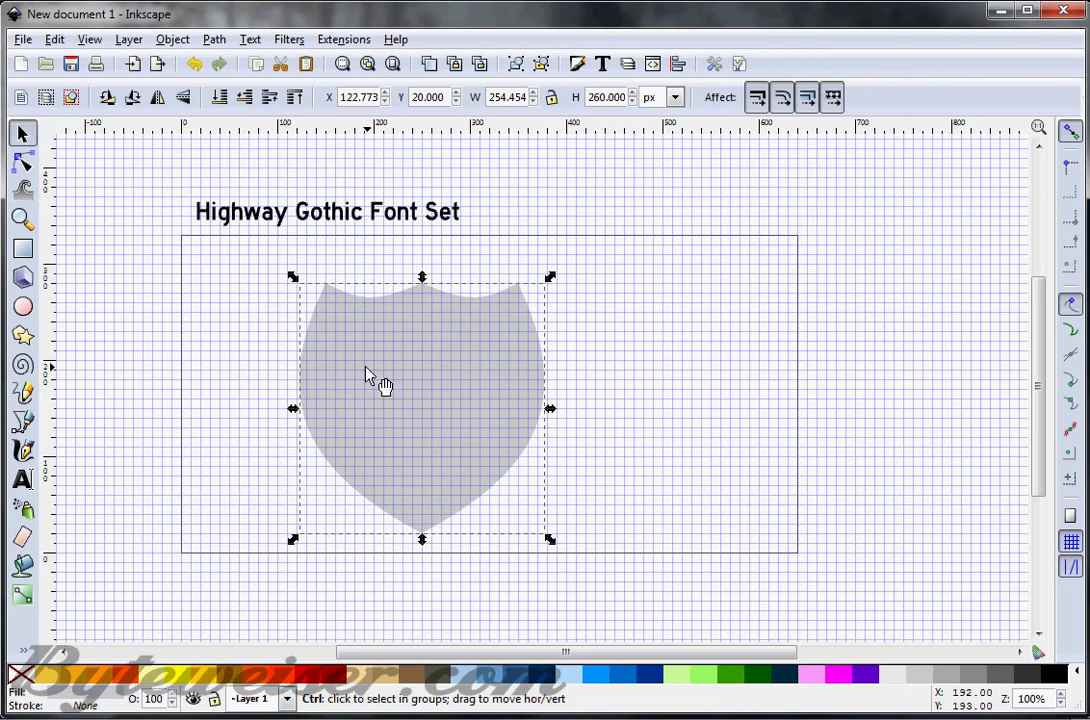
click(520, 677)
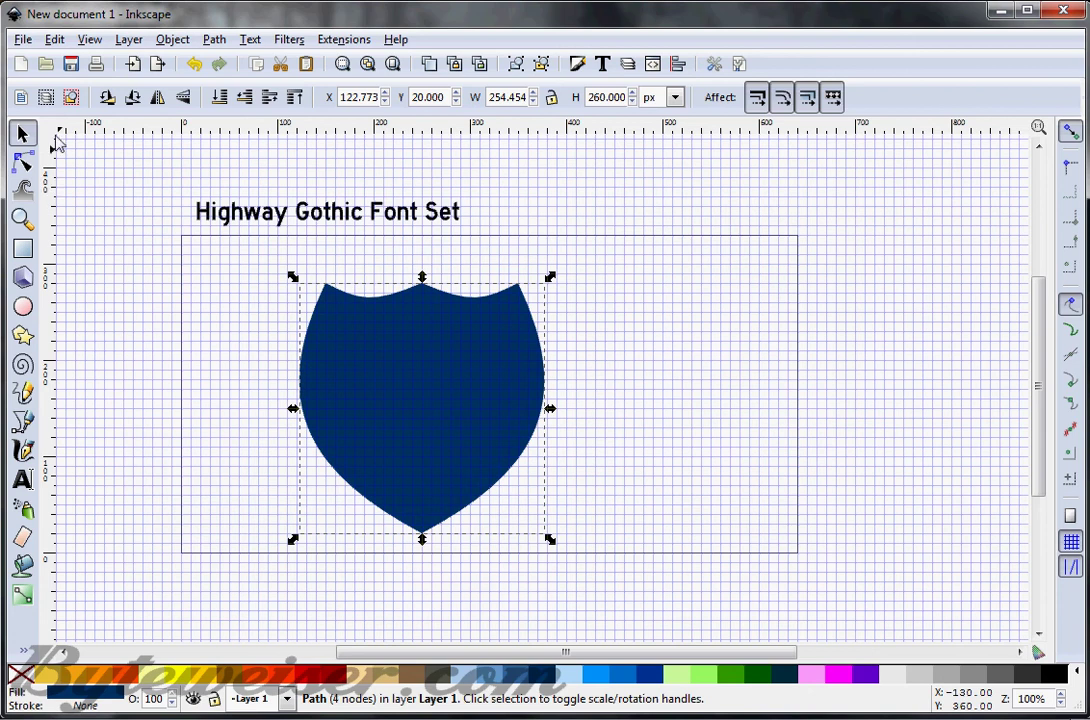
Apply a Dynamic Offset to the blue shield and shrink it slightly inward to leave a thin gray border
click(211, 39)
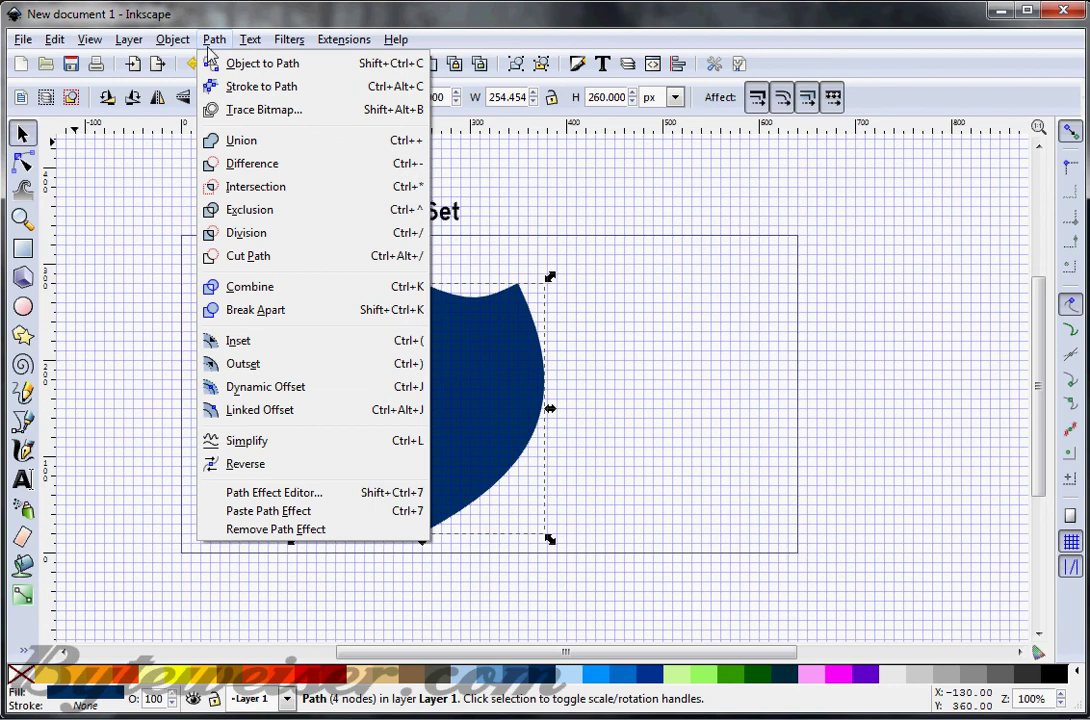
click(250, 387)
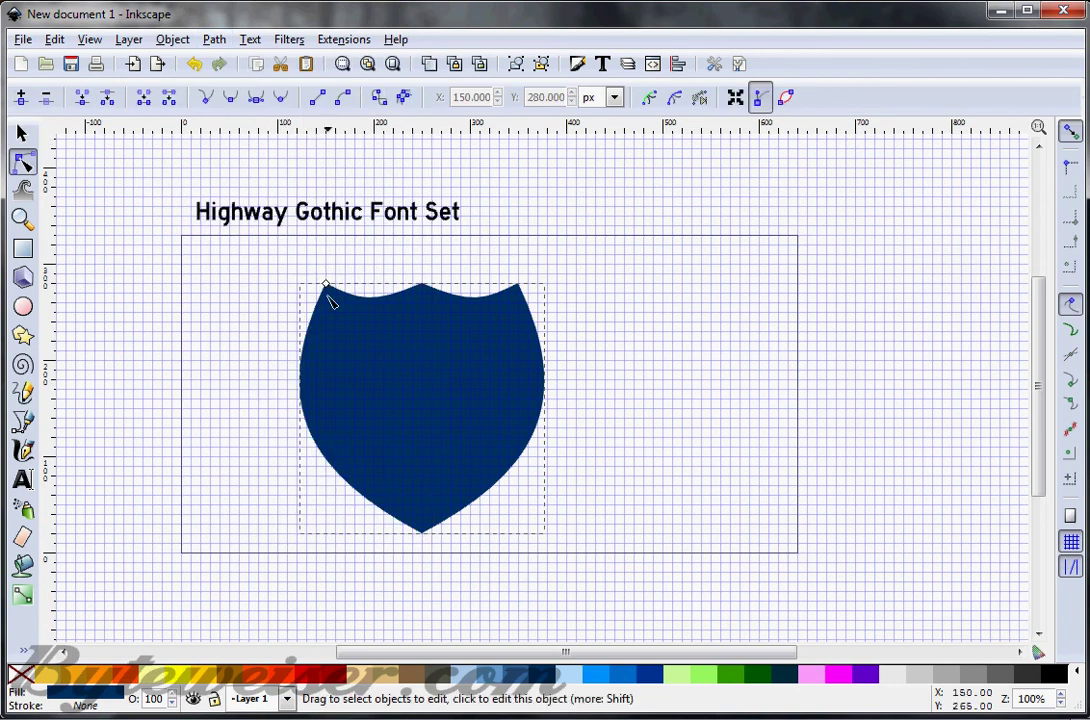
drag(326, 286, 328, 289)
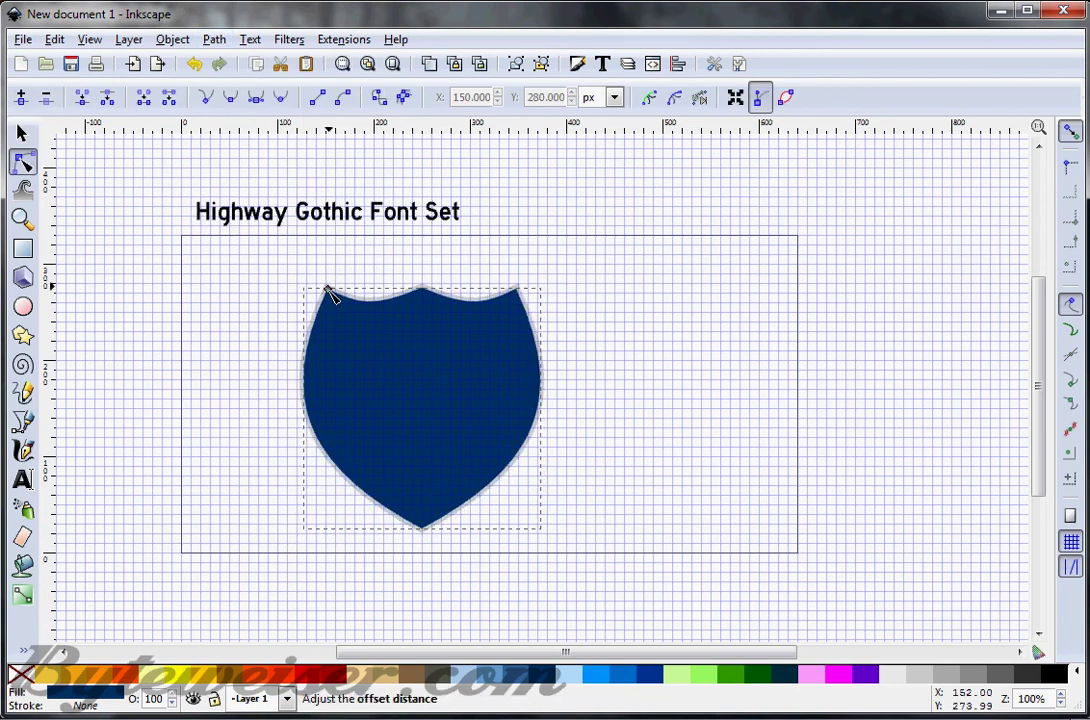
Convert the inset blue shield from a dynamic offset to a regular path and deselect it
click(215, 40)
click(222, 63)
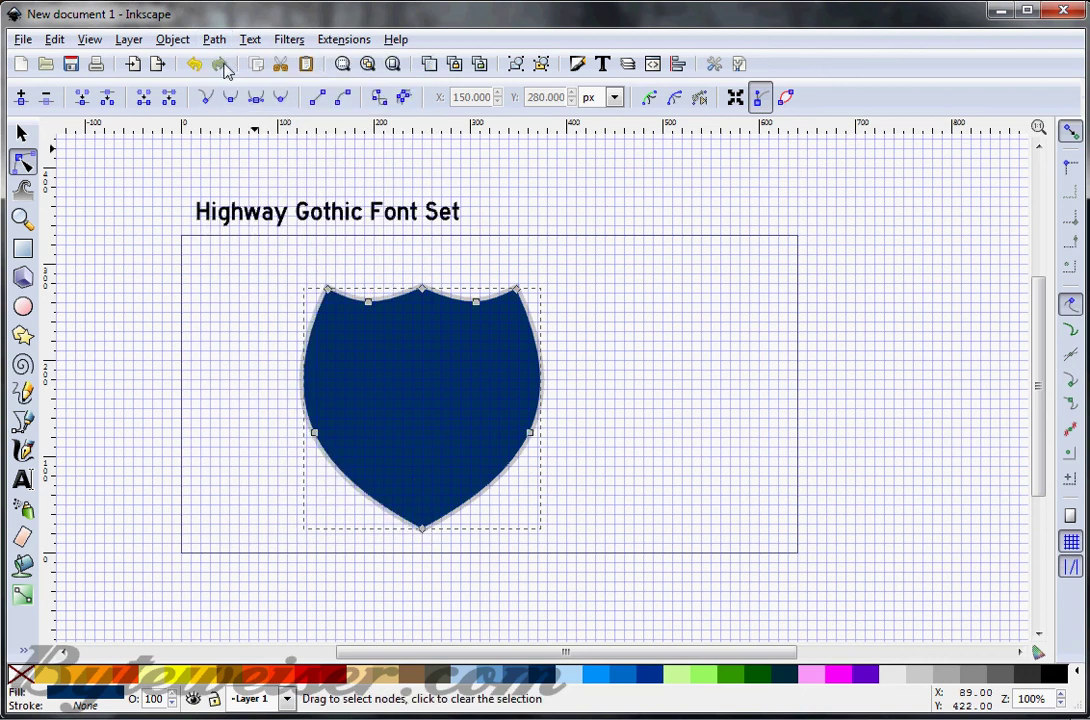
click(228, 297)
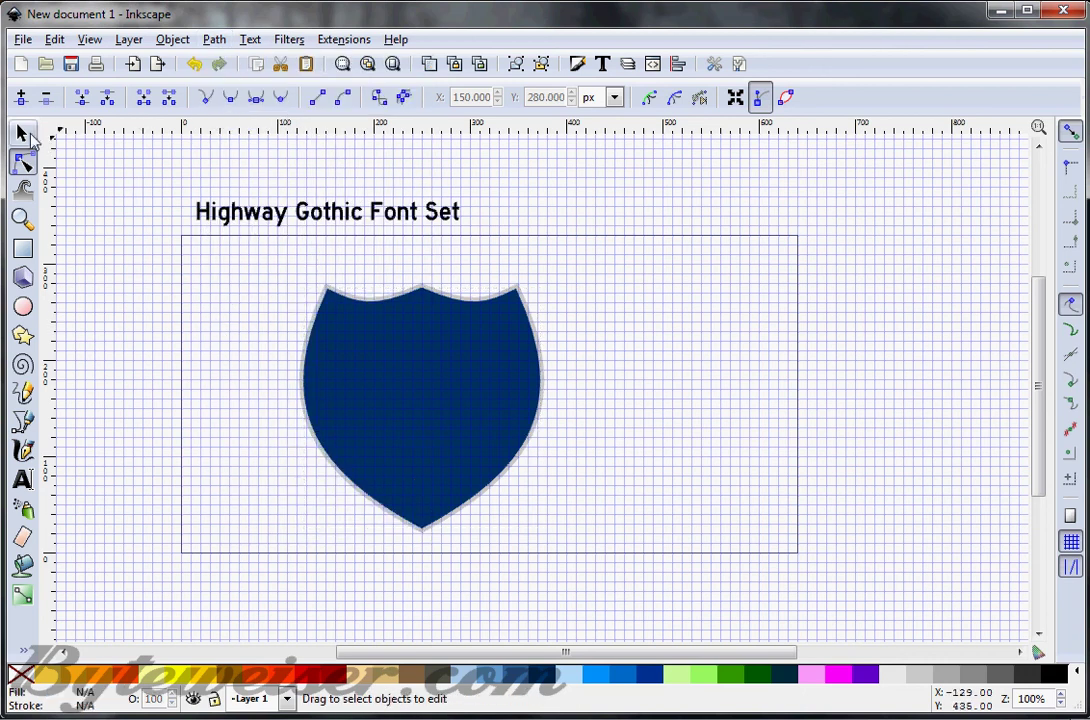
Duplicate the blue shield in place over the gray one
click(22, 133)
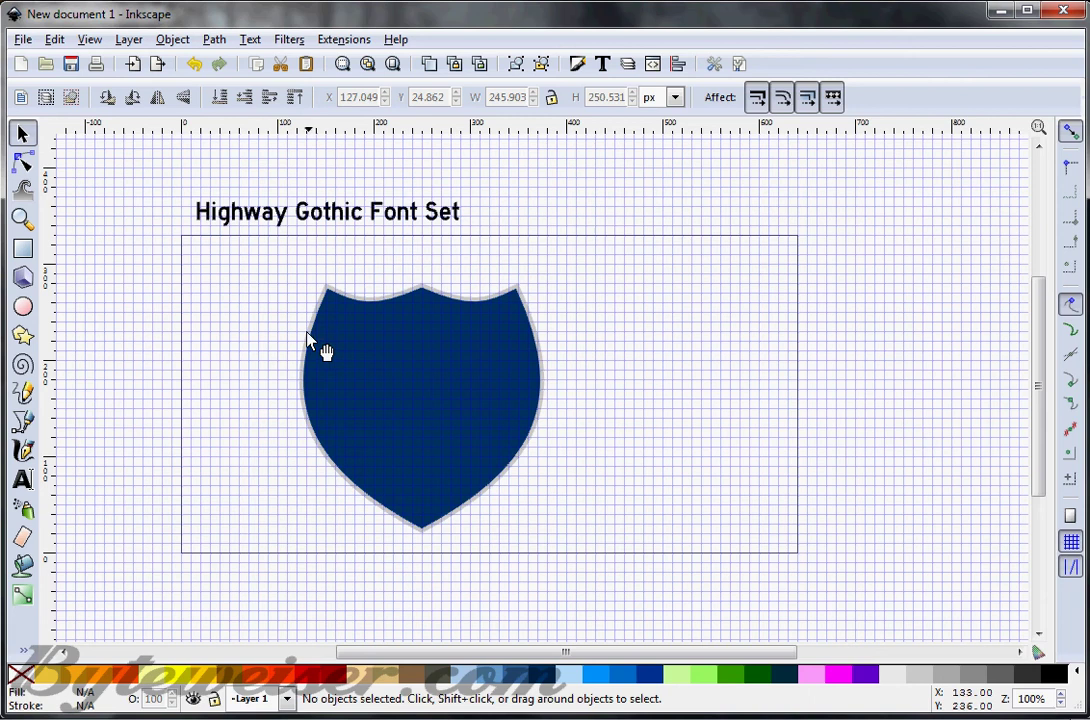
click(373, 408)
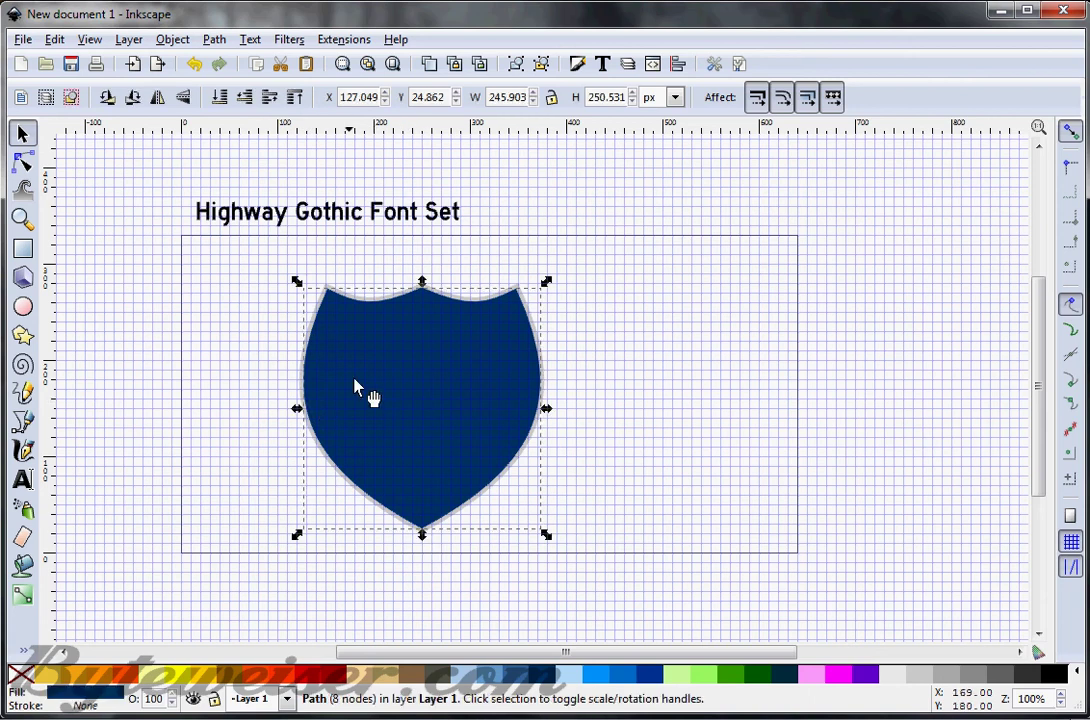
key(ctrl)
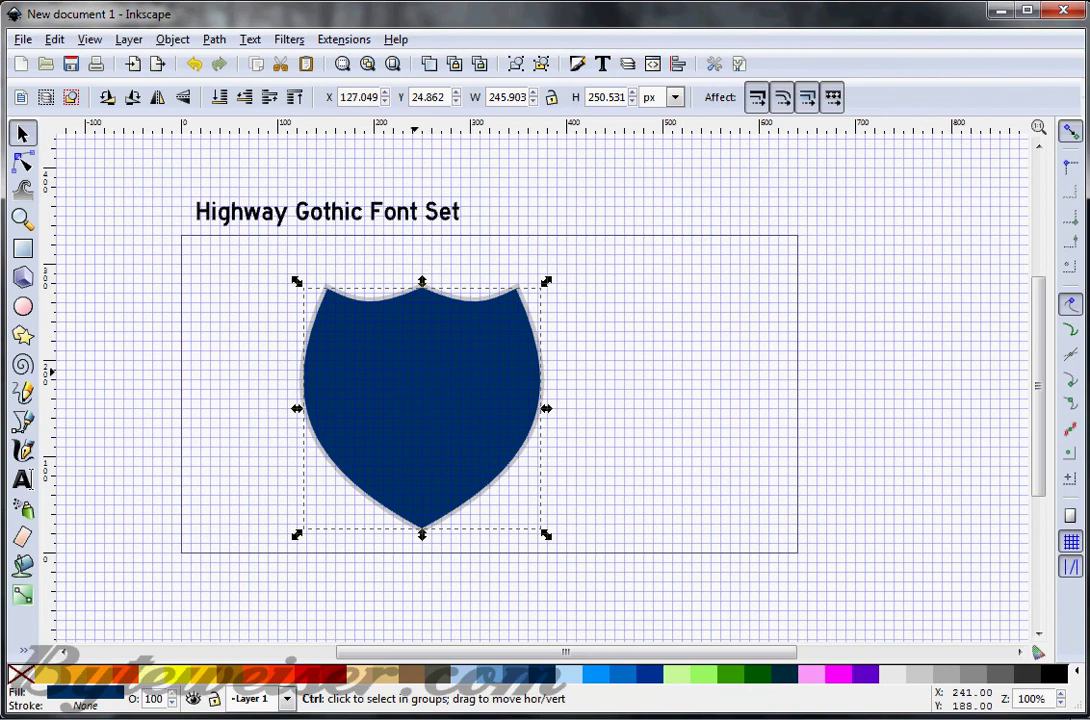
click(415, 378)
key(ctrl)
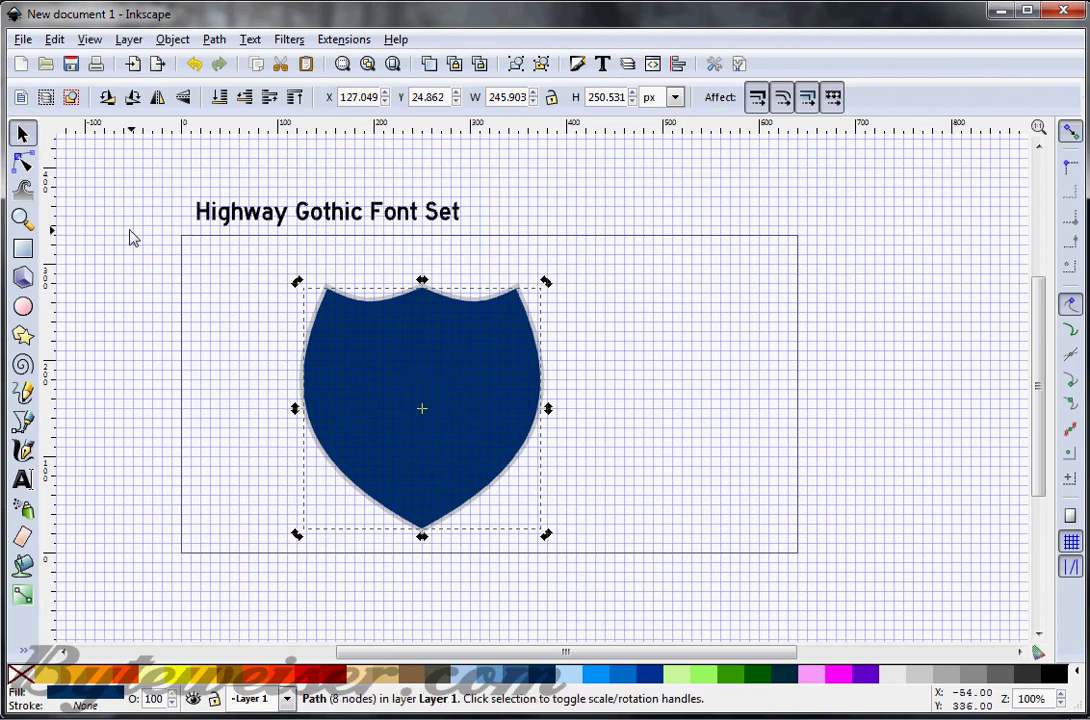
click(491, 365)
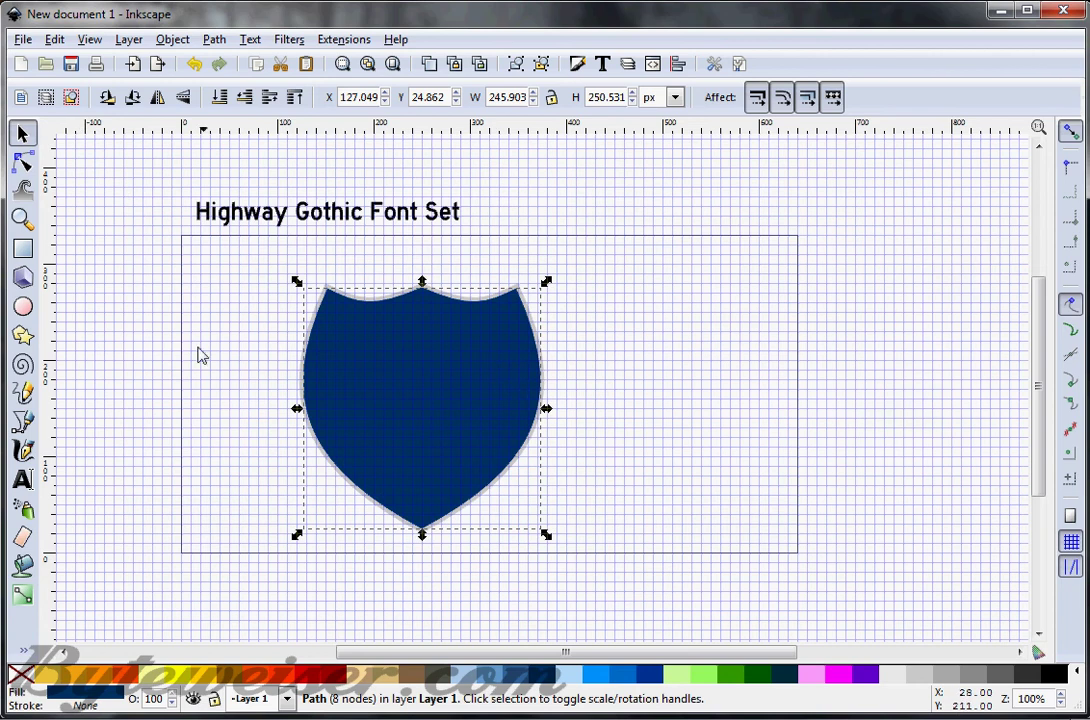
Draw a rounded rectangle about 310 × 120 px over the shield's upper part, filled red at 83% opacity
click(23, 249)
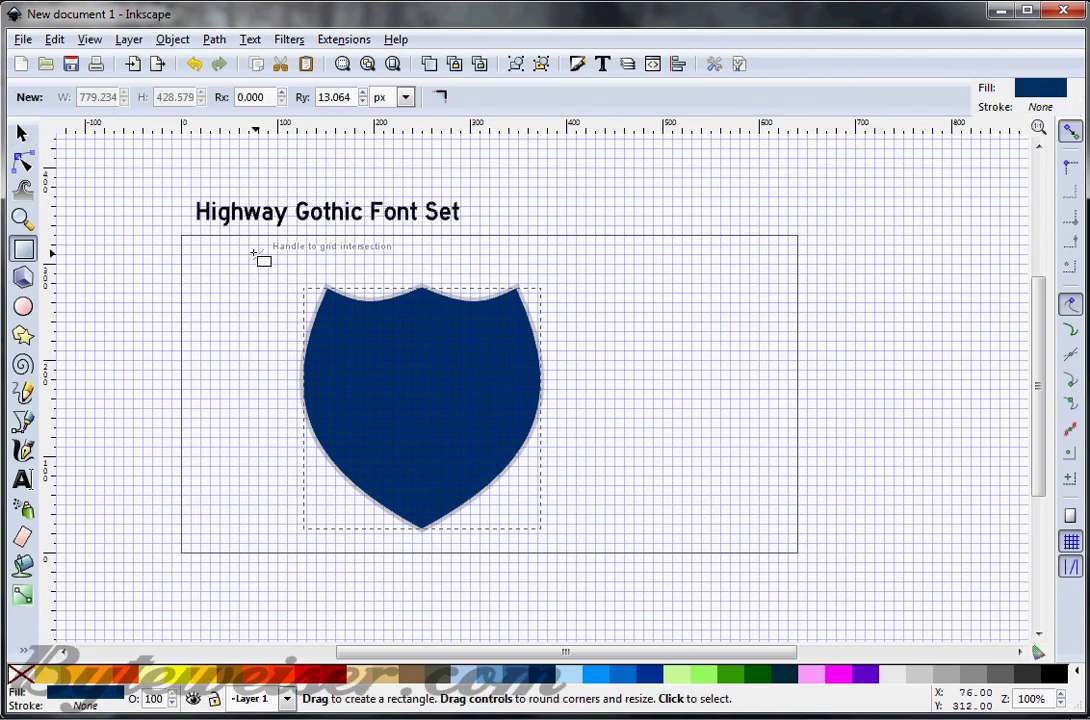
drag(277, 244, 577, 362)
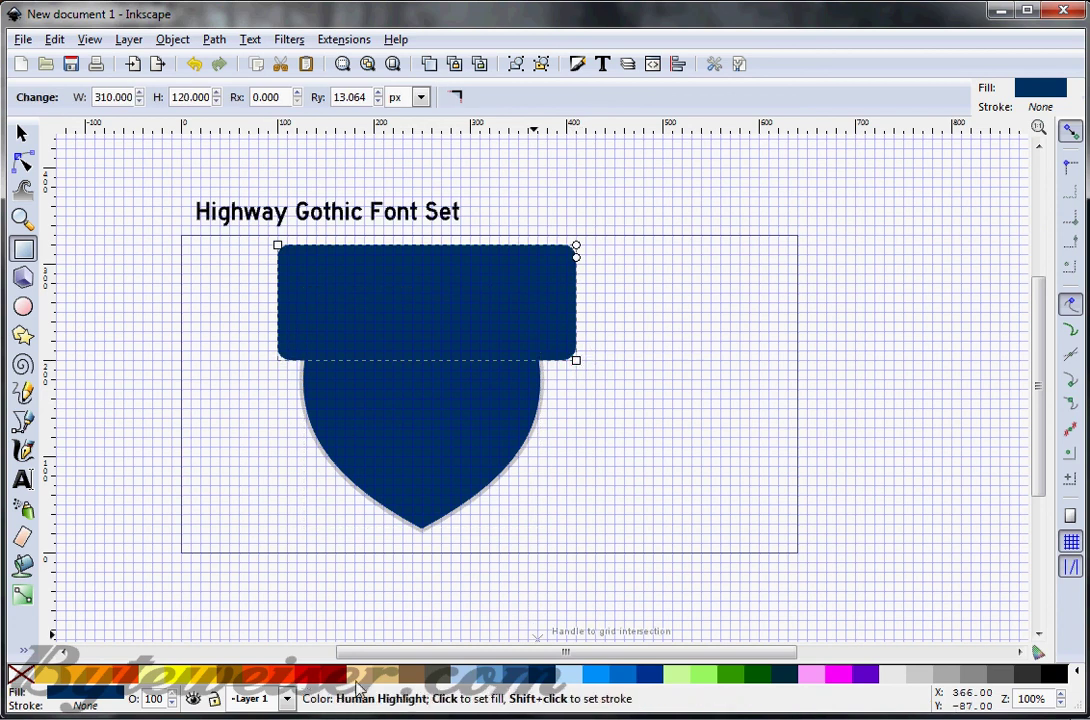
click(304, 676)
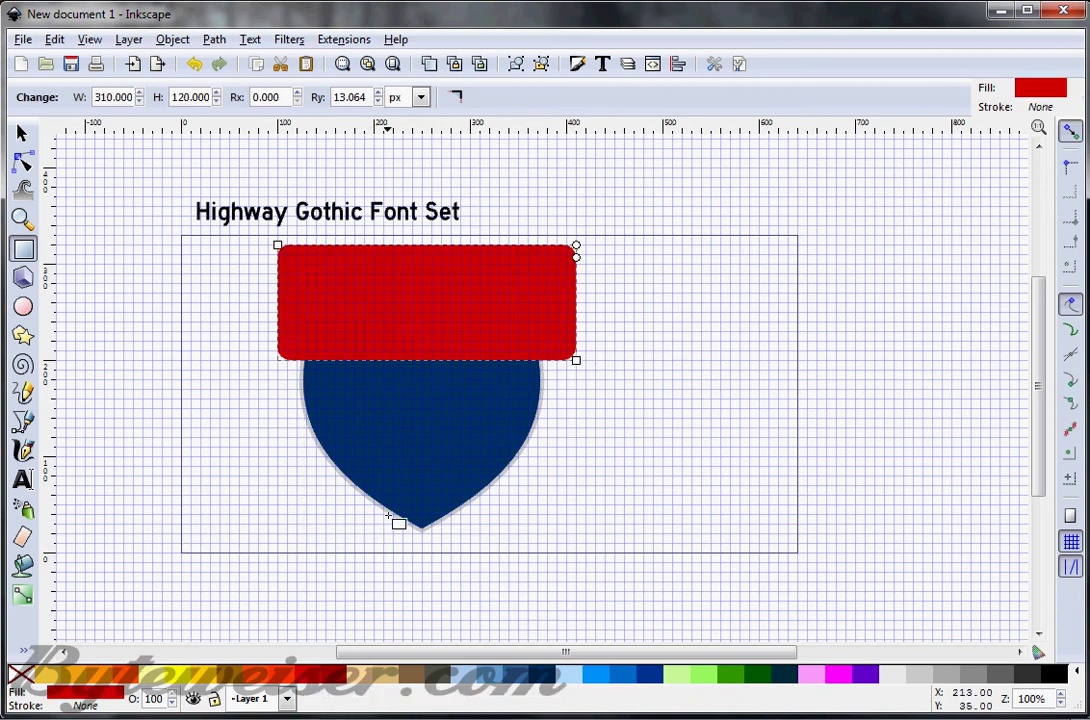
click(172, 703)
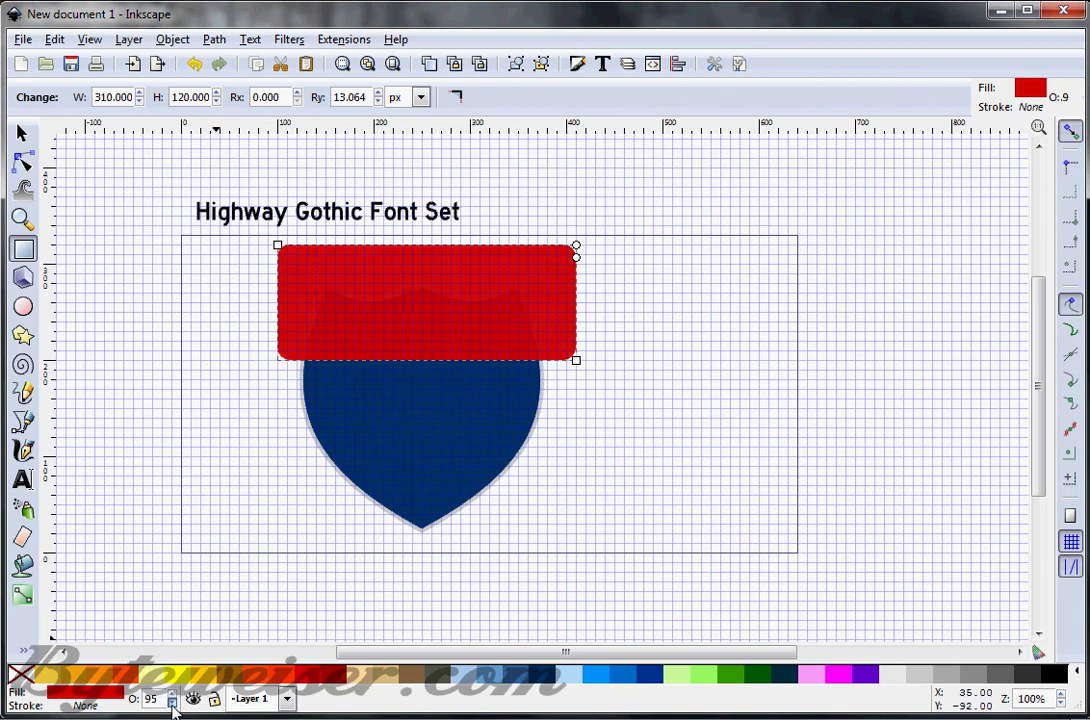
click(172, 703)
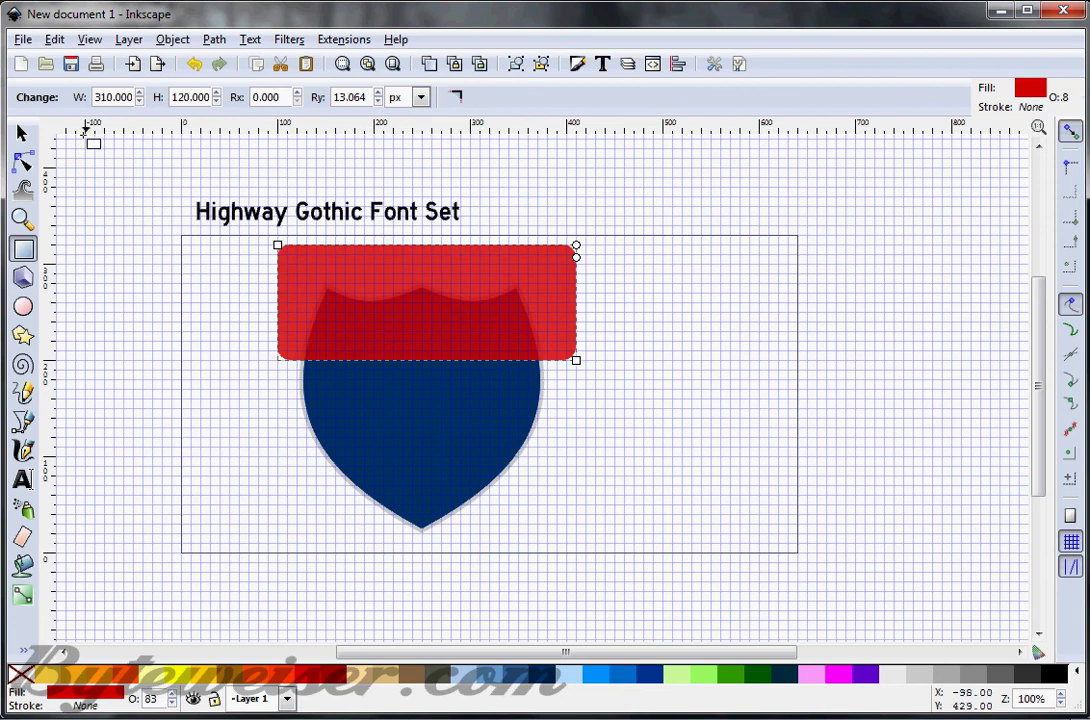
Hide the grid and move the red rectangle up to about Y 213 px over the shield's crown
click(23, 134)
drag(476, 254, 464, 242)
click(95, 40)
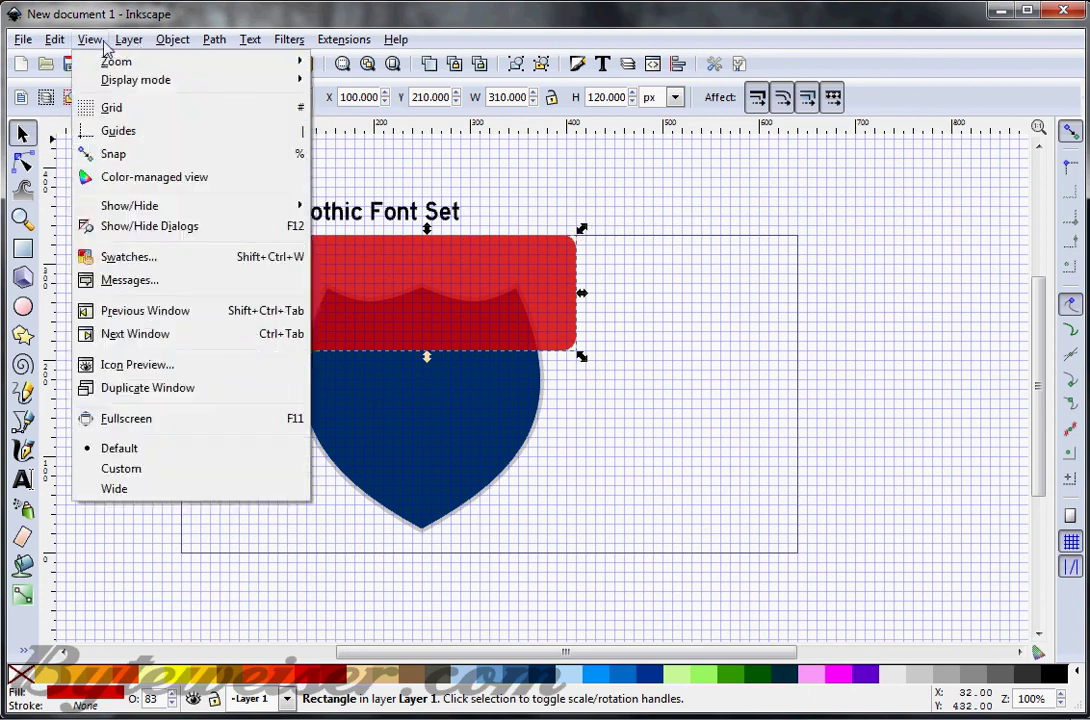
click(112, 107)
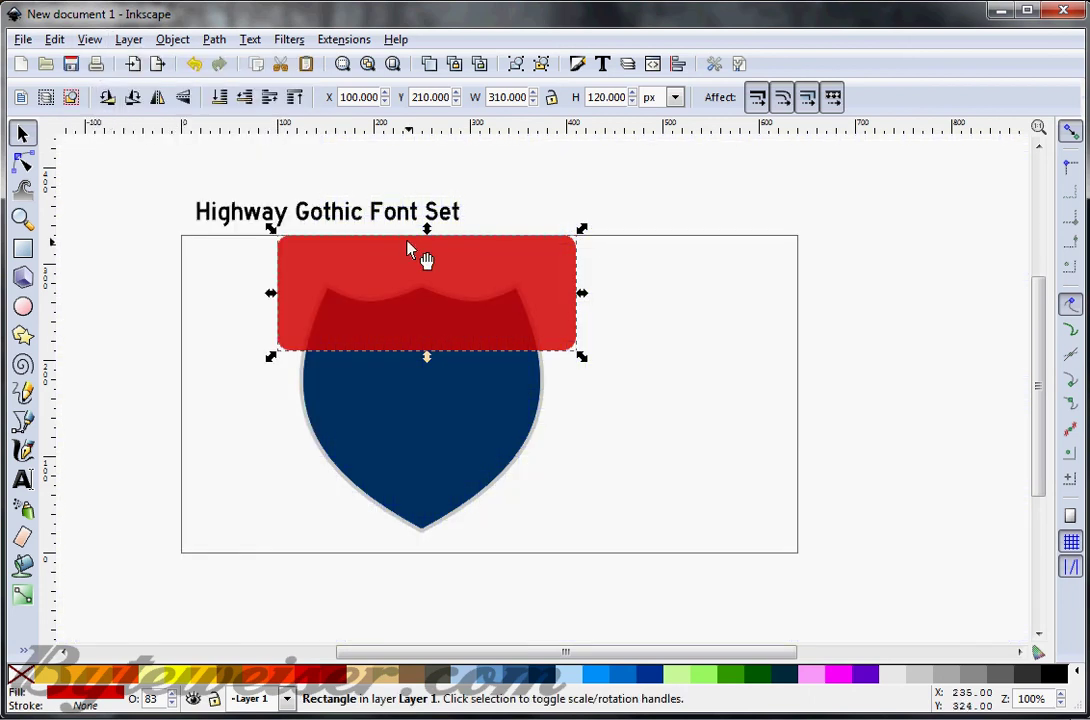
drag(415, 251, 415, 243)
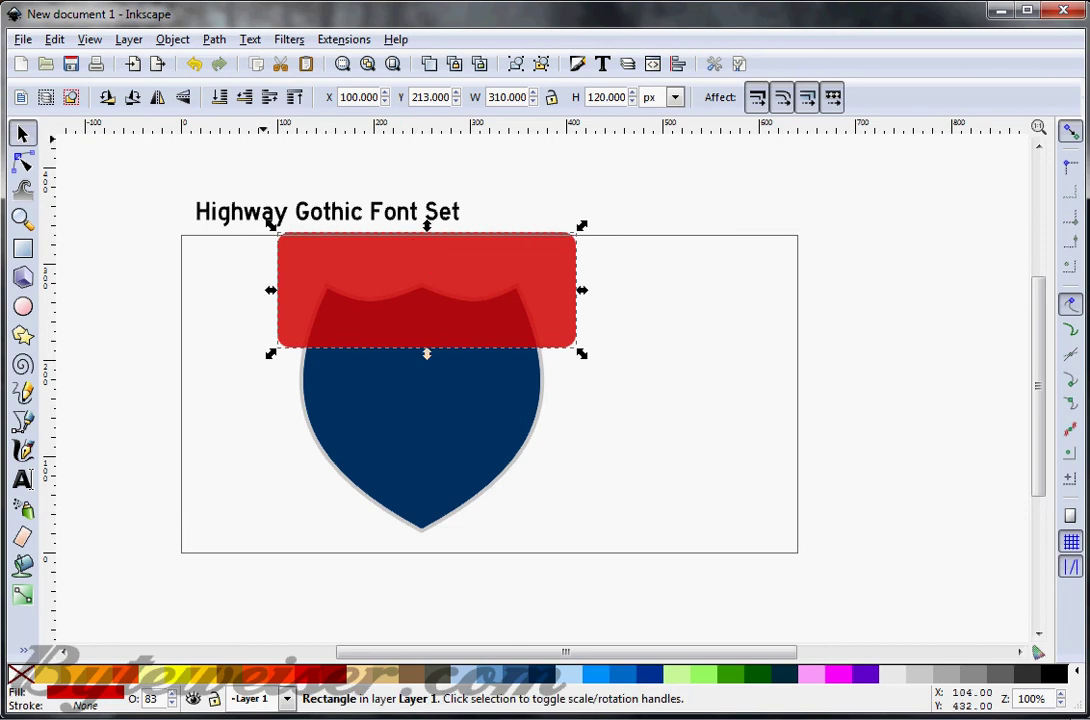
Convert the red rectangle to a path, intersect it with the top blue shield and fill the resulting crown dark red
click(214, 39)
click(262, 63)
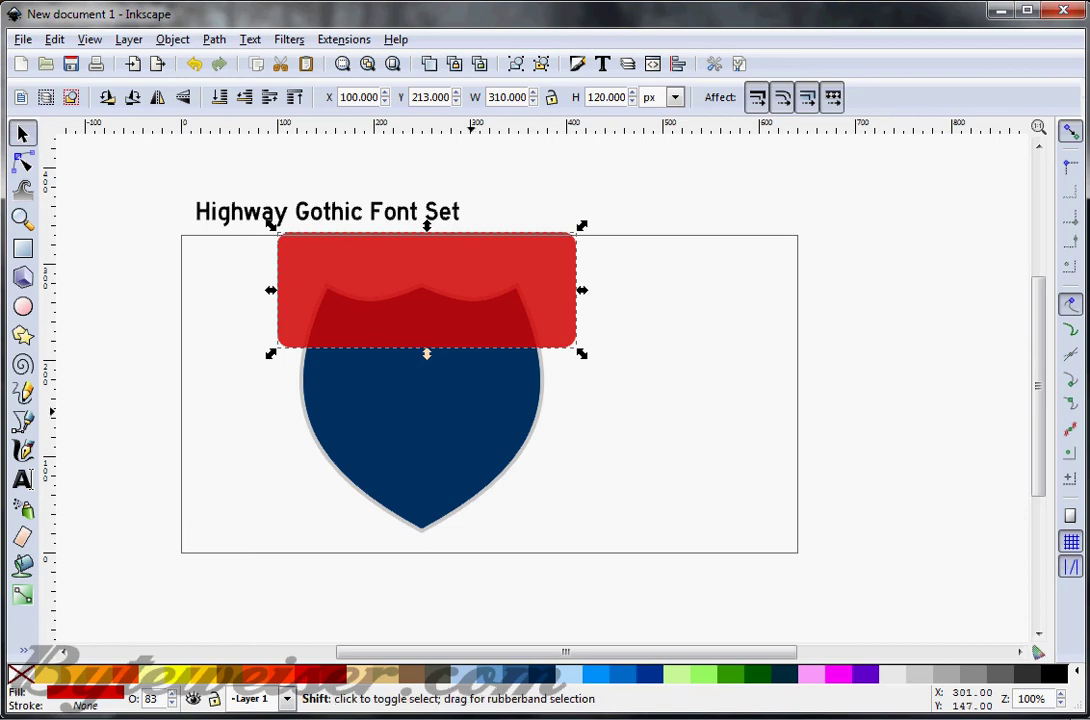
shift+click(479, 391)
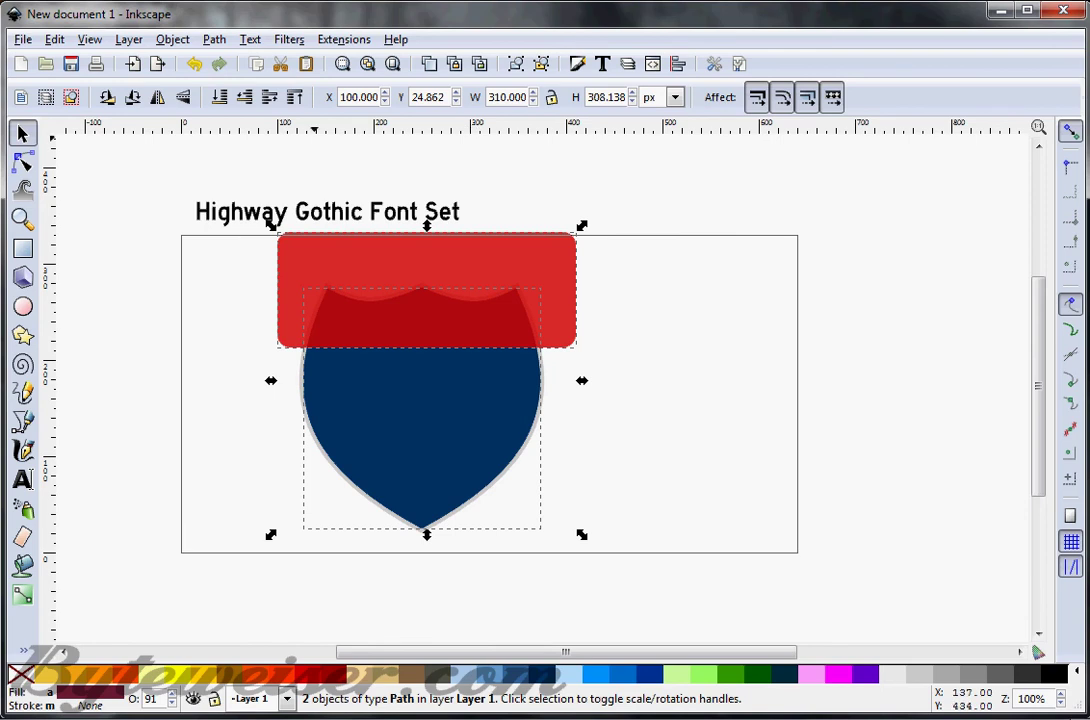
click(214, 39)
click(255, 186)
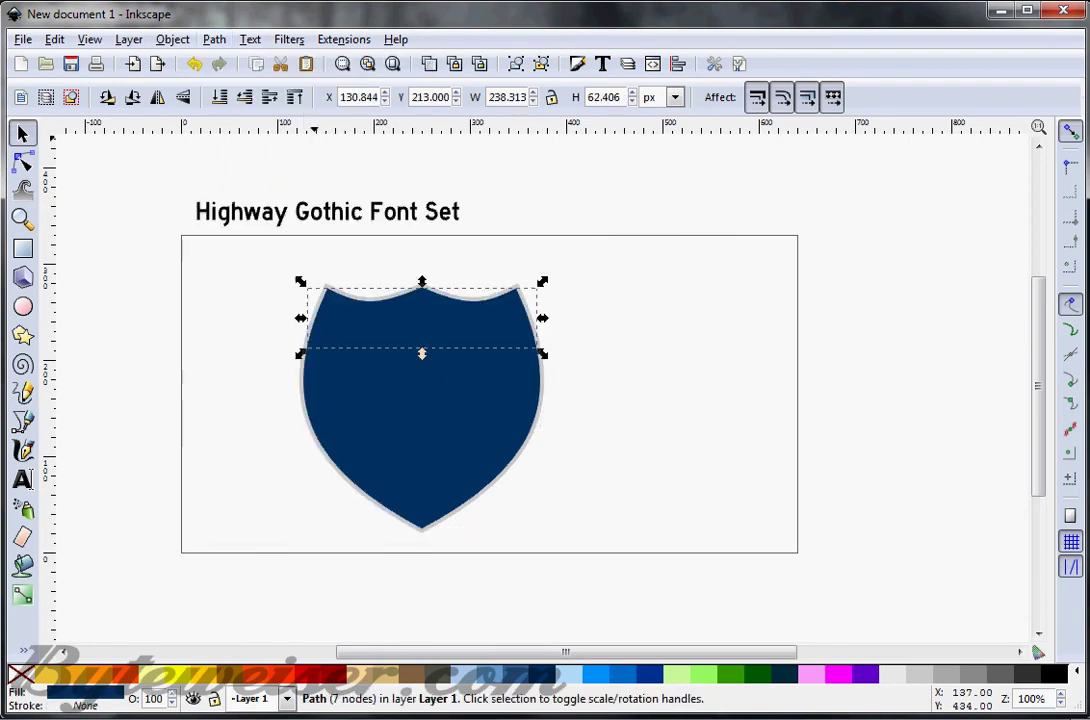
click(332, 674)
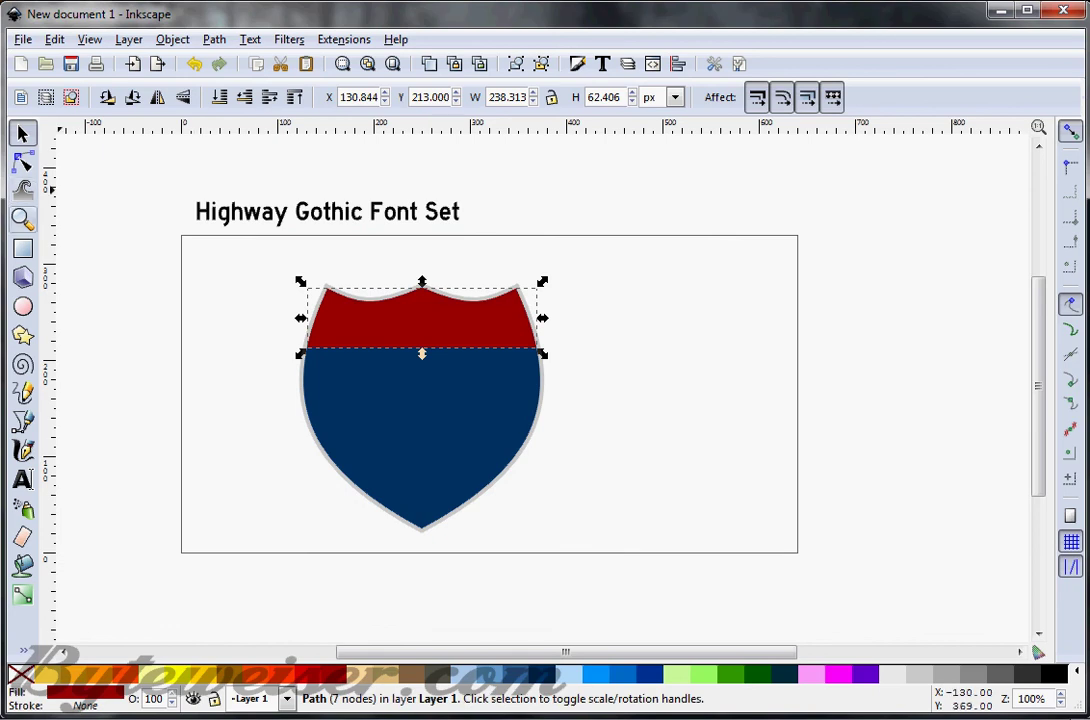
Draw a rectangle about 383 × 225 px over the shield's lower part, its upper edge just below the red crown with a thin gap
click(23, 249)
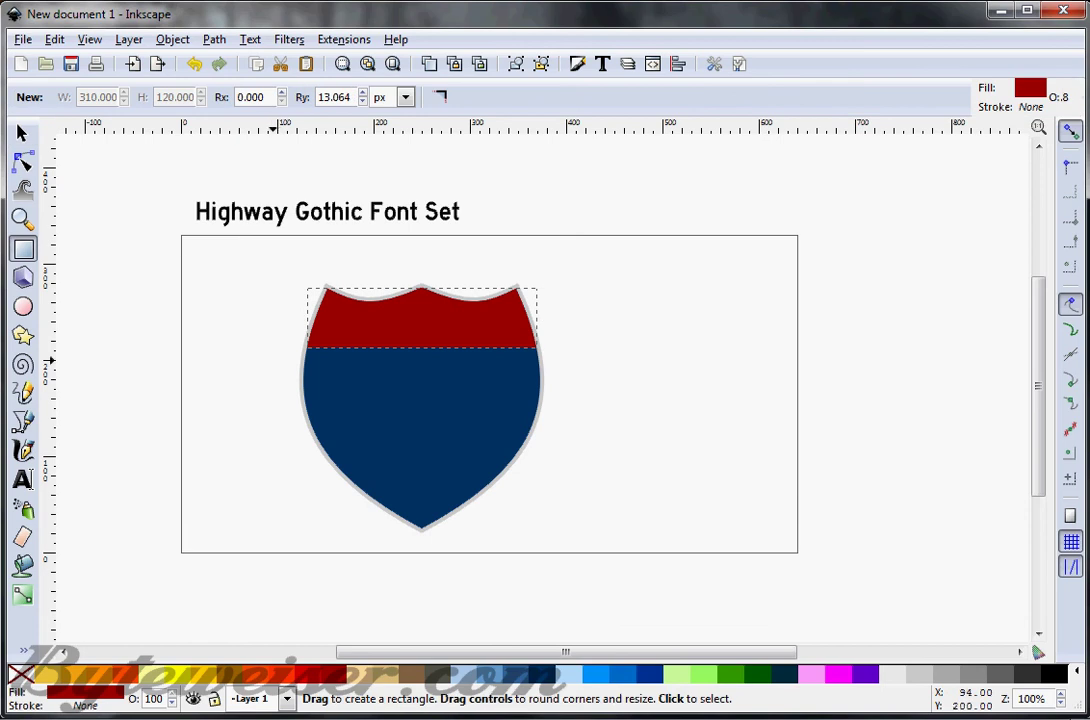
drag(269, 357, 637, 573)
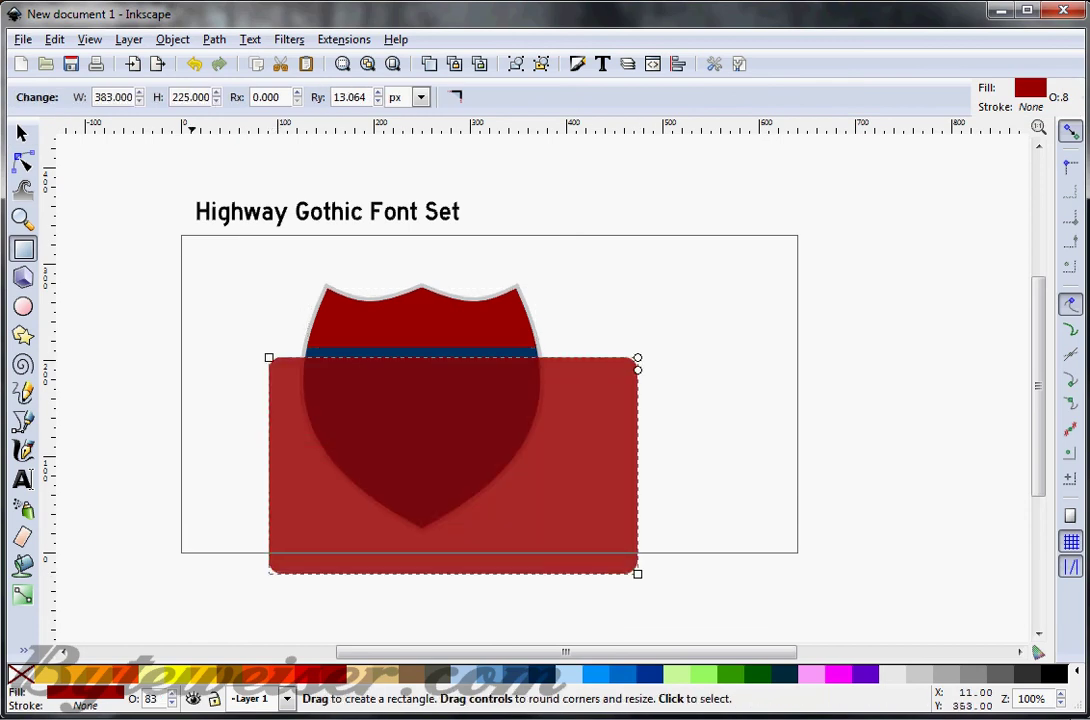
click(22, 134)
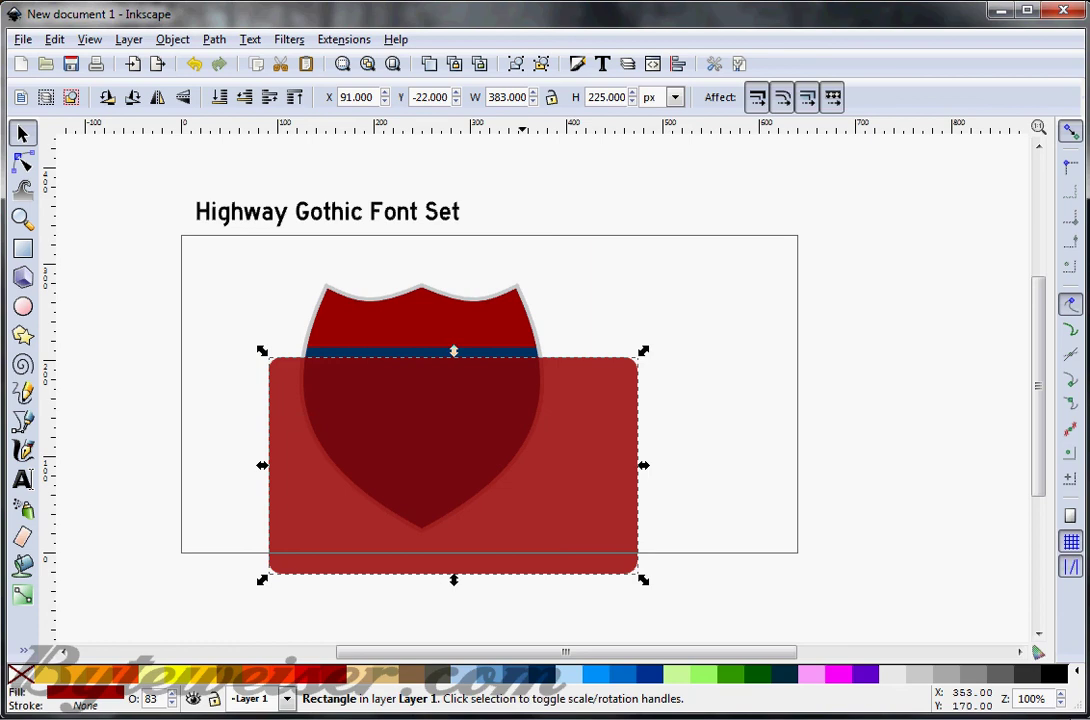
drag(524, 389, 525, 382)
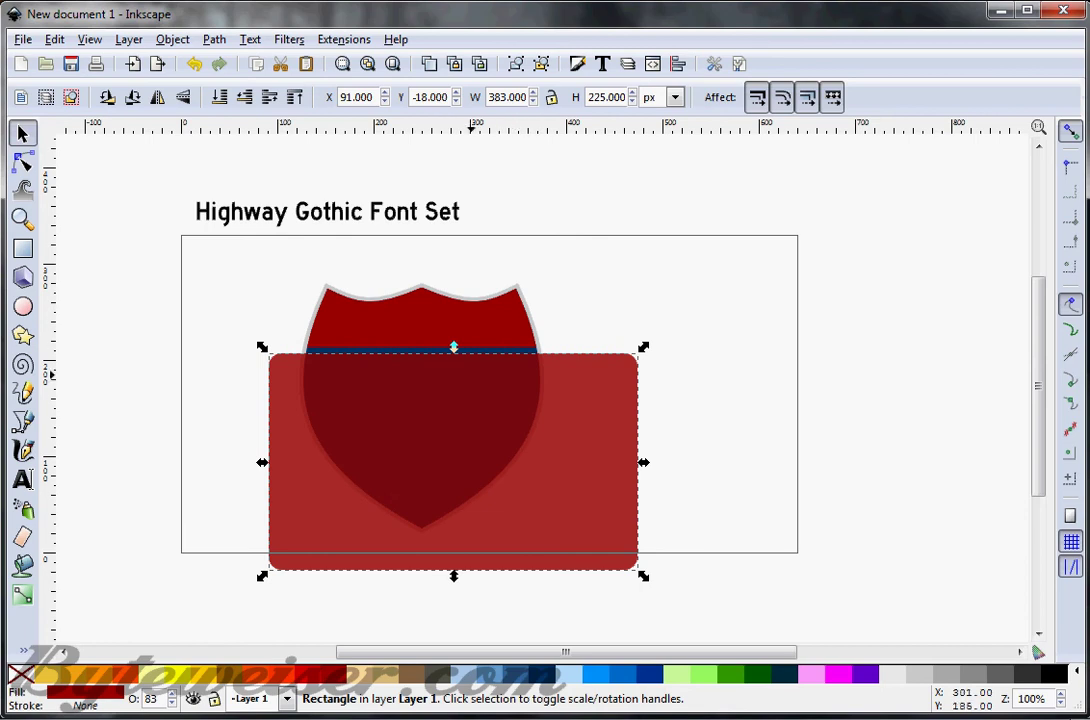
drag(454, 347, 453, 347)
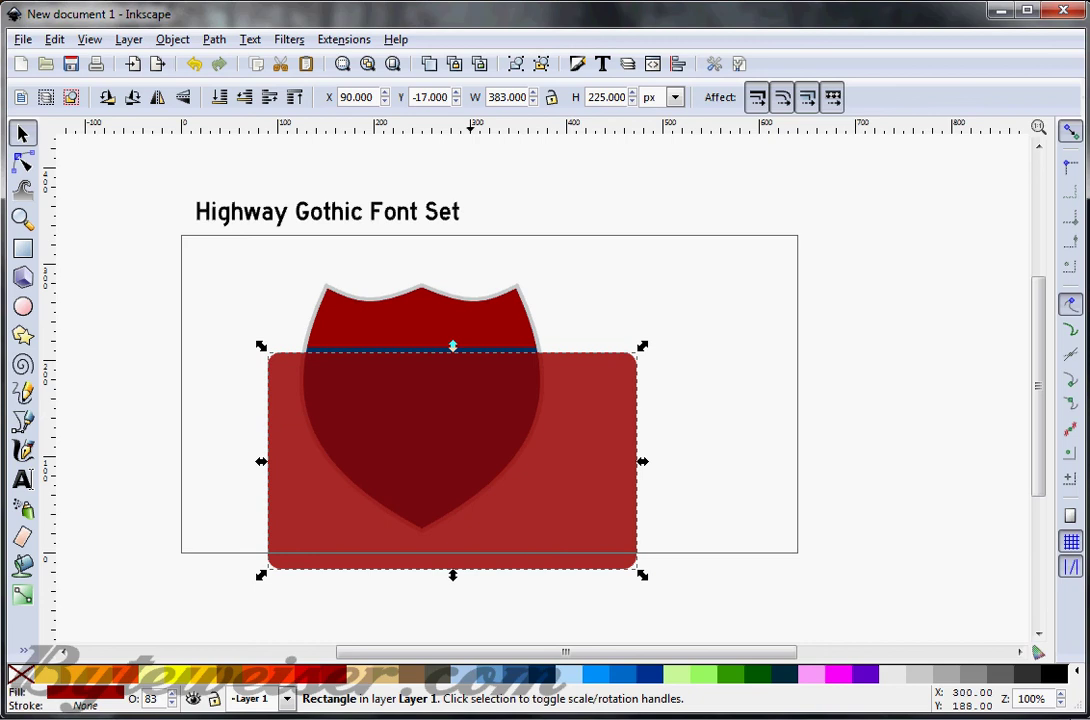
drag(470, 374, 453, 347)
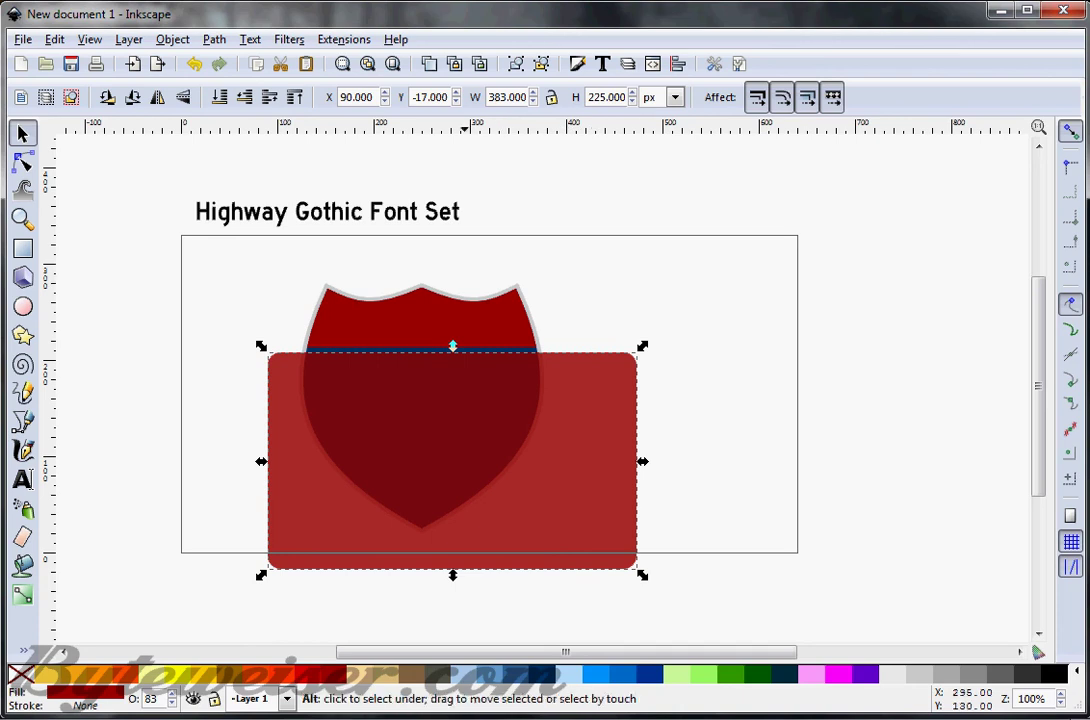
Intersect the lower rectangle with the remaining blue shield beneath it and clear the selection
alt+shift+click(447, 436)
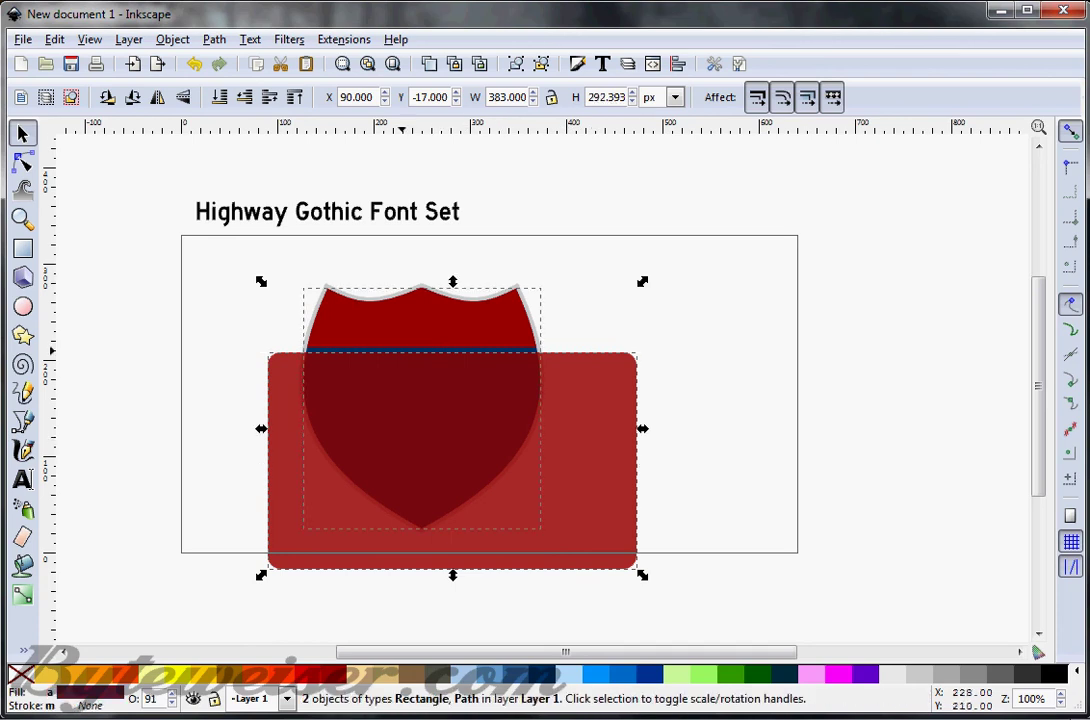
click(214, 40)
key(Down)
key(Down)
key(Down)
key(Down)
key(Down)
key(Down)
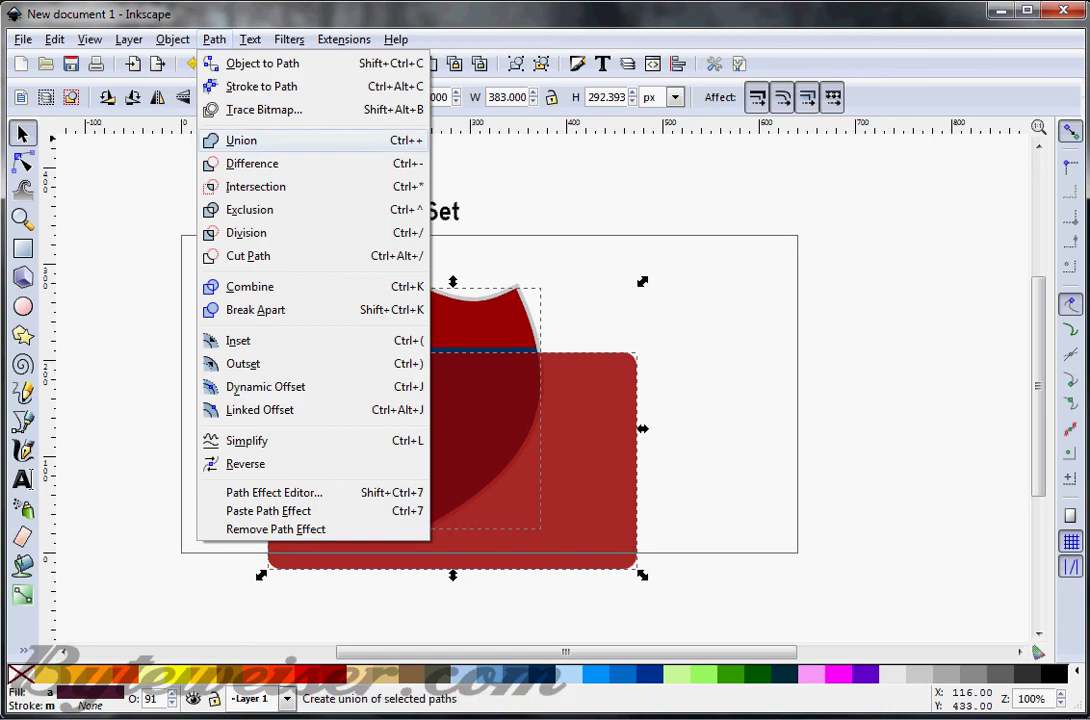
key(Return)
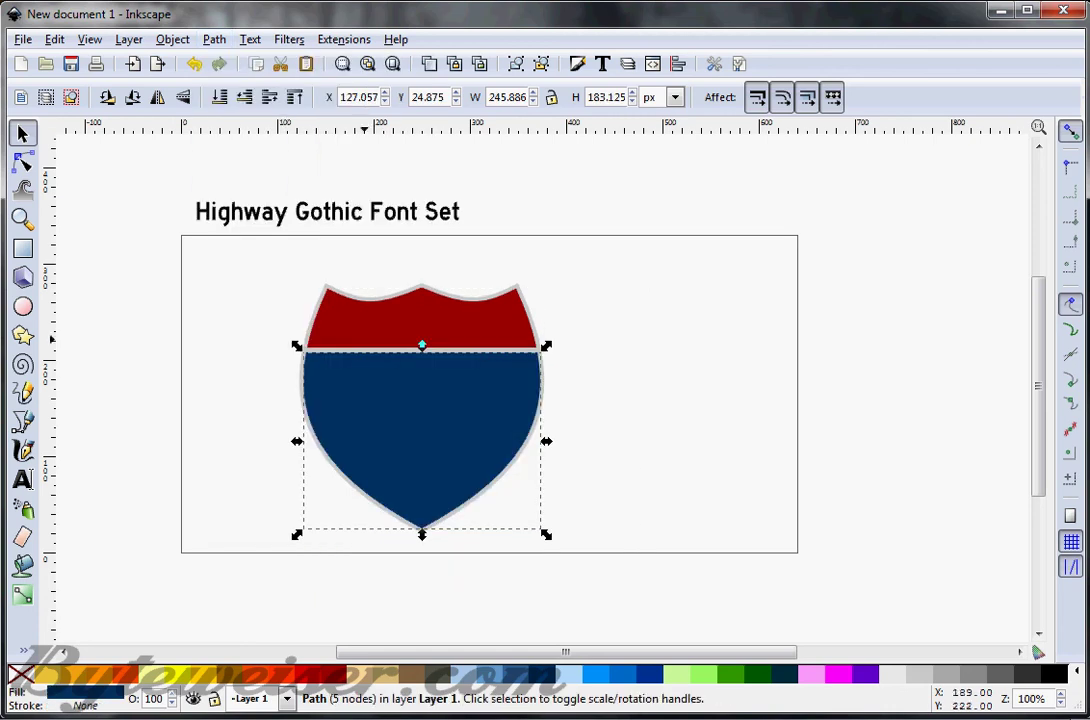
key(Escape)
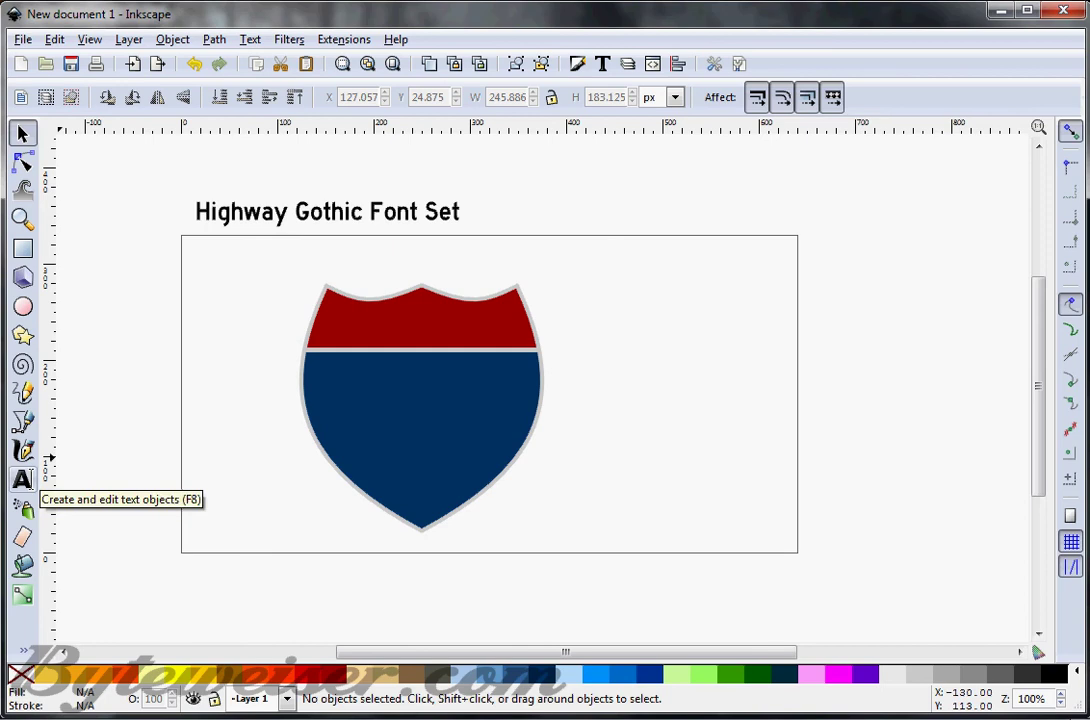
Create a flowed text frame beside the shield and enter INTERSTATE in Highway Gothic Narrow at size 28
click(22, 479)
drag(585, 275, 953, 495)
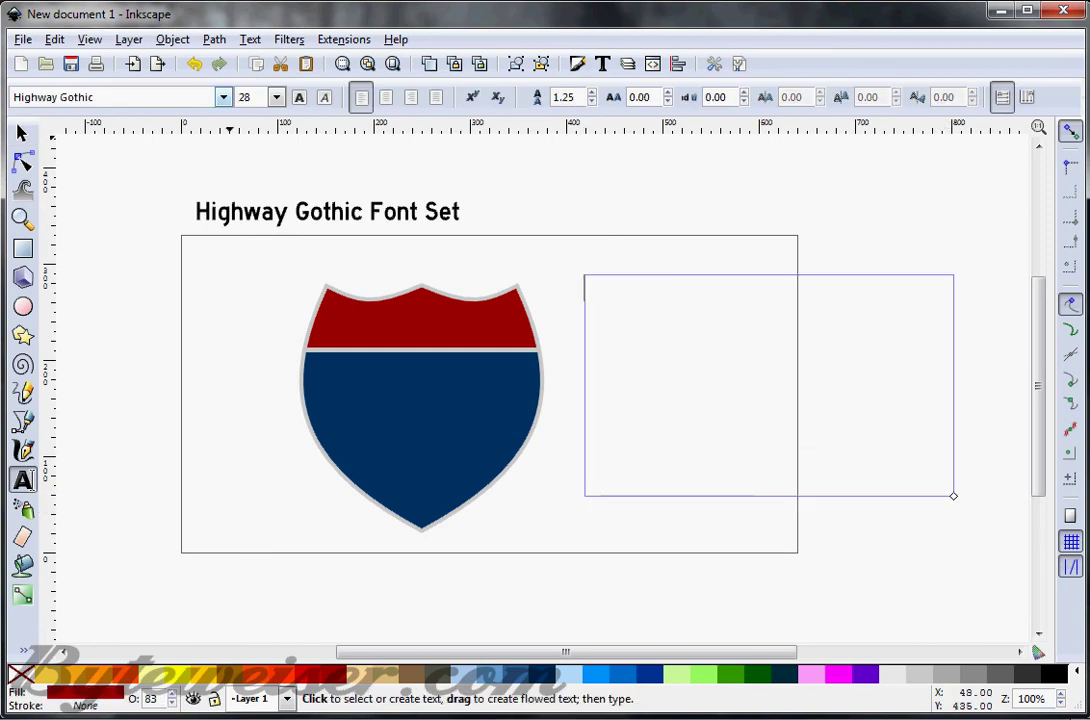
click(223, 97)
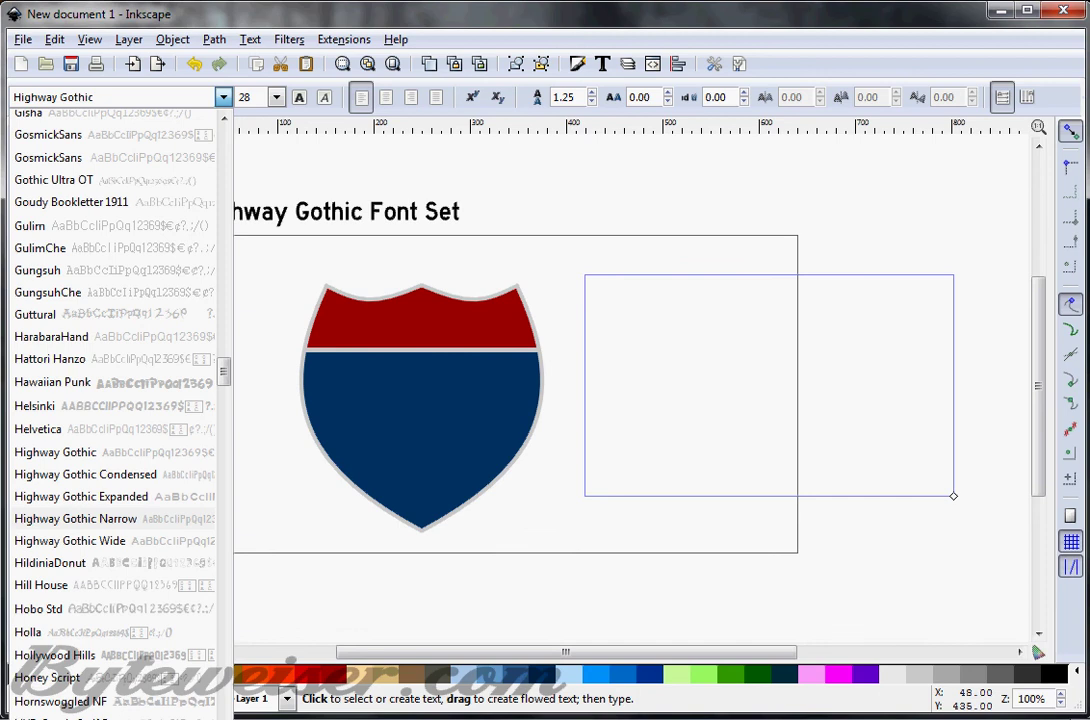
click(75, 518)
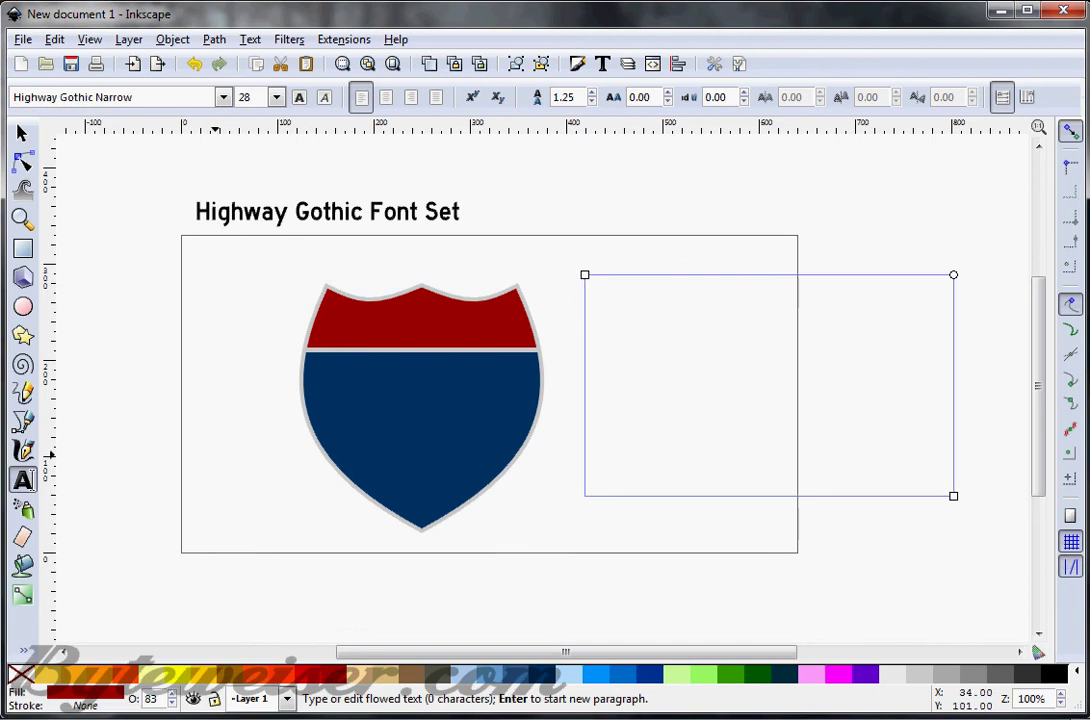
text(INTERSTATE)
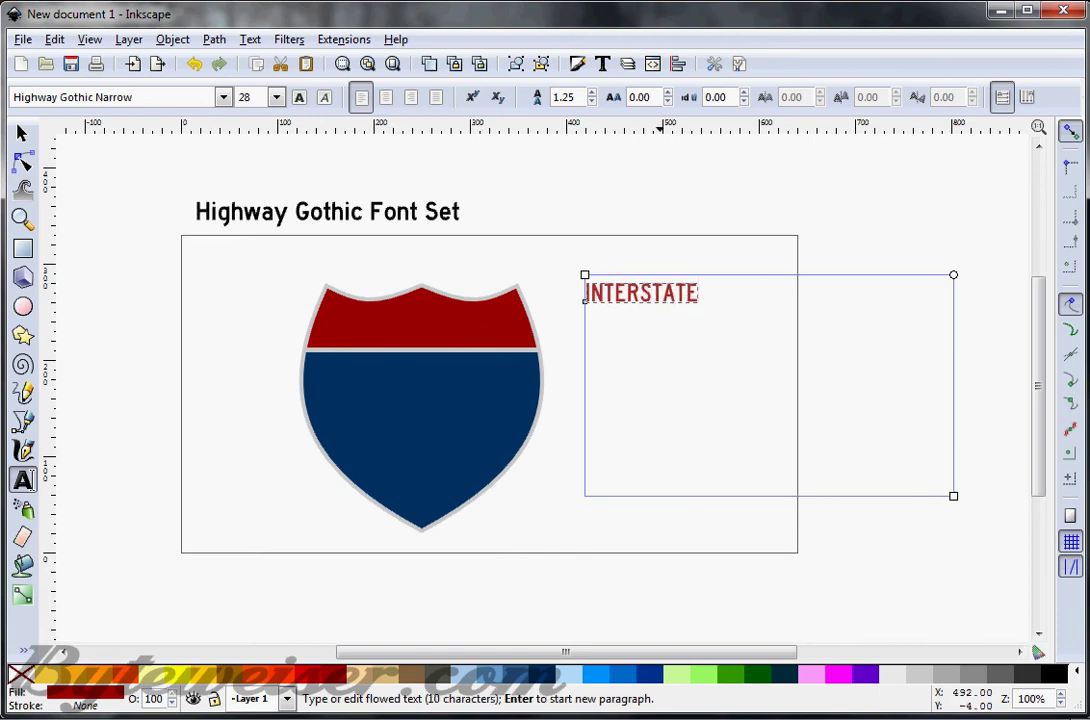
Color the INTERSTATE text light gray and fit it centered in the red crown at about 177 px wide
key(ctrl+a)
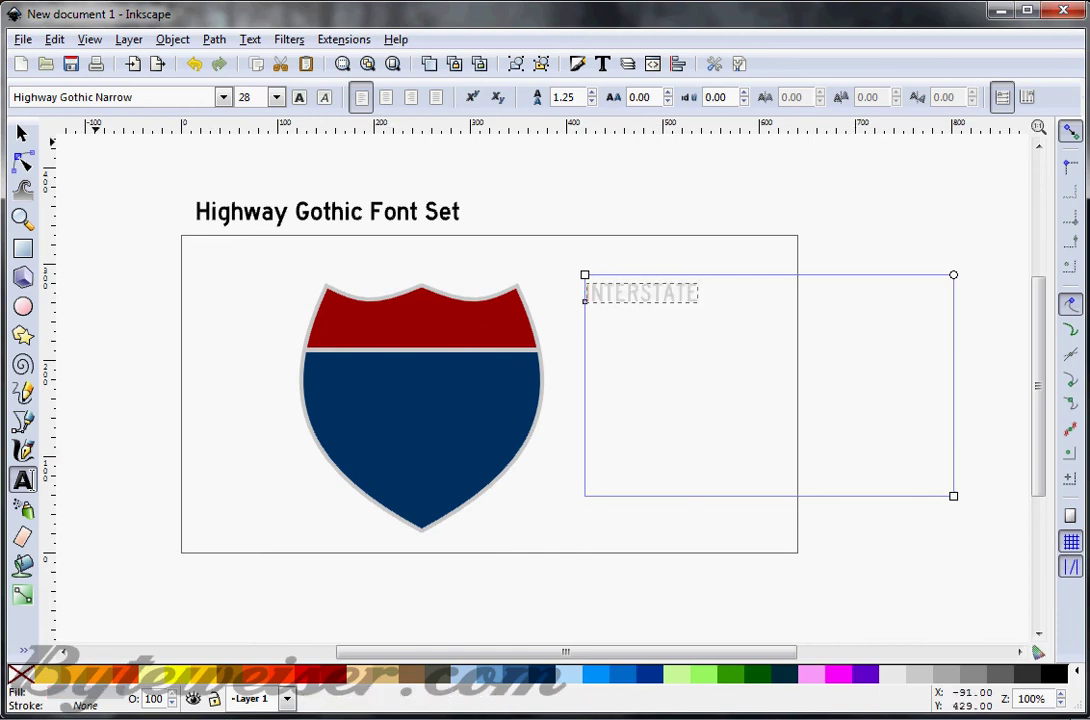
key(F1)
drag(650, 293, 429, 327)
drag(360, 339, 331, 341)
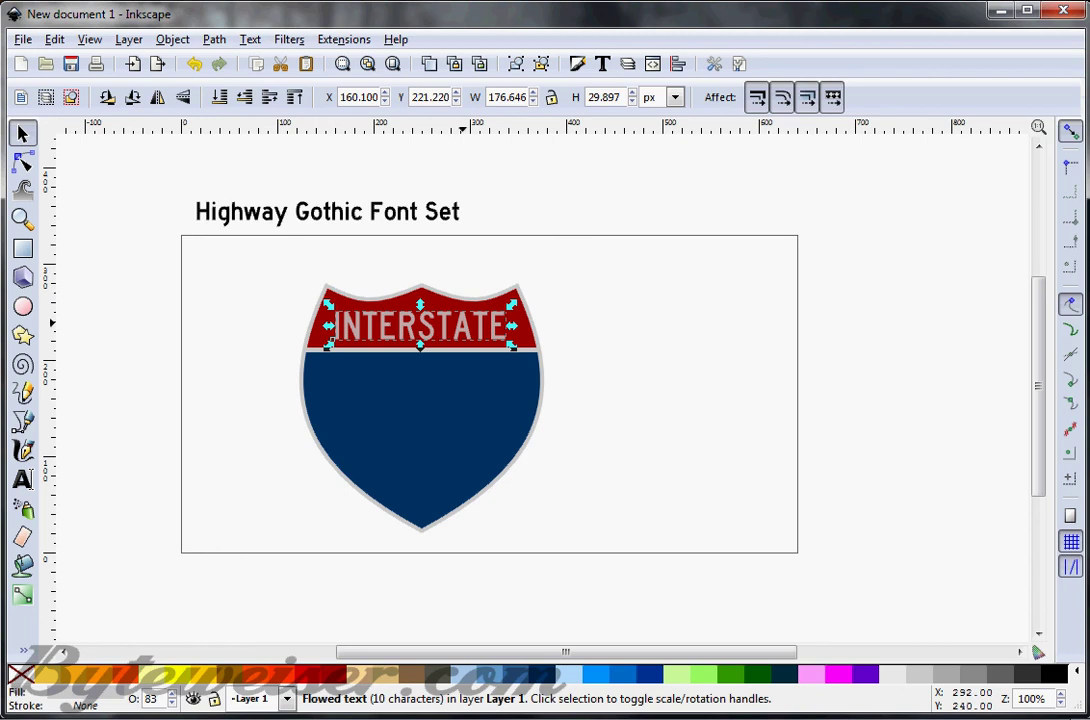
Select all parts of the shield and center them horizontally on the page with Align and Distribute
drag(262, 254, 649, 570)
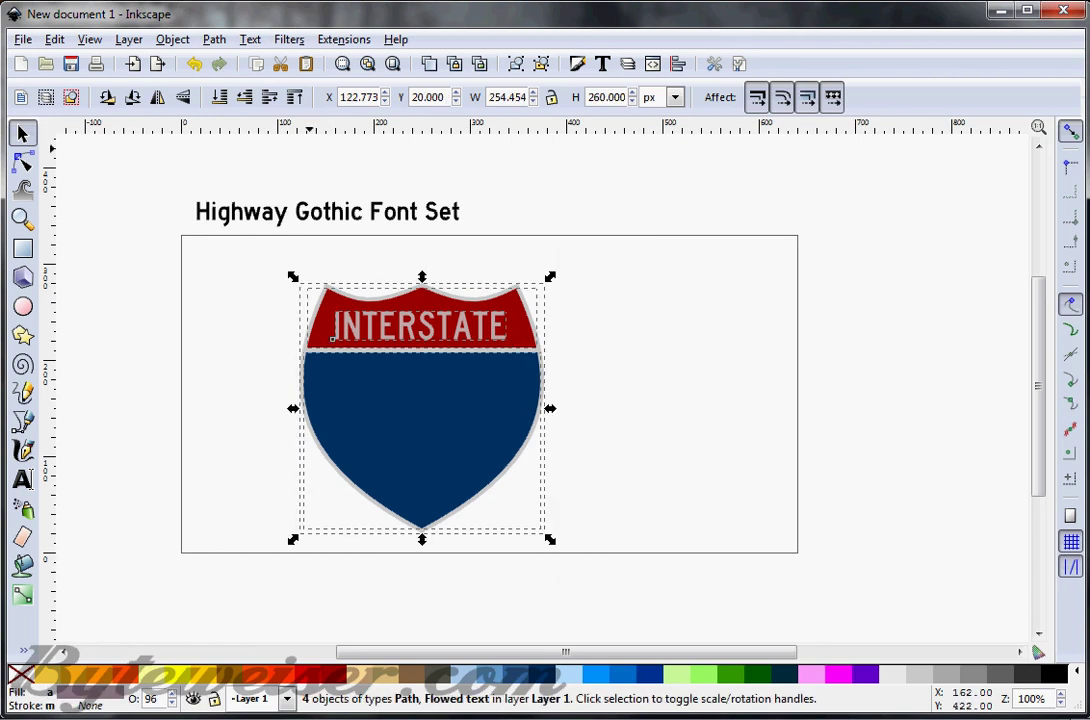
click(214, 40)
key(Left)
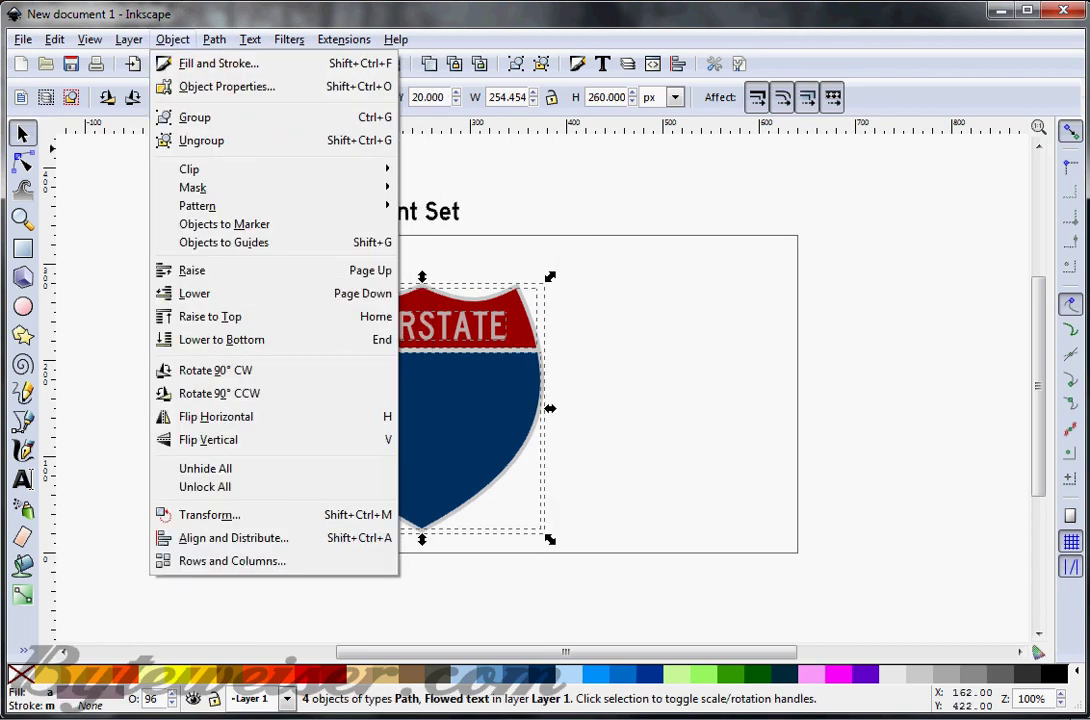
key(Down)
key(Up)
key(Up)
key(Return)
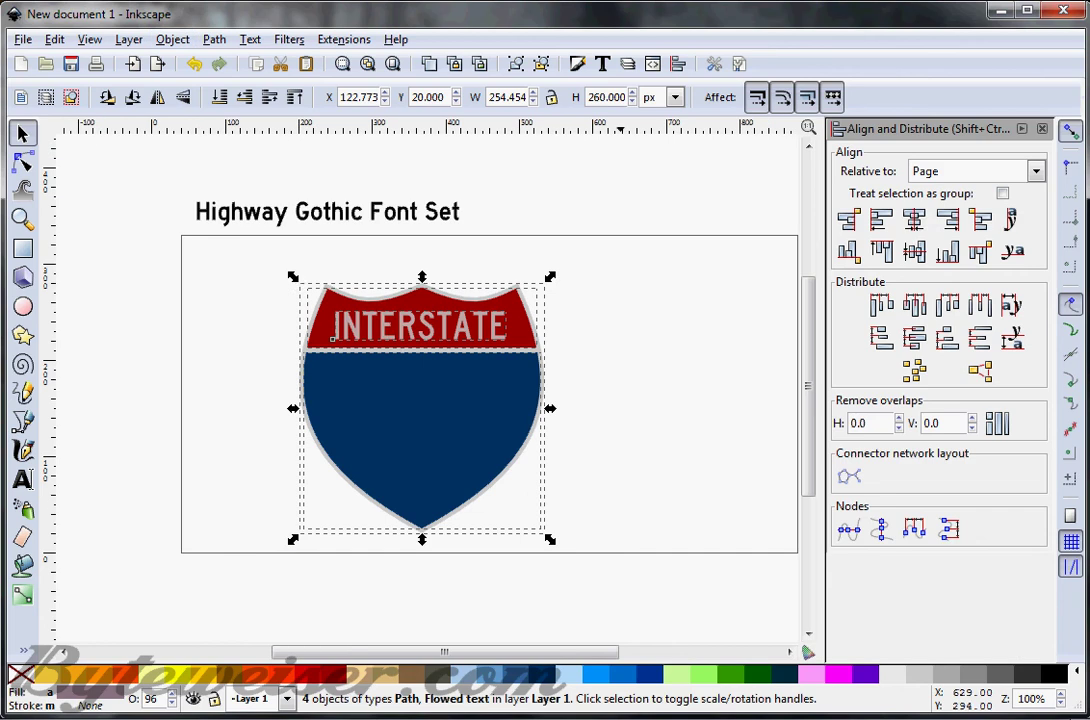
click(914, 219)
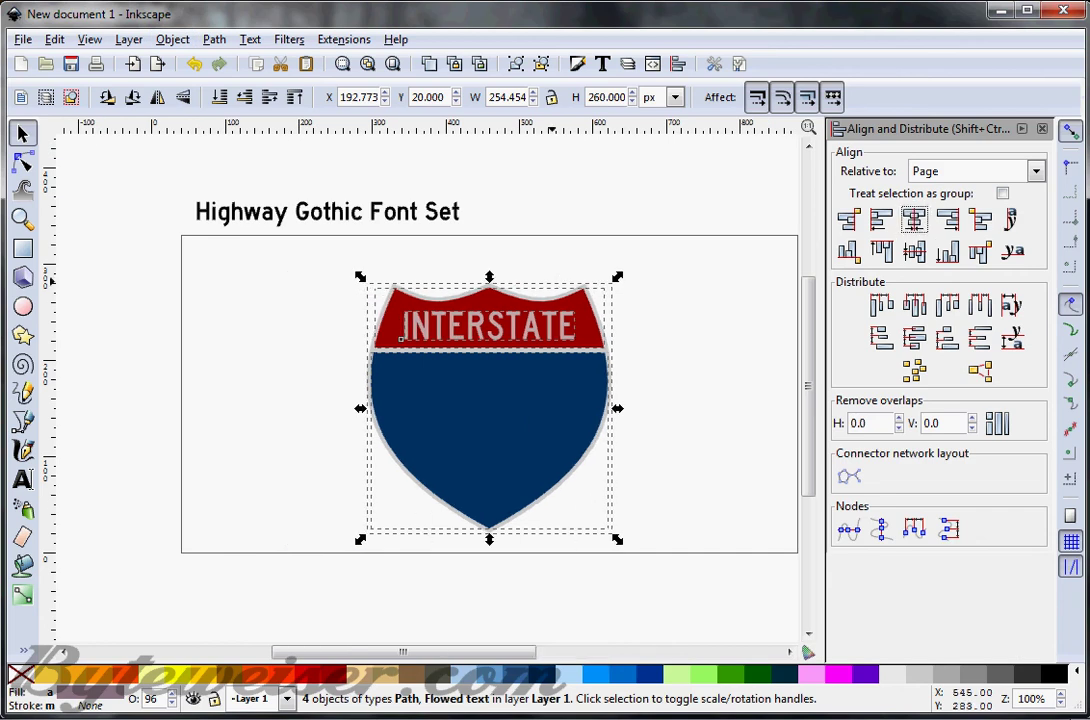
key(Escape)
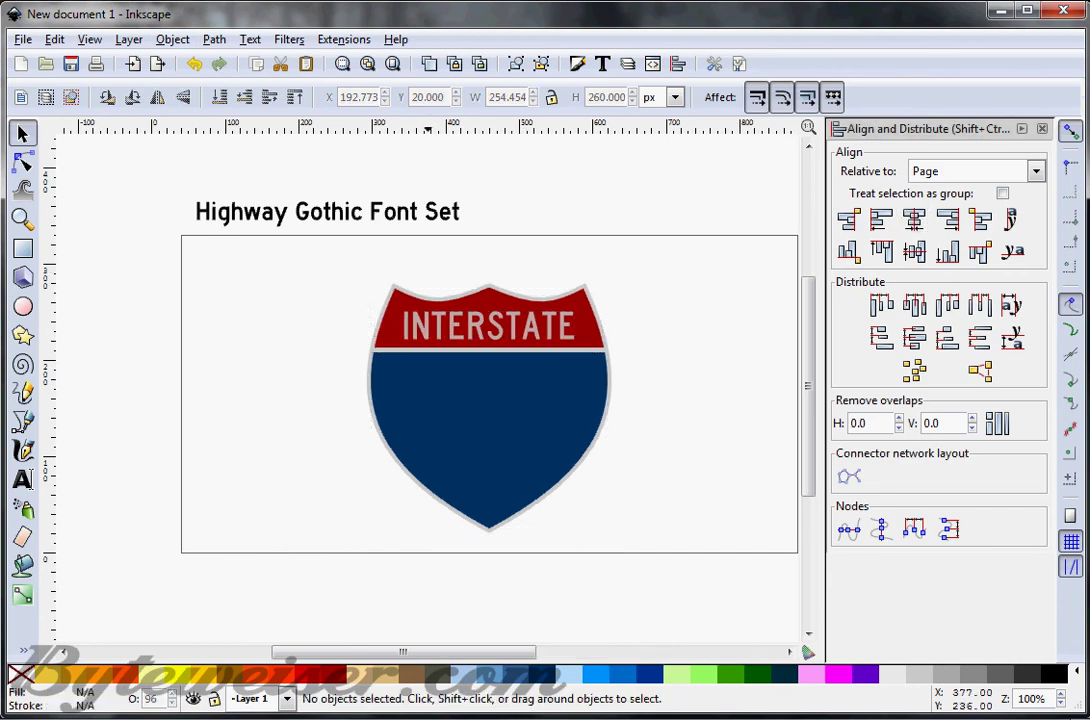
click(532, 327)
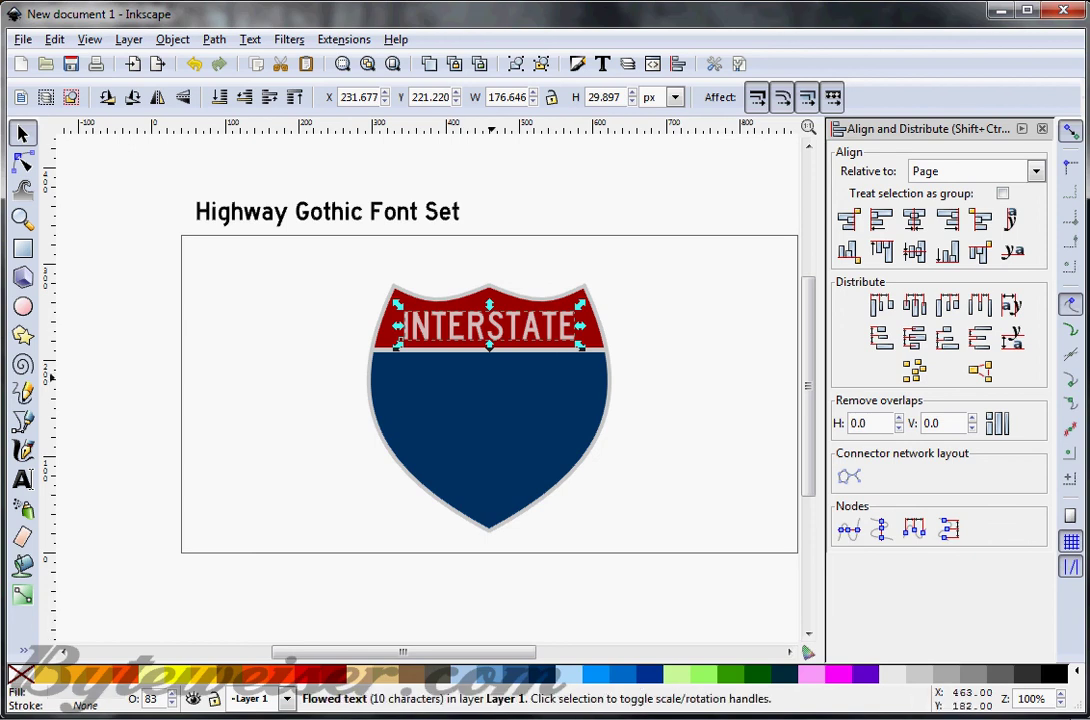
key(Escape)
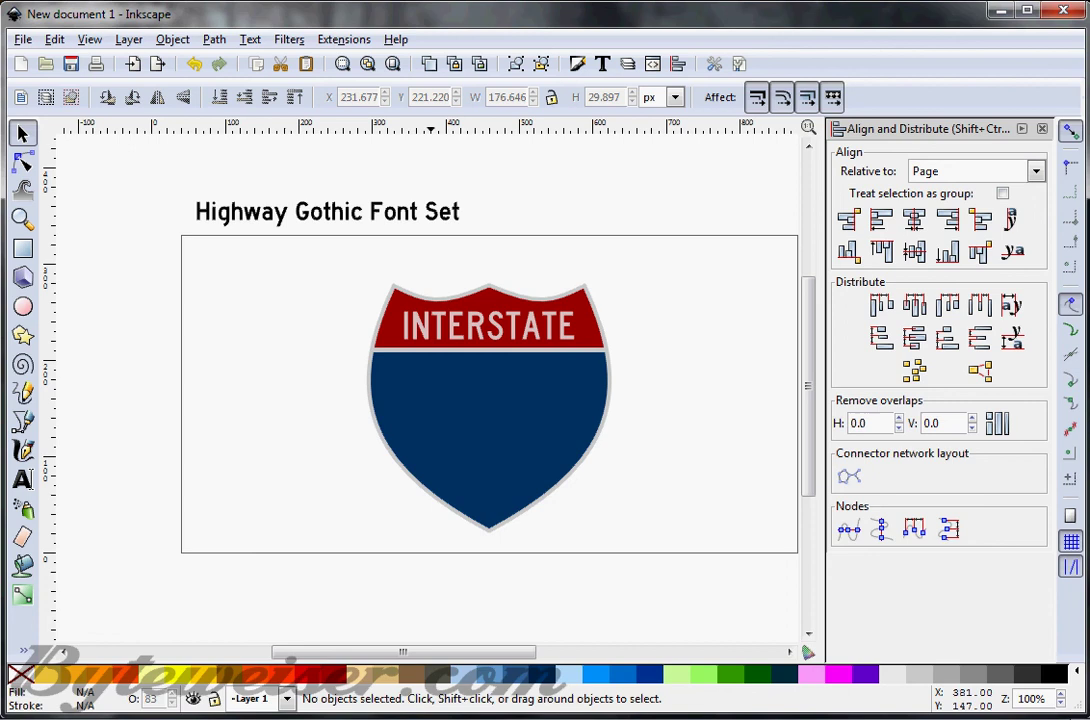
key(t)
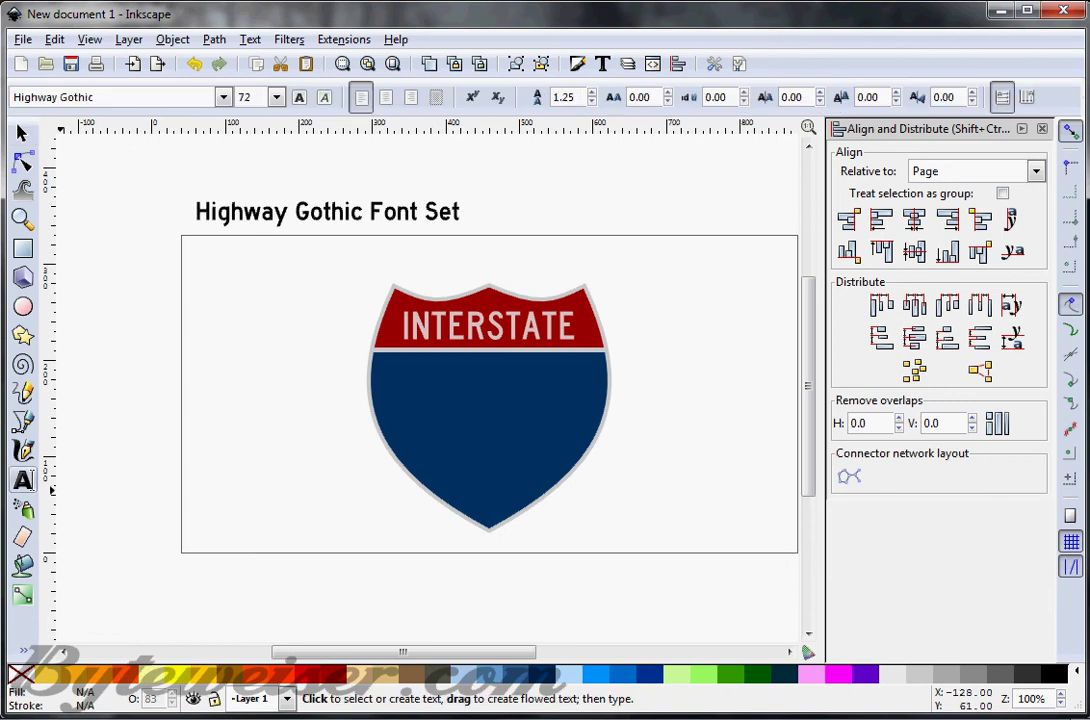
click(97, 370)
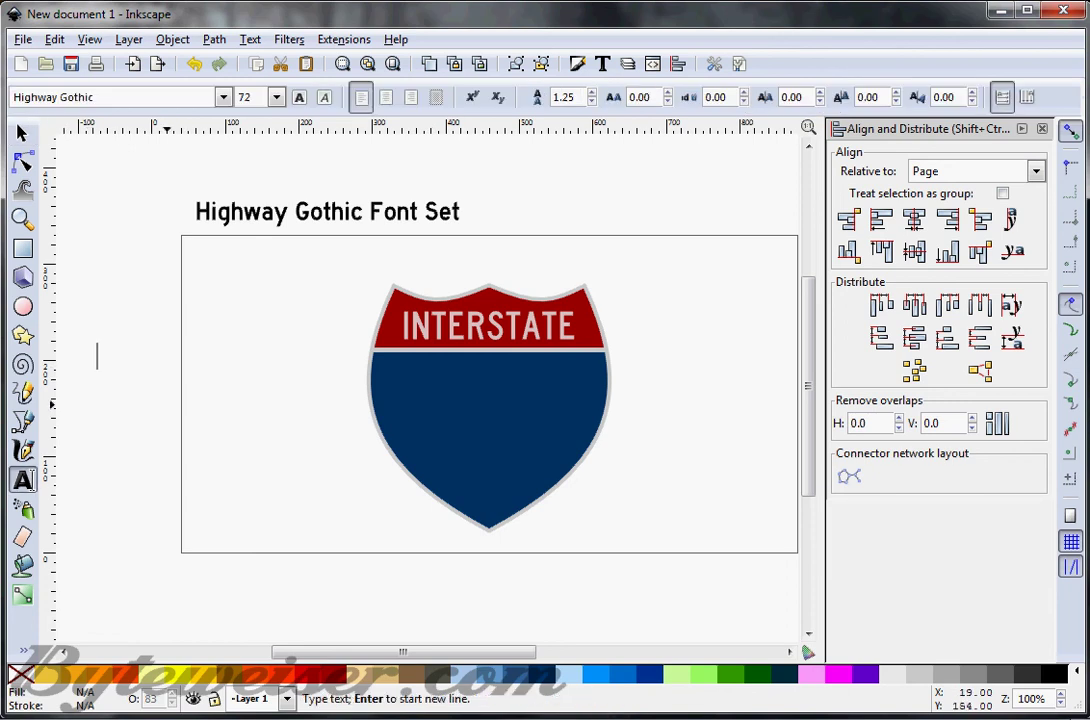
text(10)
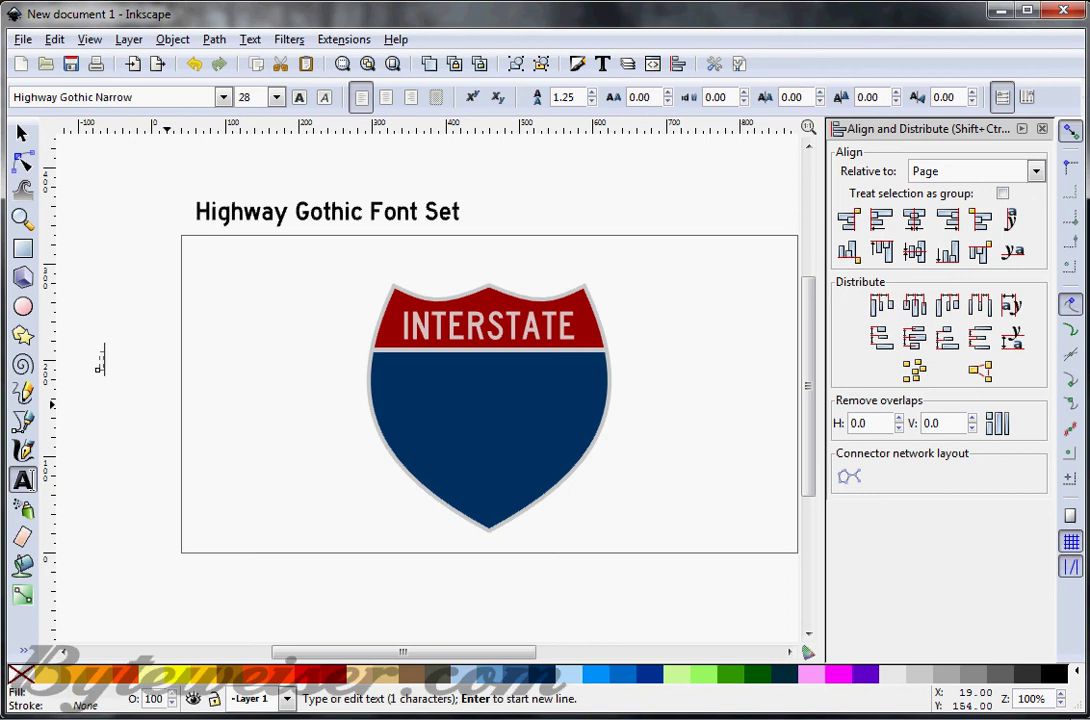
key(Escape)
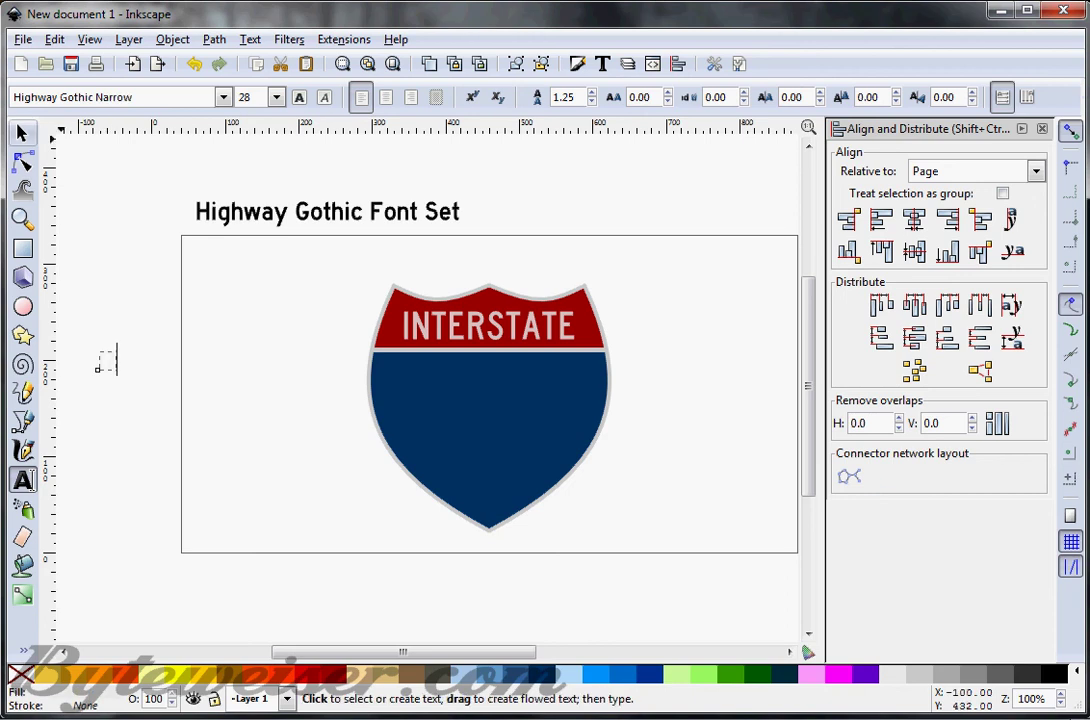
key(F1)
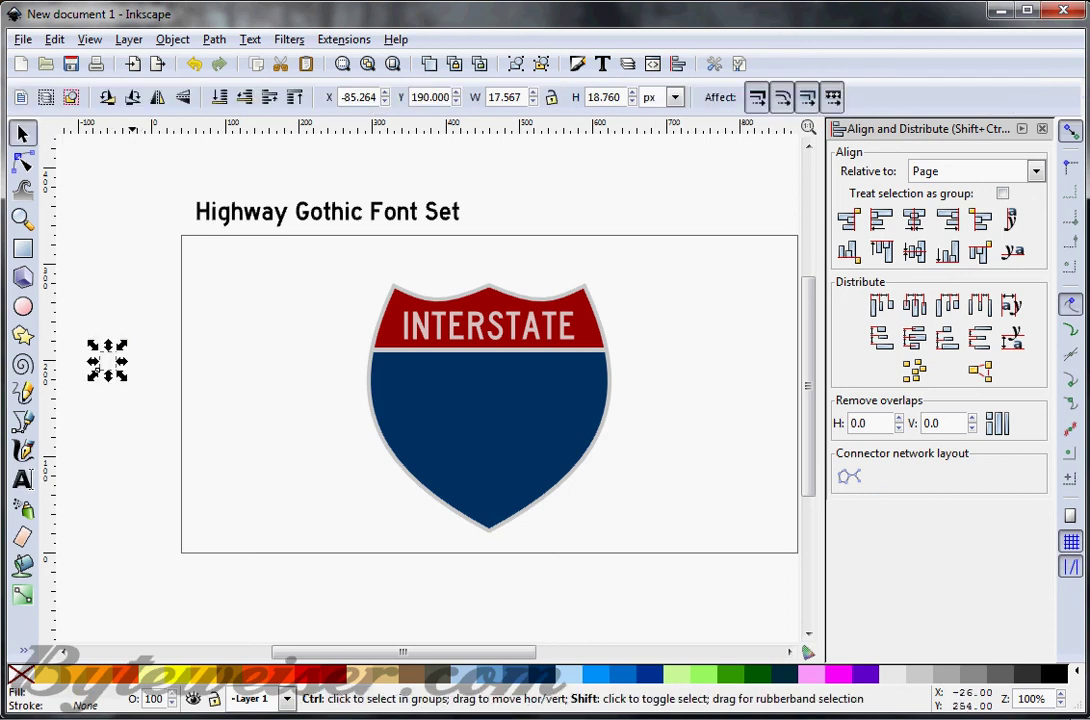
drag(122, 345, 491, 437)
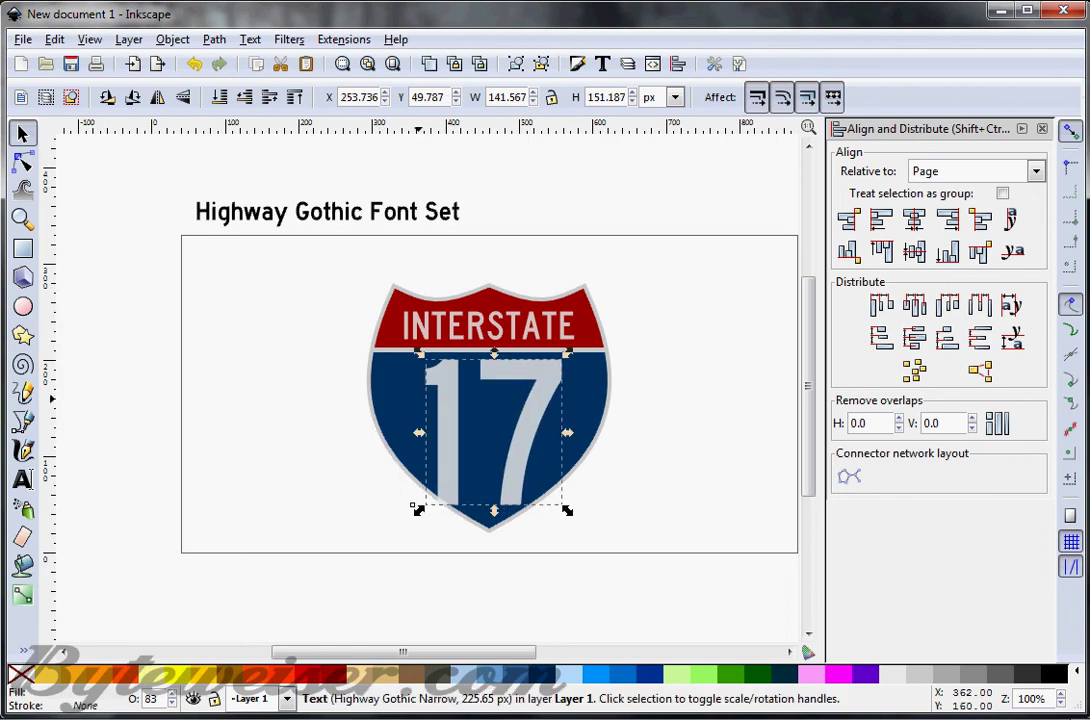
key(Delete)
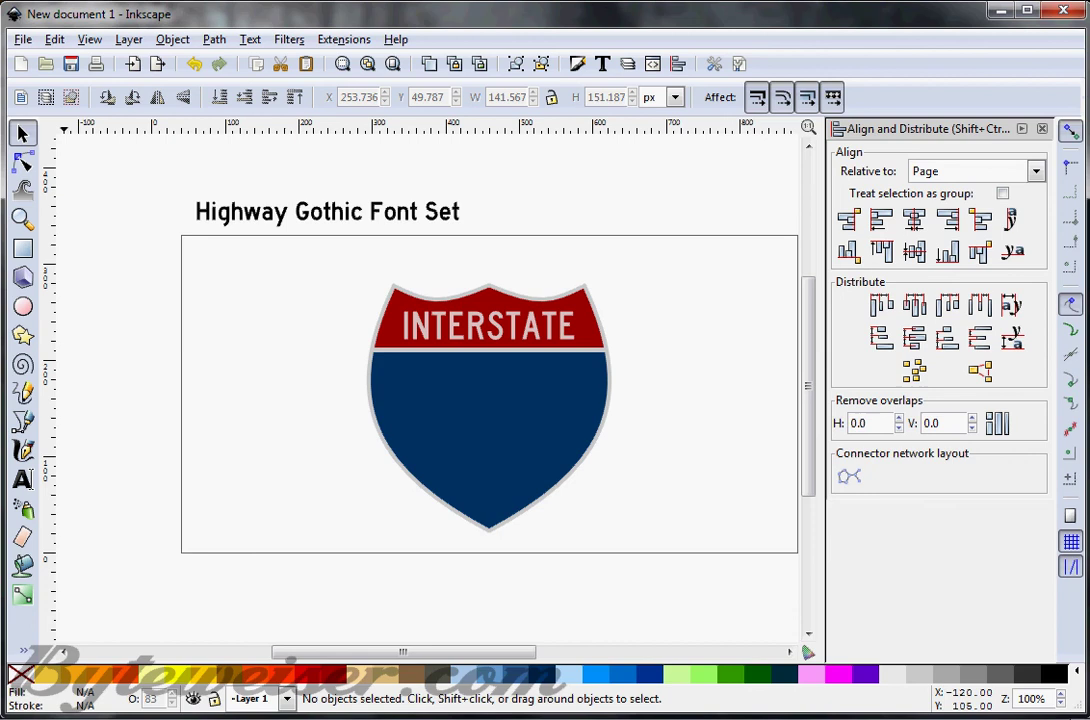
Create a flowed text frame overlapping the page edge beside the shield and enter 17 in Highway Gothic at size 28
click(23, 479)
click(98, 307)
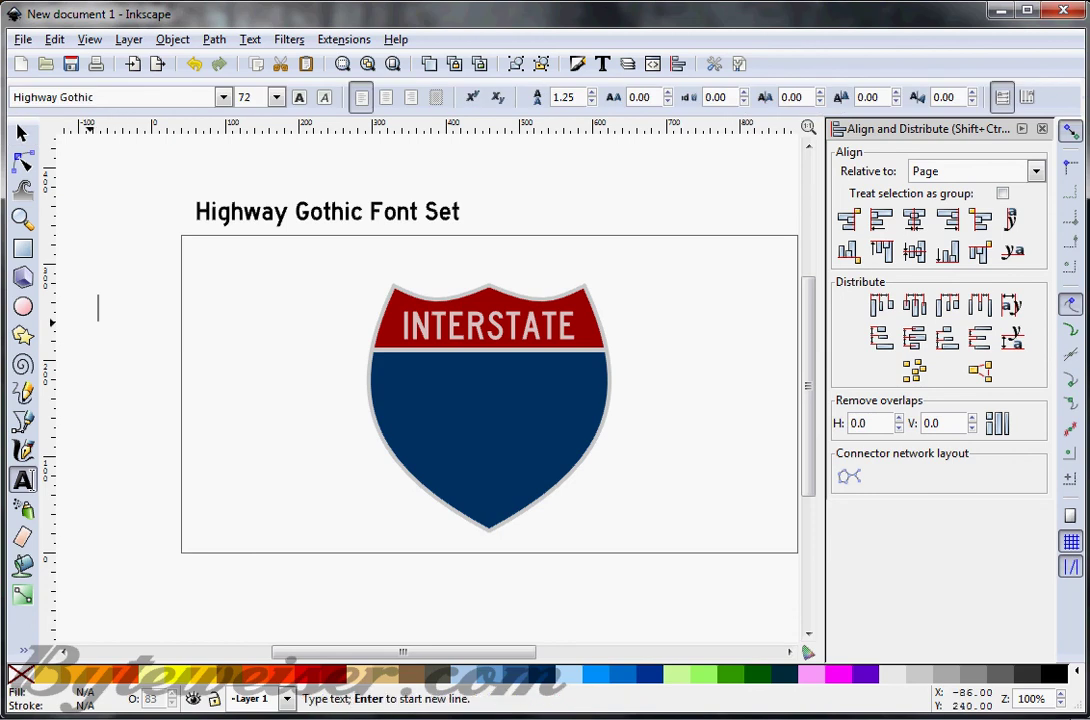
click(223, 97)
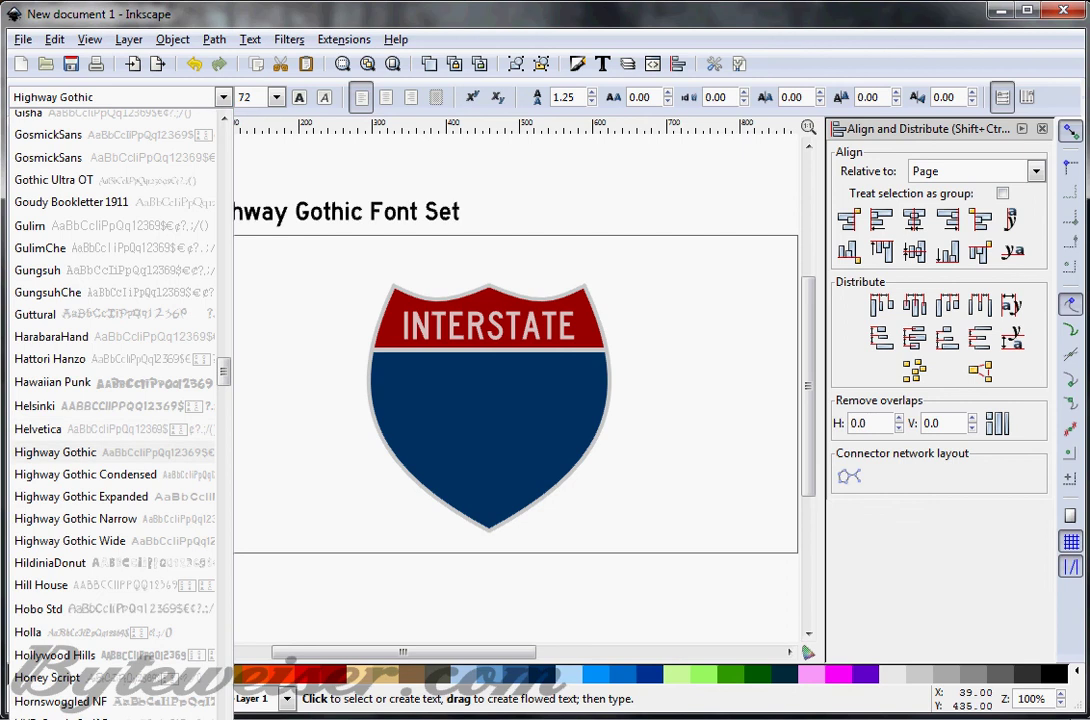
key(Escape)
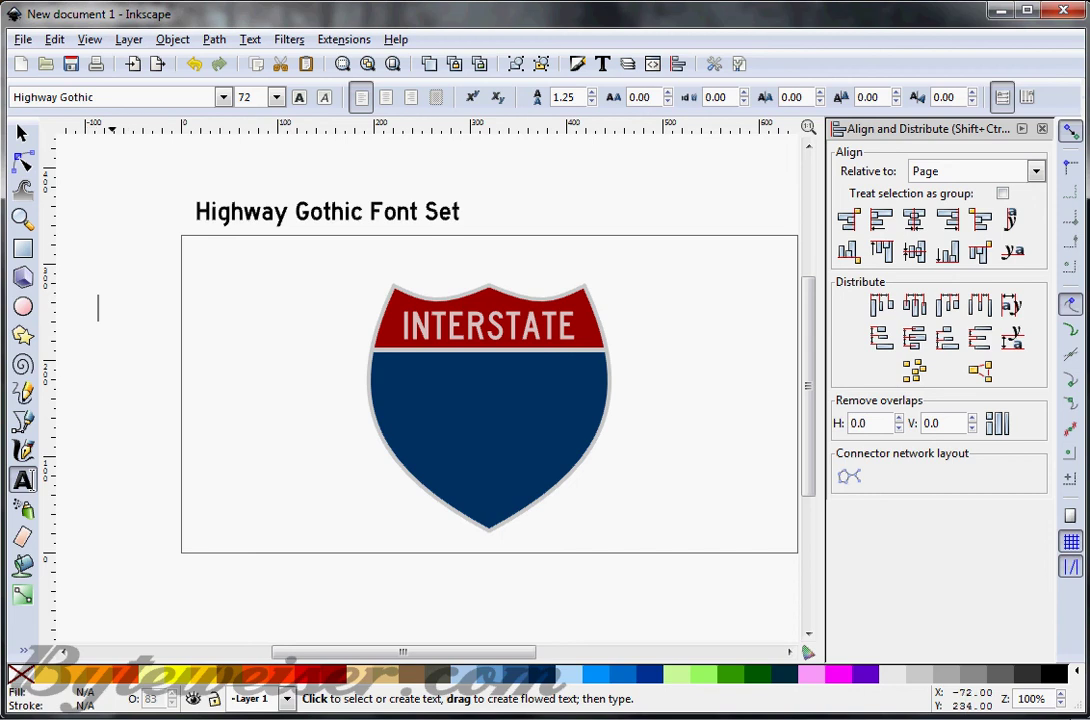
drag(91, 349, 330, 570)
text(100)
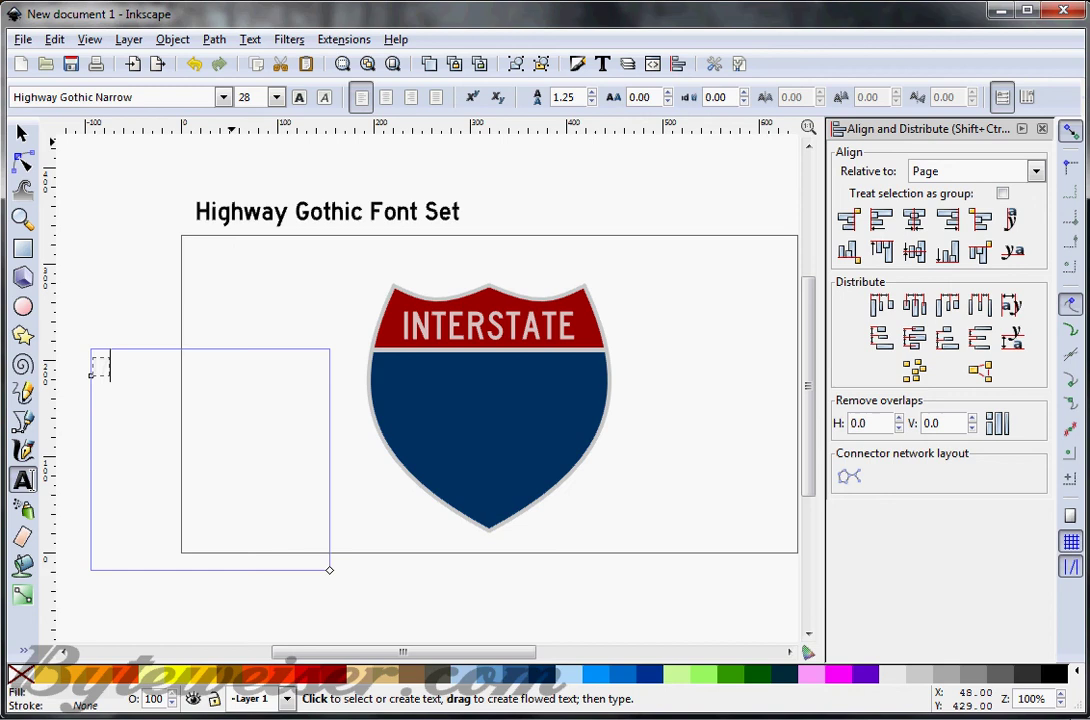
click(222, 97)
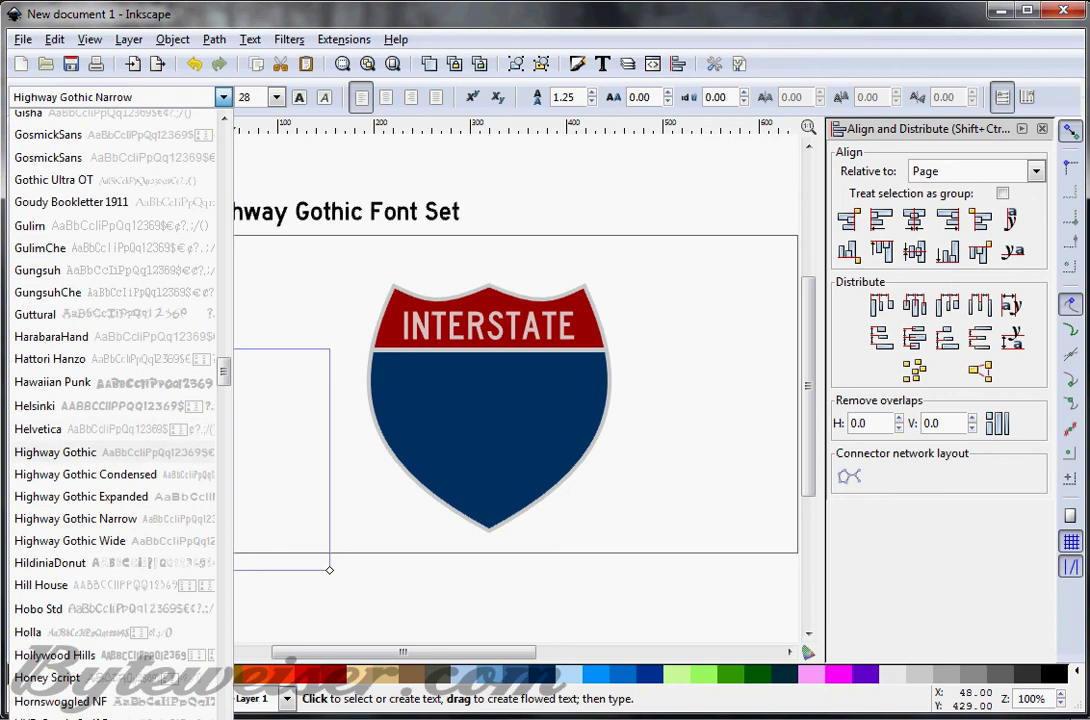
click(56, 452)
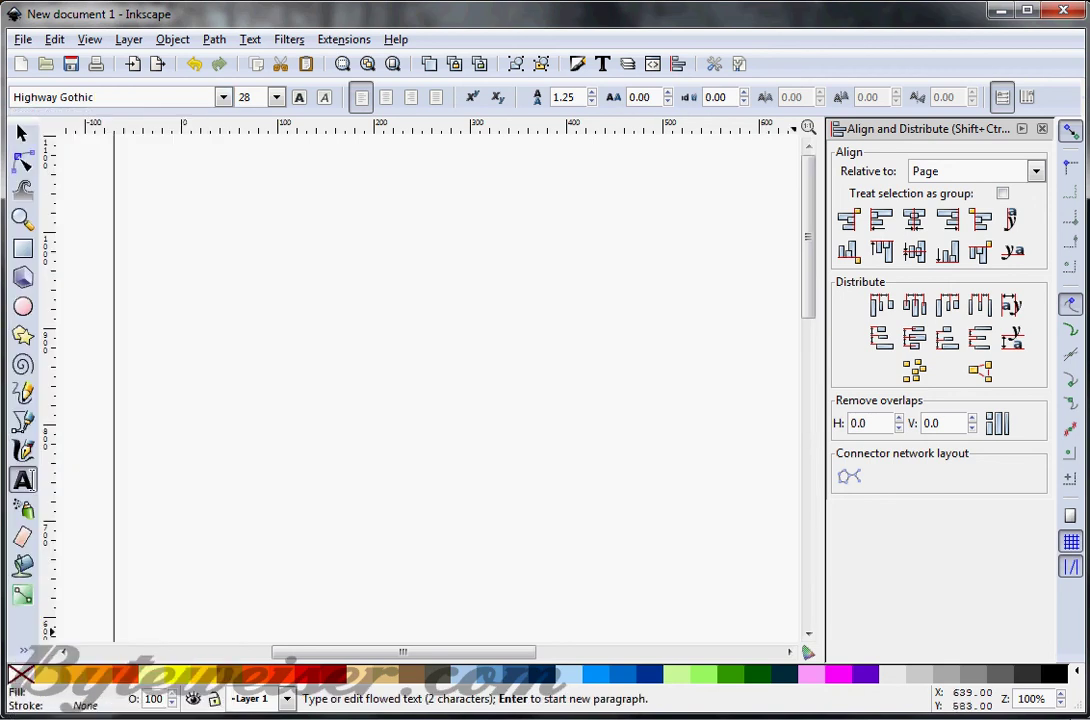
Color the 17 light gray and place it in the shield's blue body, enlarged to about 99 × 89 px
click(808, 633)
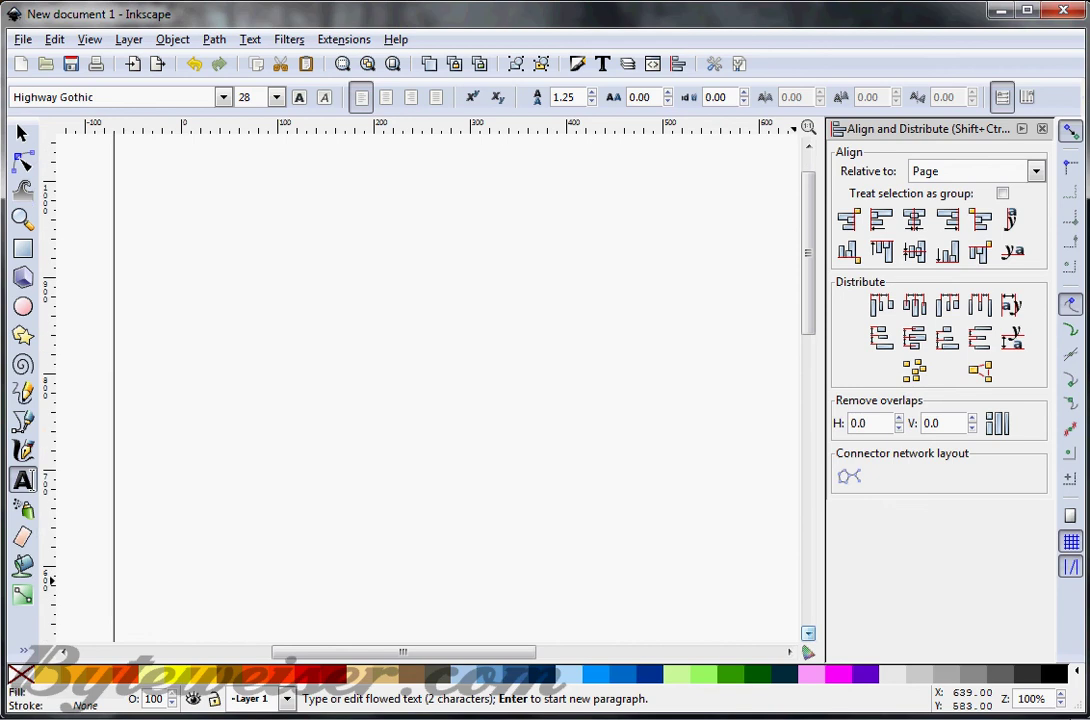
click(808, 633)
click(808, 633)
click(808, 633)
click(808, 633)
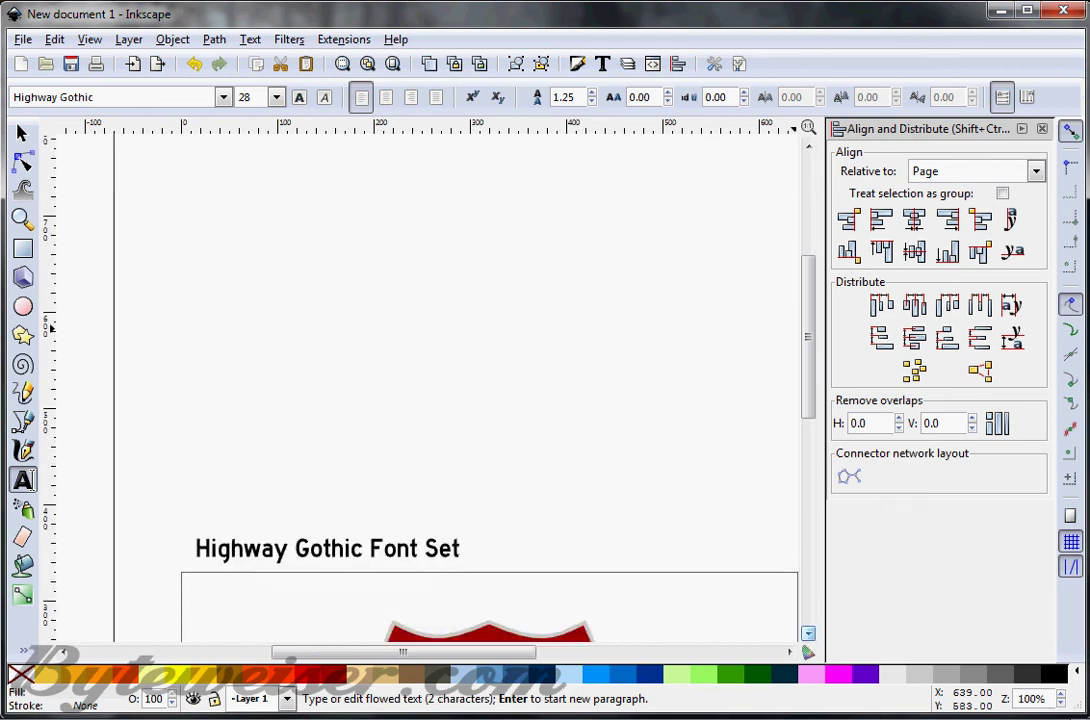
click(808, 633)
click(808, 633)
click(22, 133)
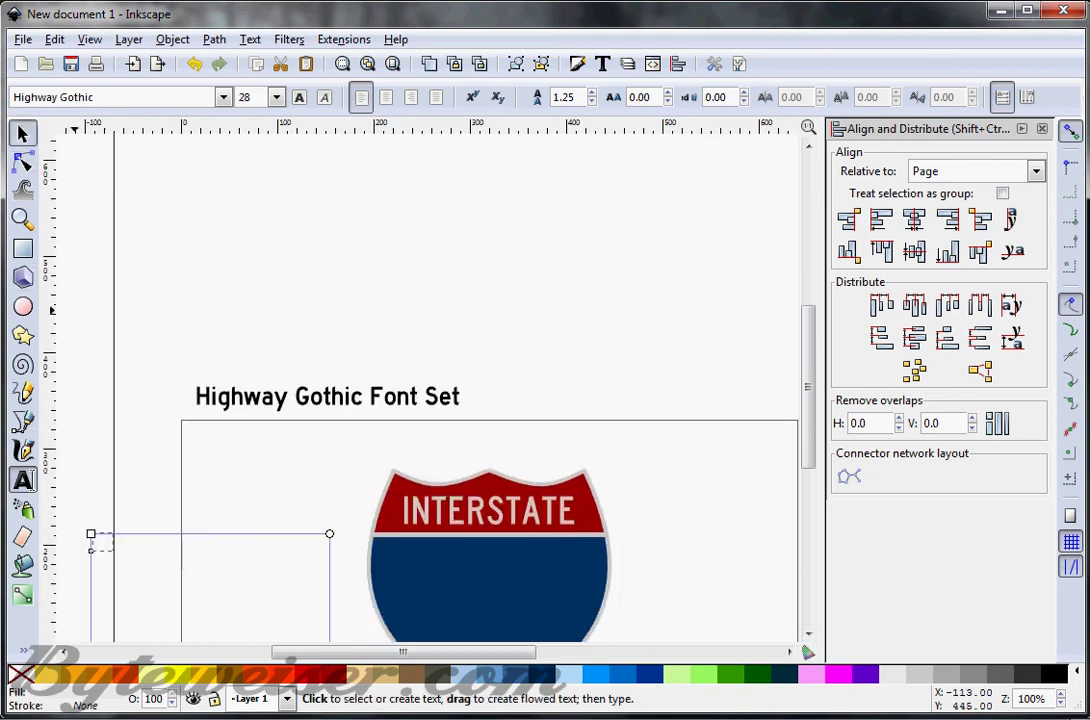
drag(100, 545, 430, 645)
key(minus)
key(minus)
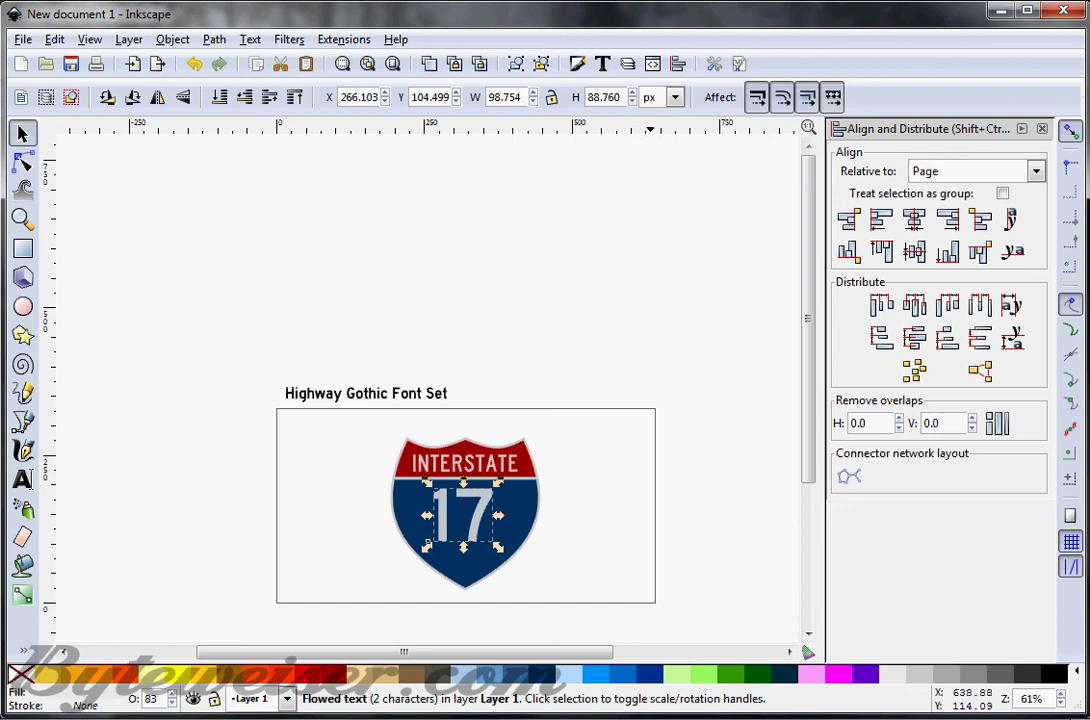
Set the opacity of the 17 and of the INTERSTATE text to 100
scroll(768, 586, down, 2)
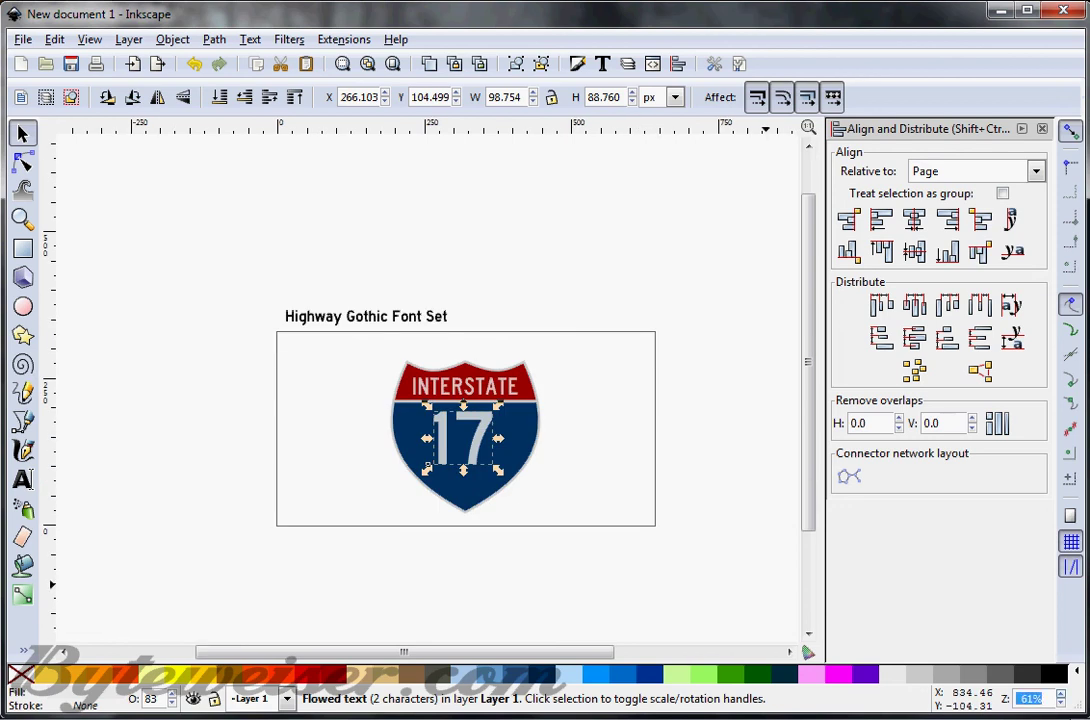
scroll(427, 510, up, 4)
scroll(548, 360, up, 2)
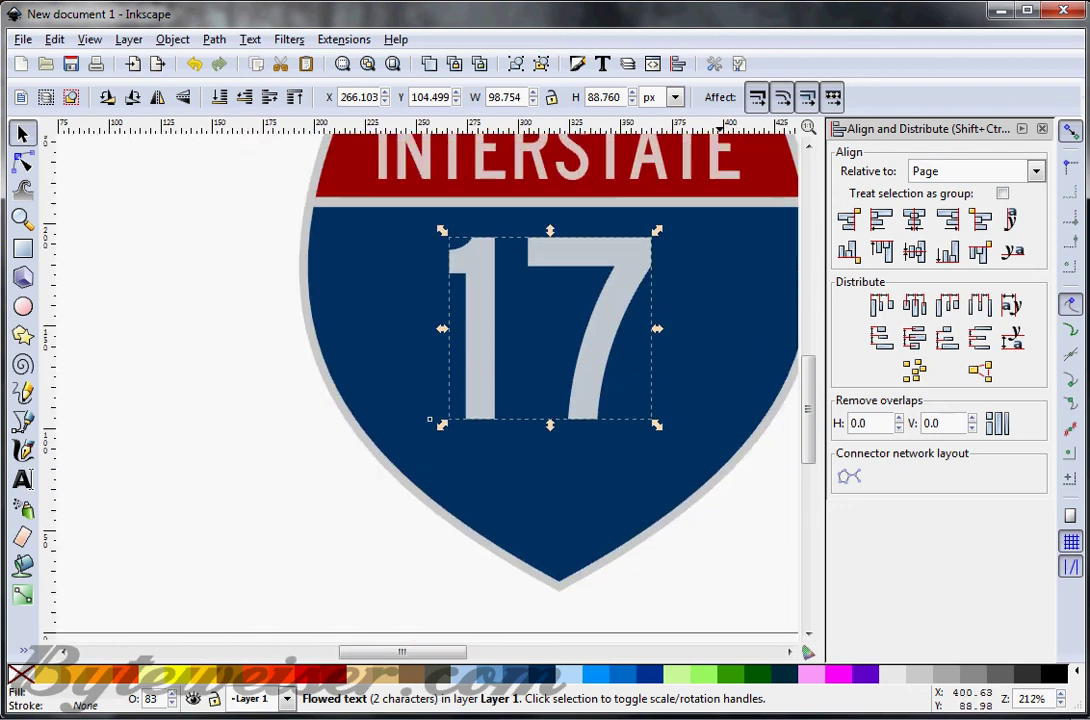
click(172, 694)
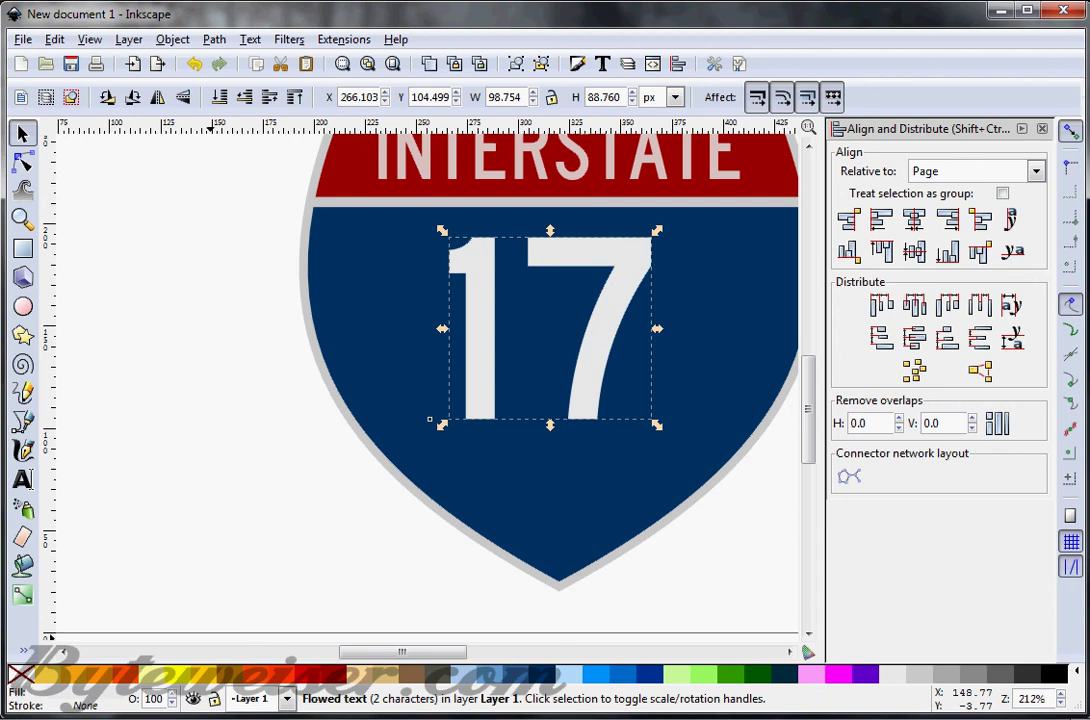
click(427, 168)
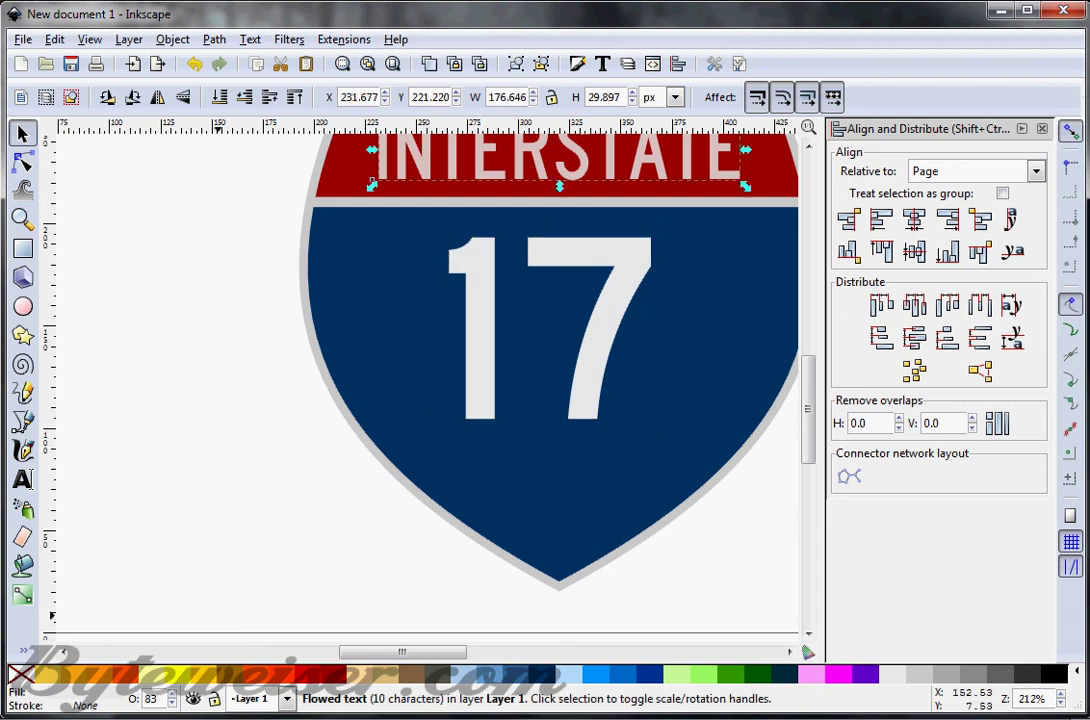
click(172, 694)
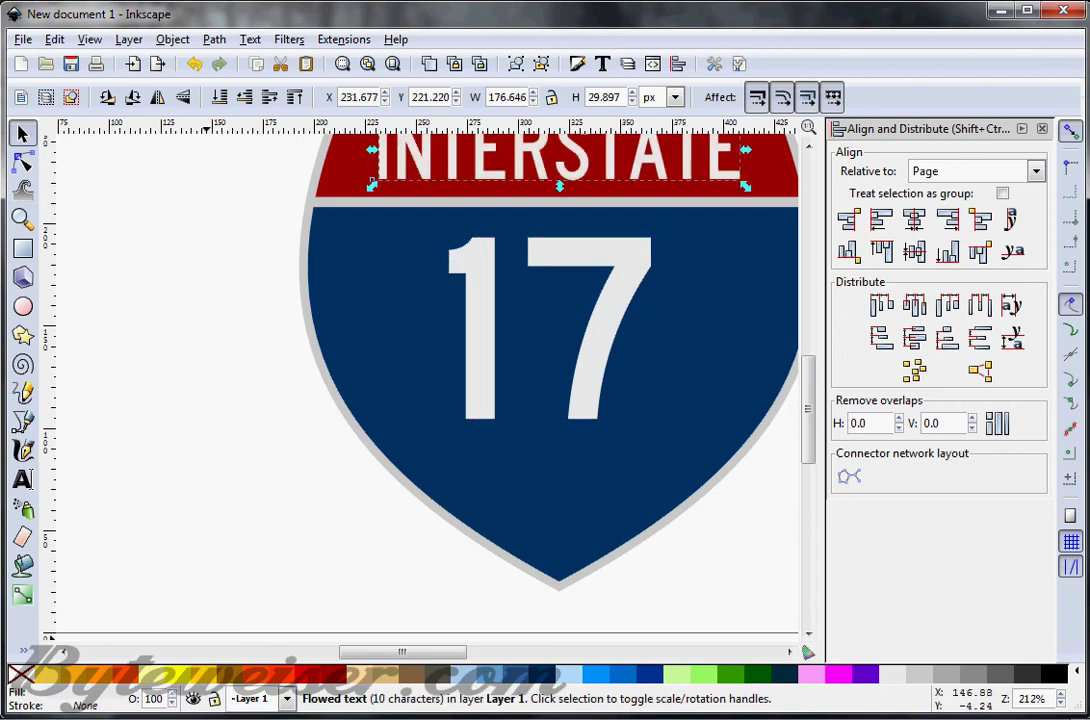
key(5)
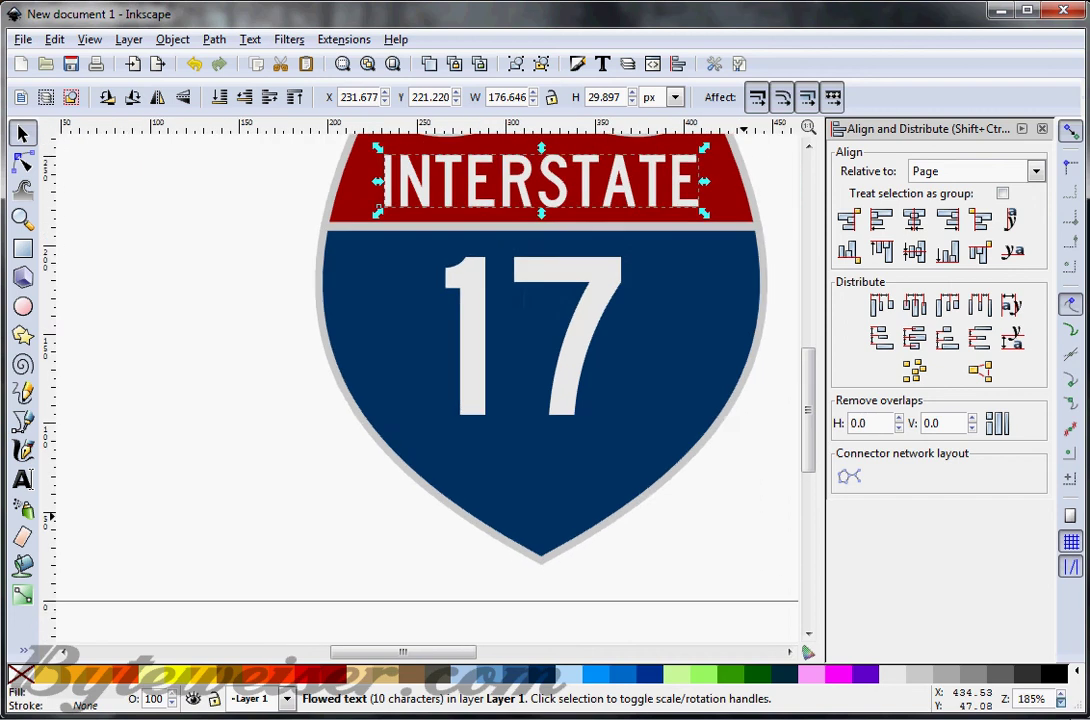
Enlarge the 17 to about 140 × 126 px and center it horizontally on the page
drag(302, 158, 769, 600)
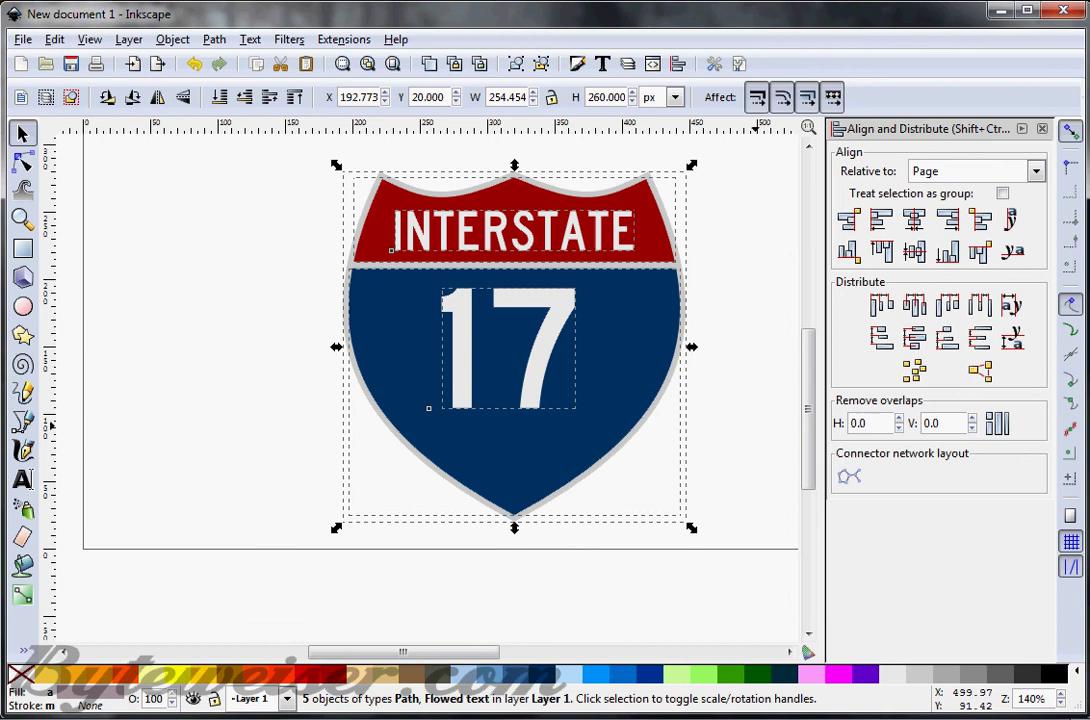
click(735, 404)
drag(555, 319, 619, 292)
click(914, 219)
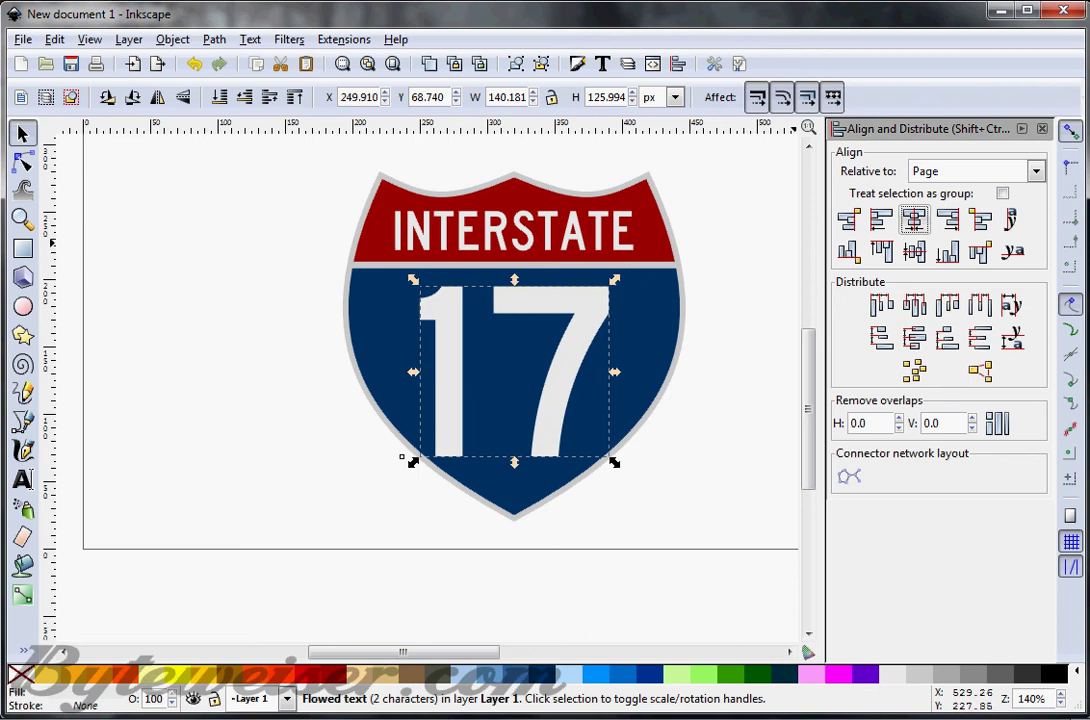
click(680, 445)
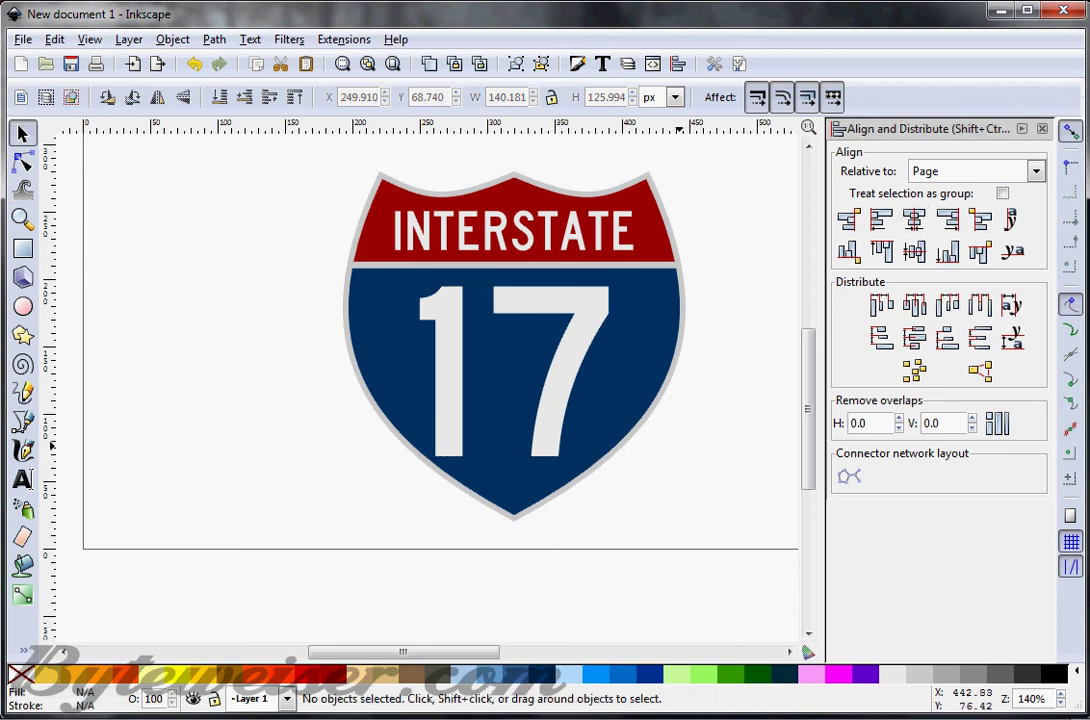
Nudge the 17 rightward by 12 px within the blue body
click(552, 368)
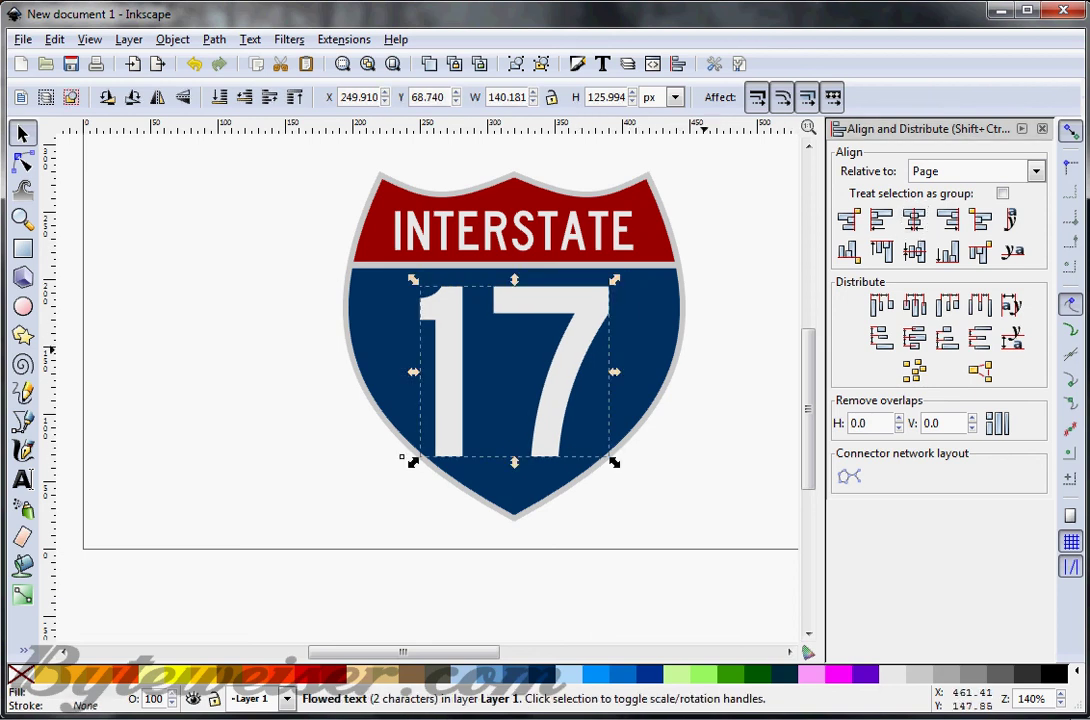
key(Right)
key(Right)
key(Right)
key(Right)
key(Right)
key(Right)
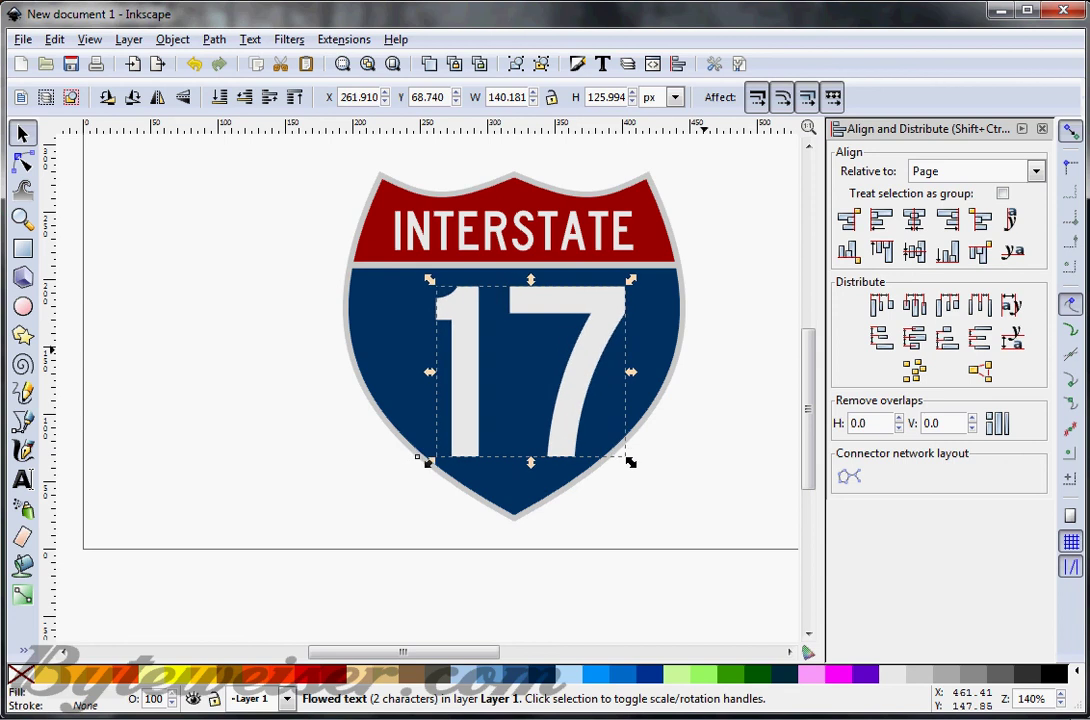
Change the fill of the shield's outer border shape to light gray dddddd
key(Left)
key(Escape)
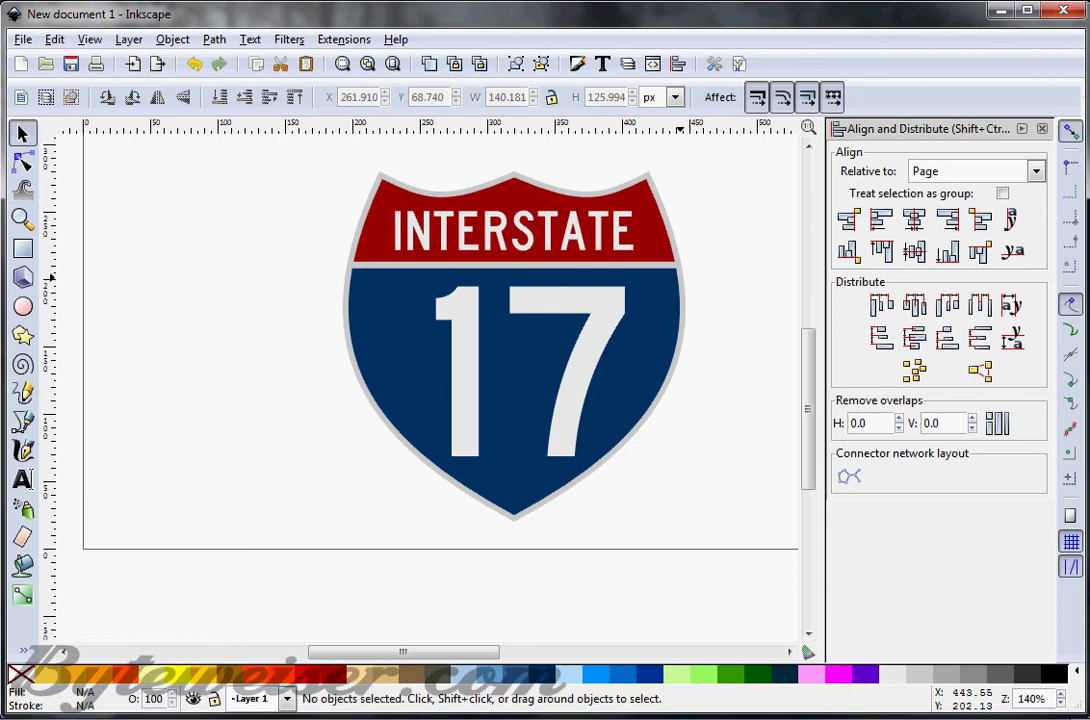
click(681, 277)
click(681, 252)
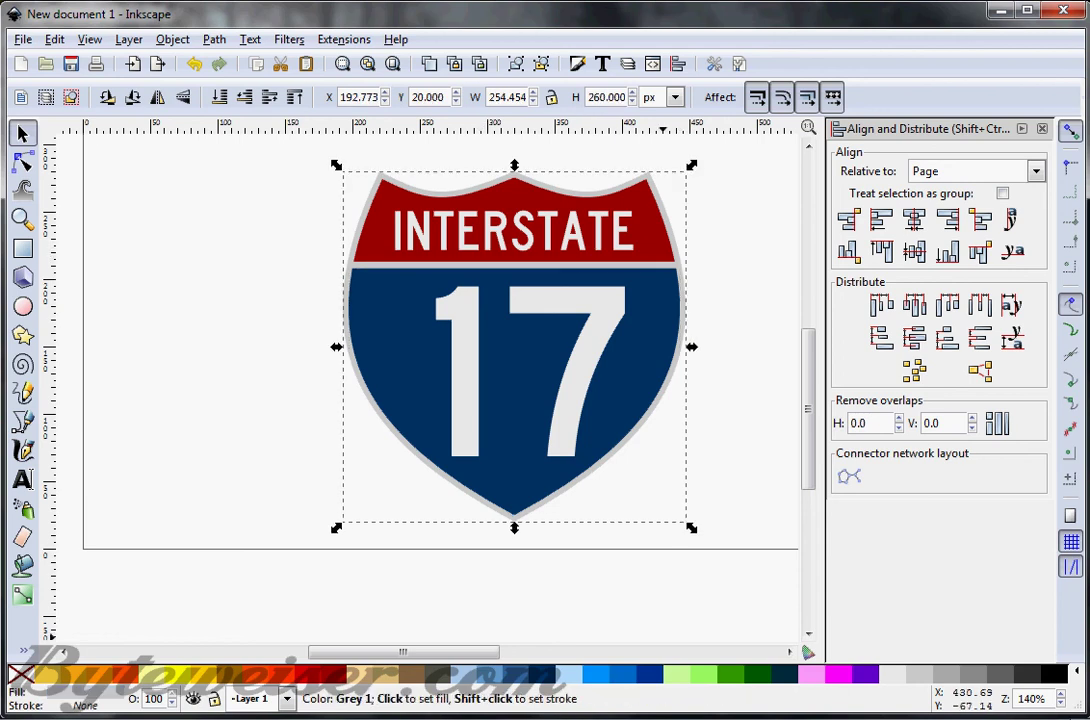
click(893, 674)
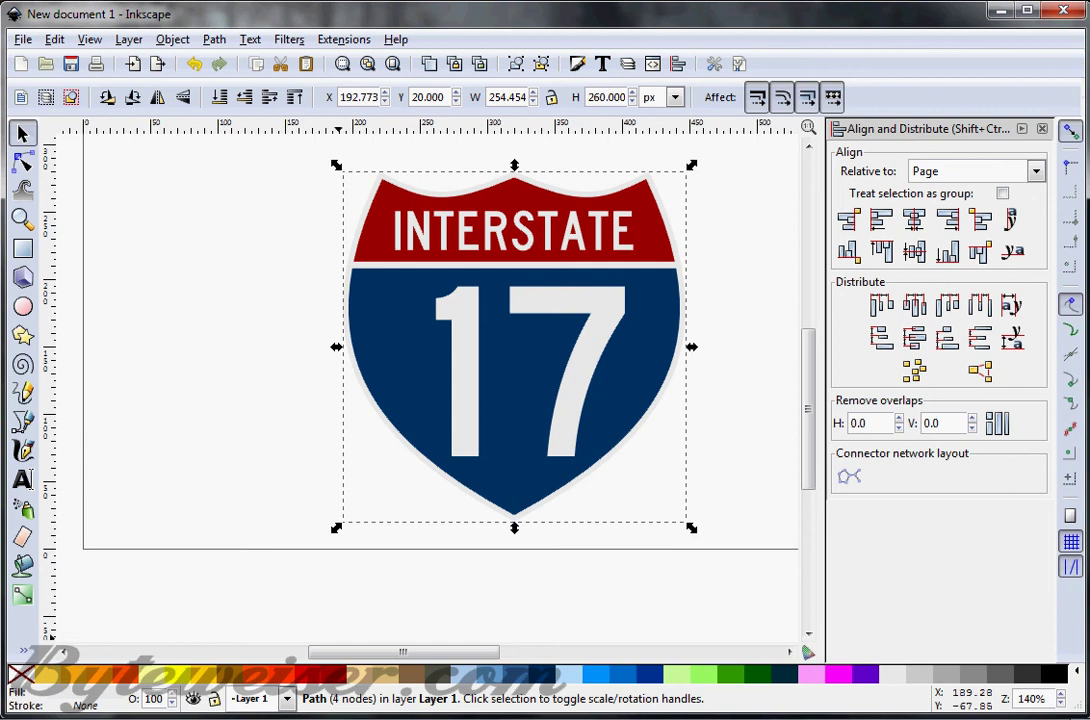
key(ctrl+shift+f)
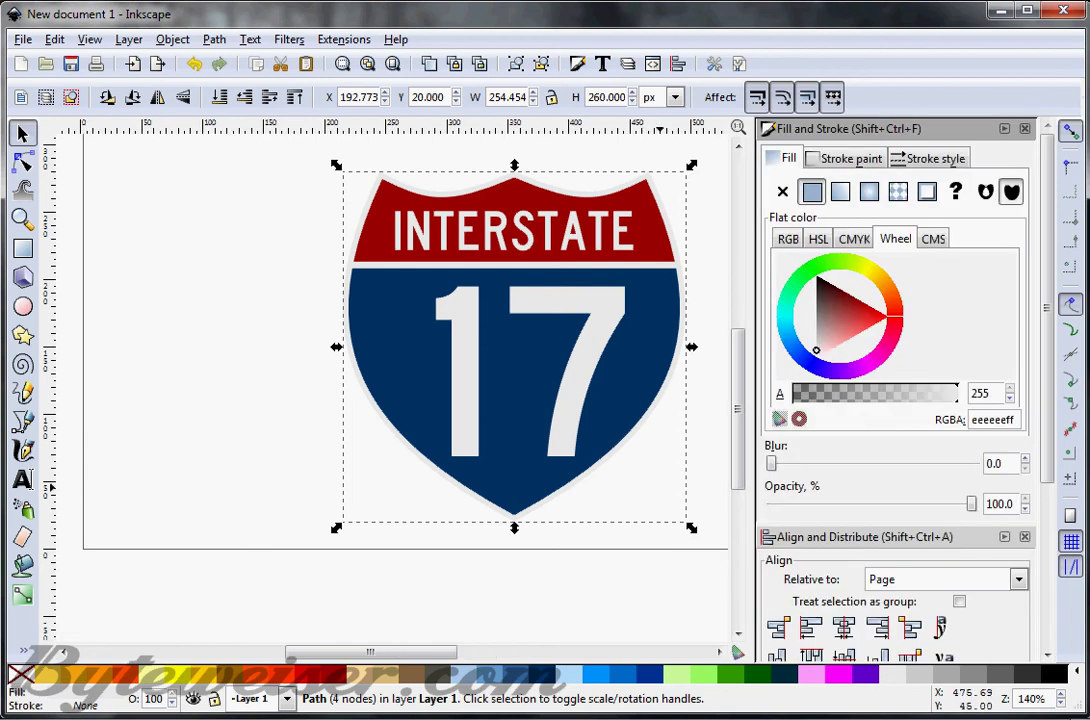
click(816, 344)
drag(816, 344, 817, 345)
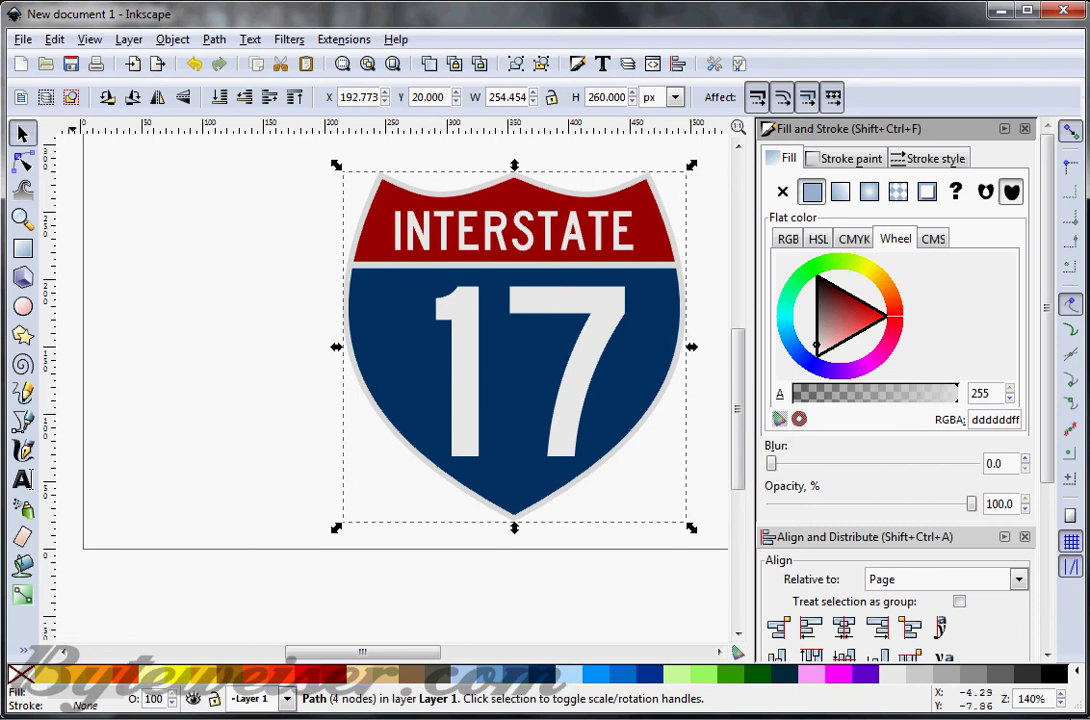
Recolor the 17 by sampling the shield border's light gray, dddddd
click(460, 314)
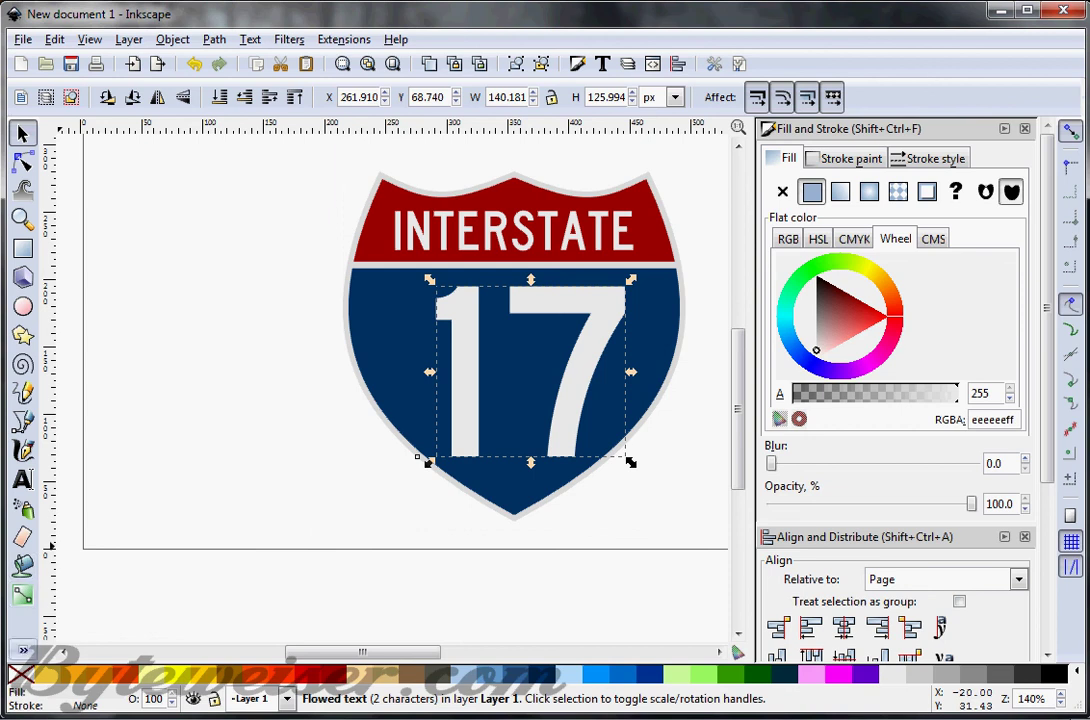
click(22, 650)
click(85, 650)
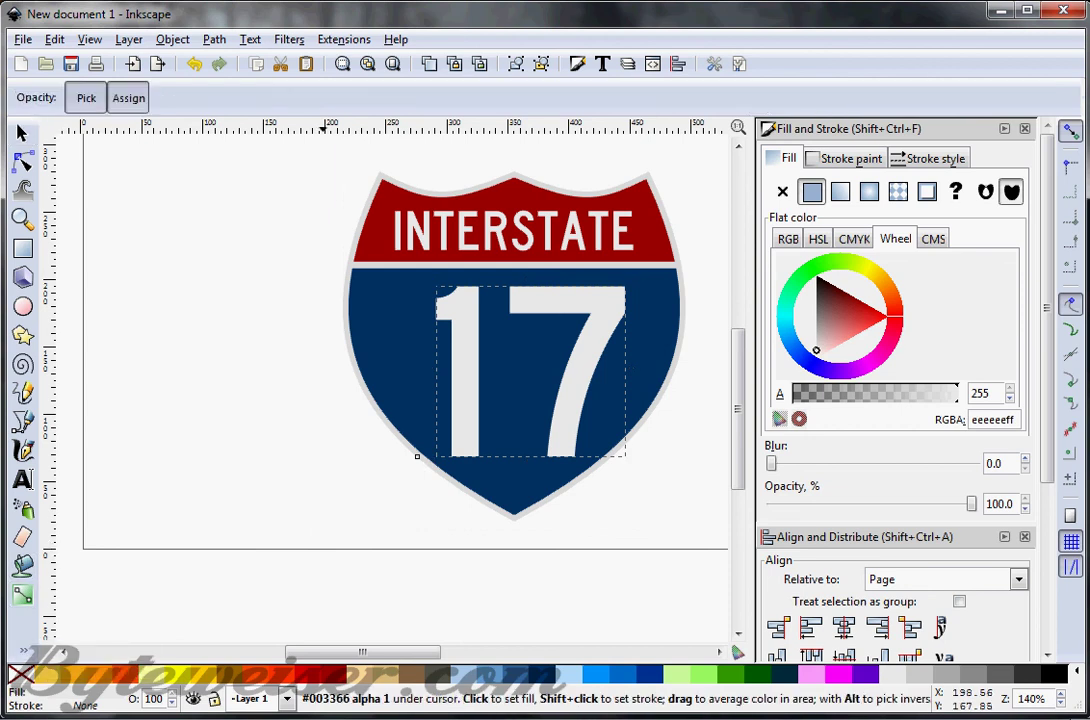
click(417, 456)
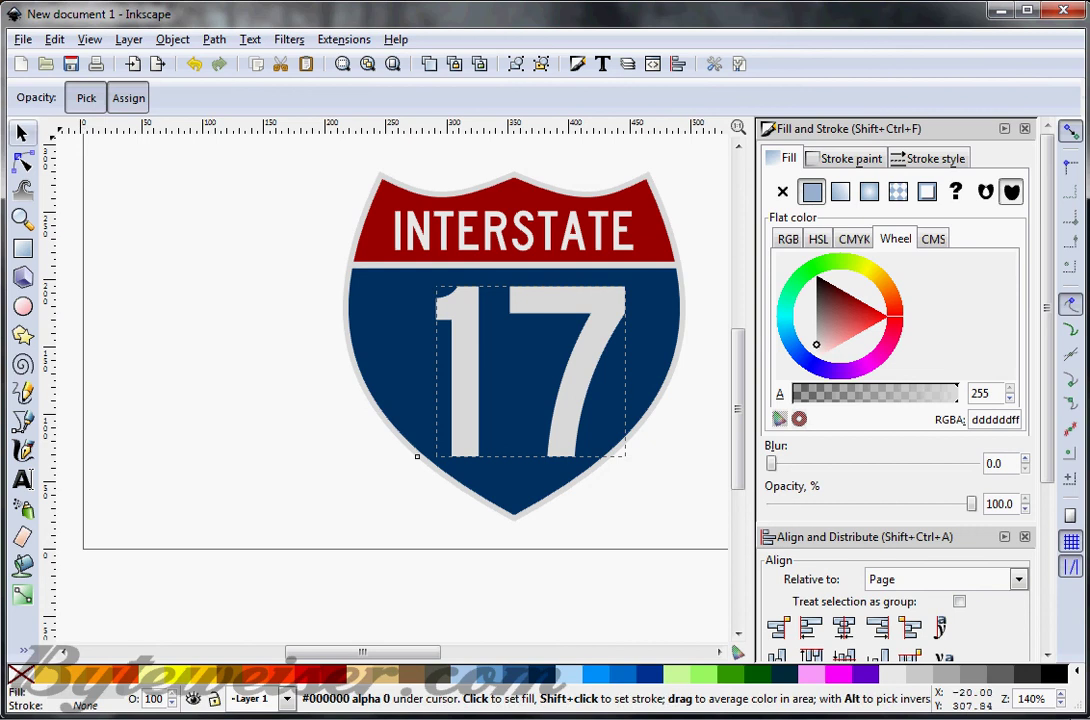
key(F1)
key(Escape)
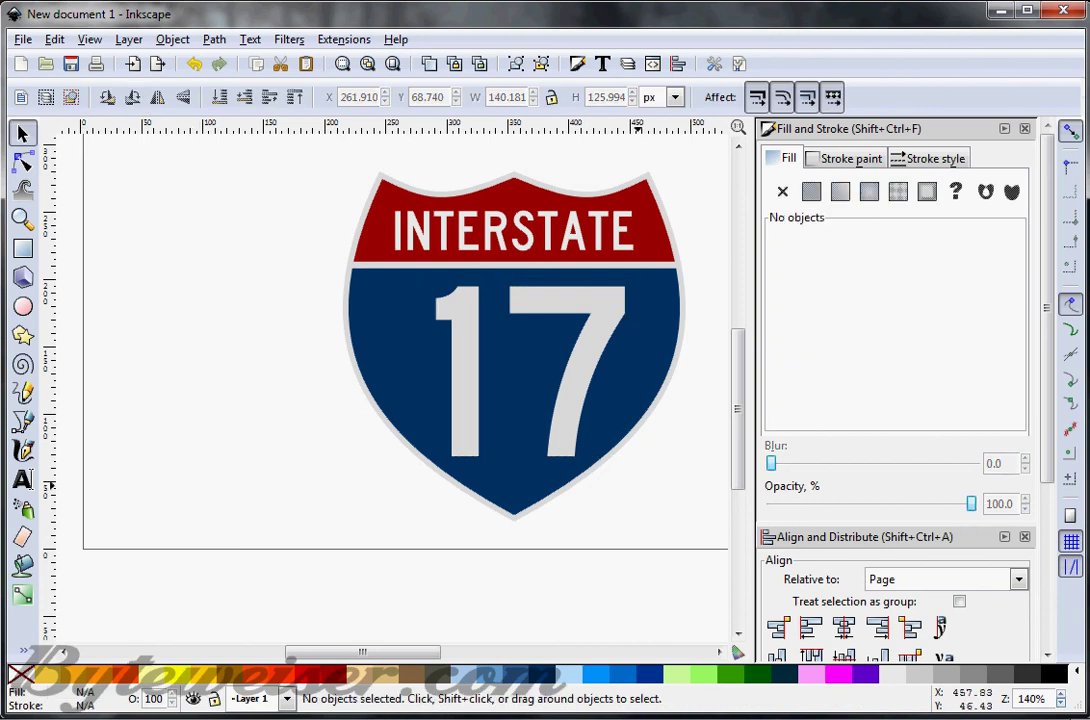
Group the five shield objects and move the group about 14 px right and 15 px down
scroll(1031, 699, down, 7)
scroll(556, 512, up, 1)
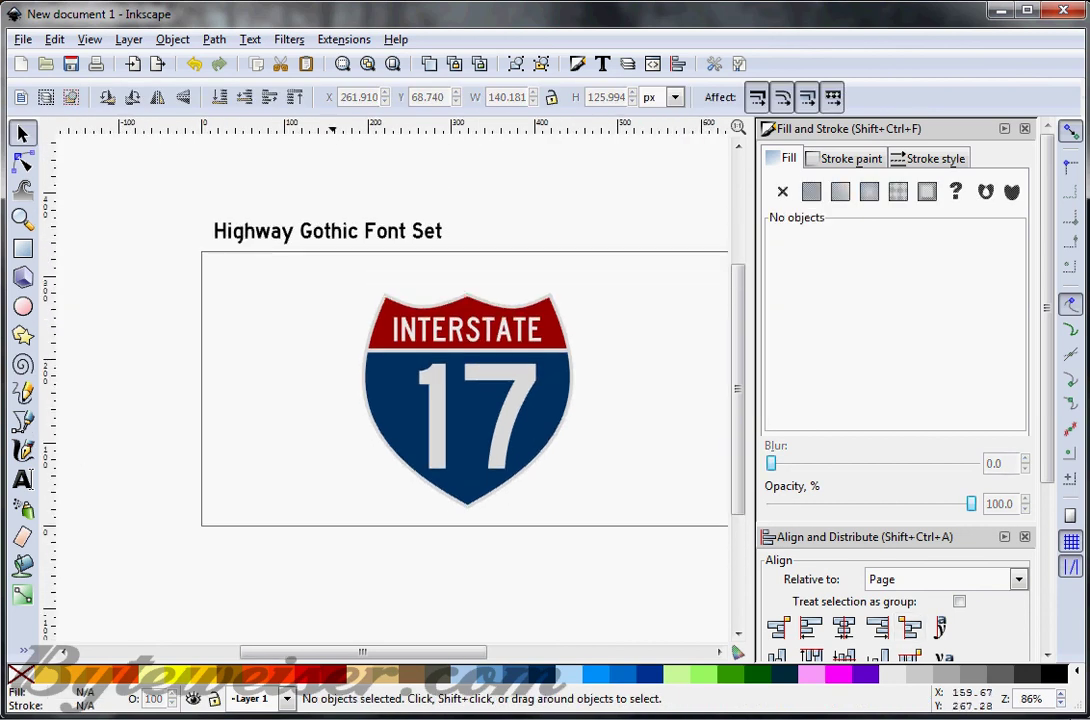
drag(331, 272, 668, 527)
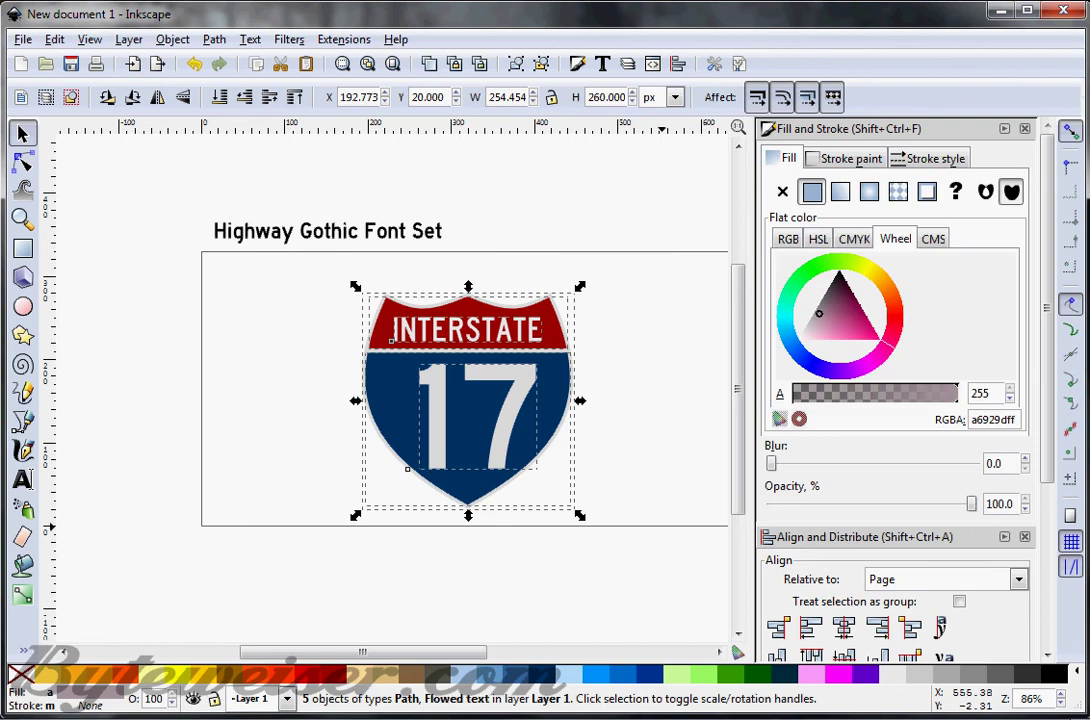
key(ctrl+g)
drag(559, 388, 574, 401)
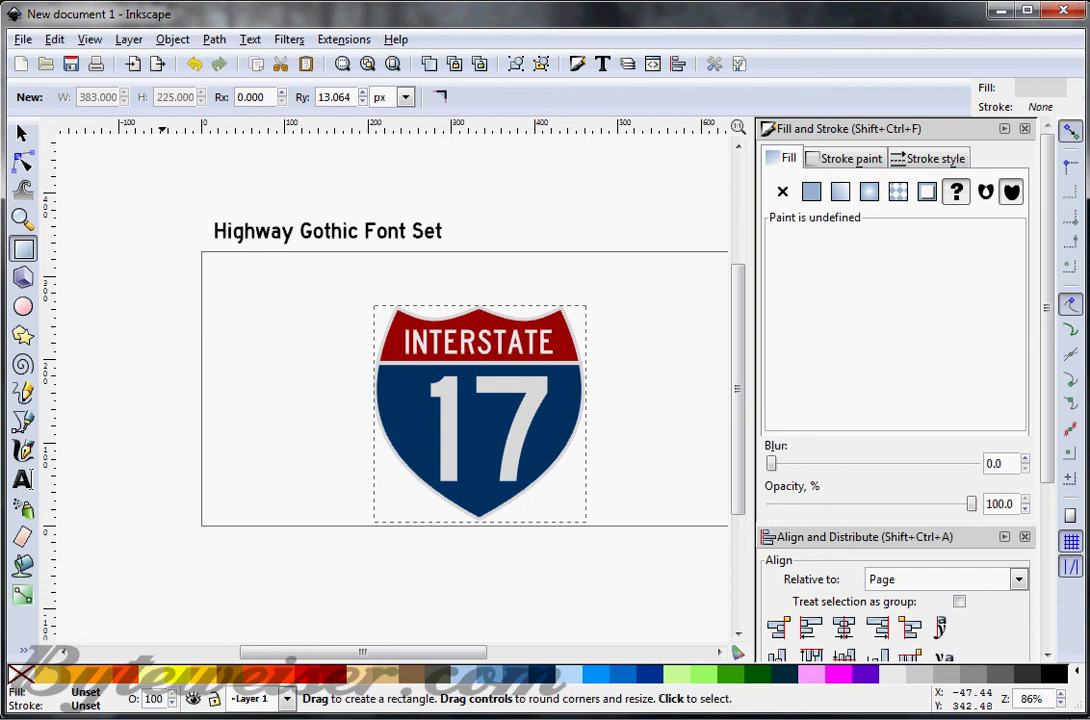
Draw a black background rectangle about 865 × 429 px and place it behind the shield group
drag(159, 239, 884, 599)
click(48, 676)
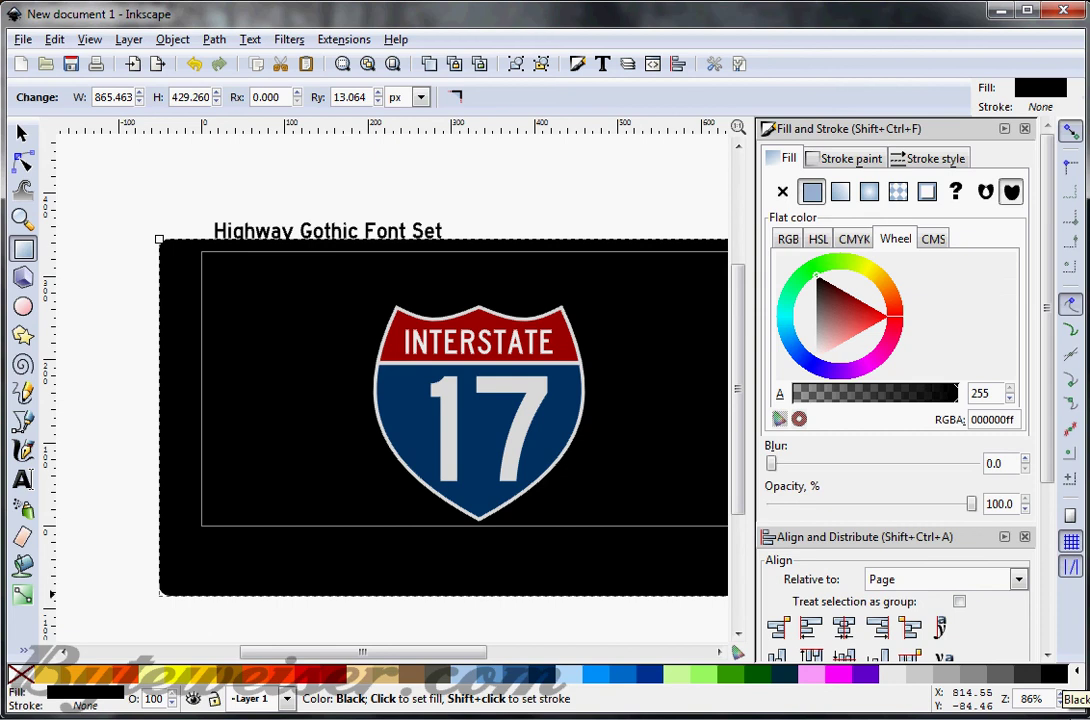
key(s)
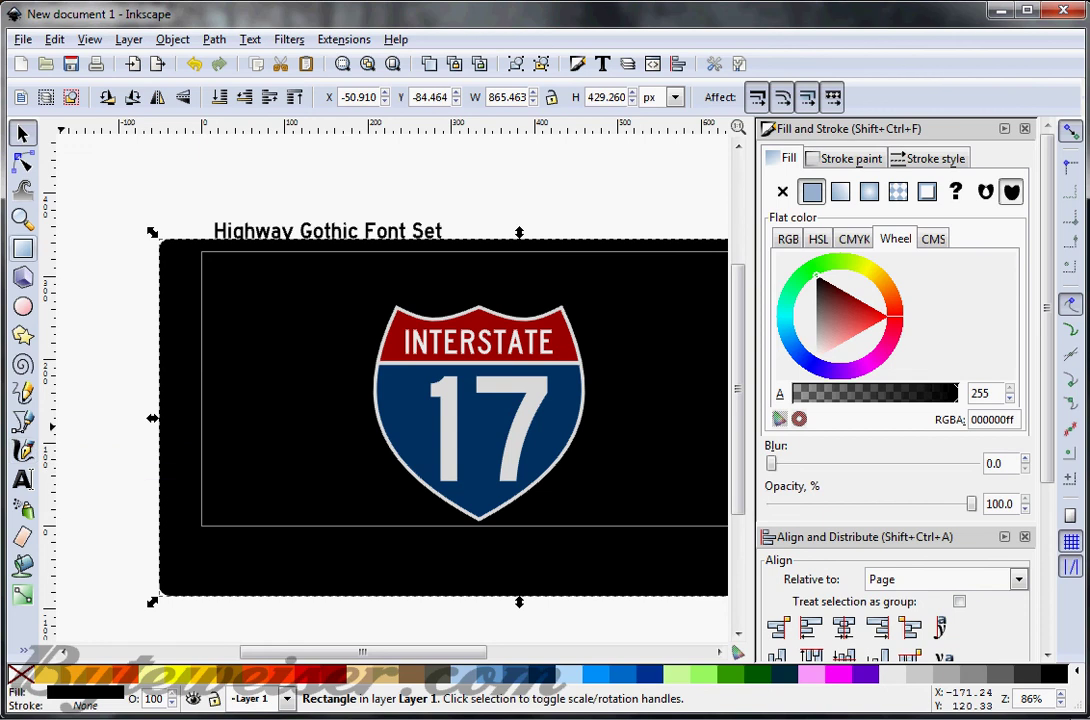
Draw a pink rectangle about 186 px wide beside the shield and reduce its height to about 89 px
key(r)
drag(231, 262, 391, 354)
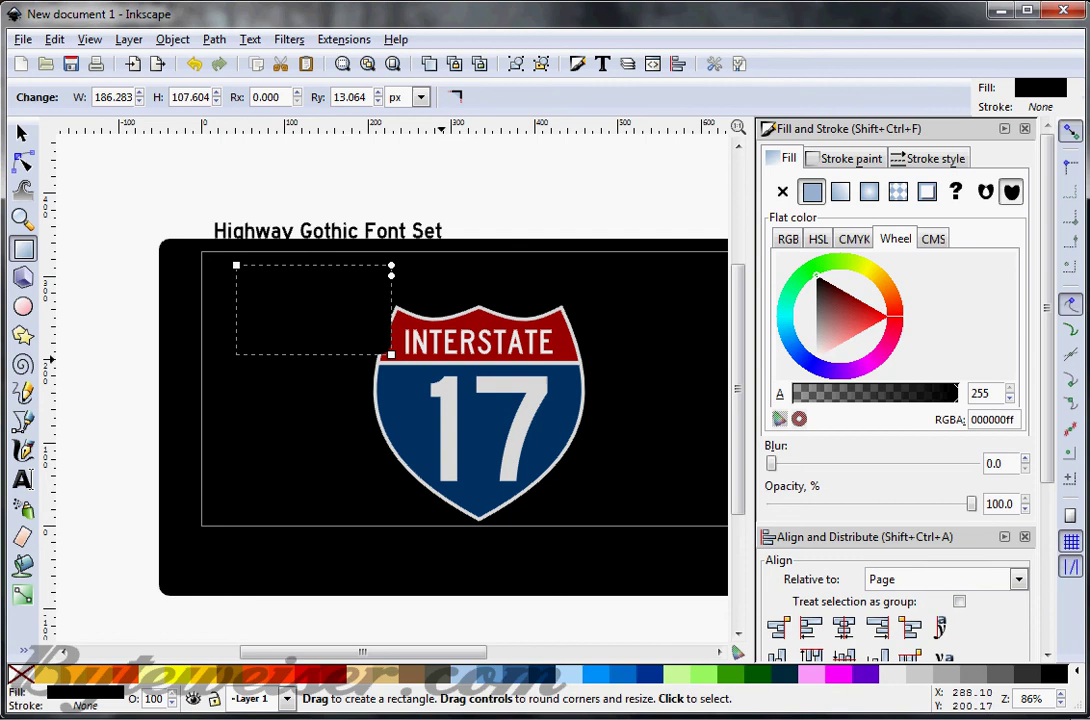
click(815, 676)
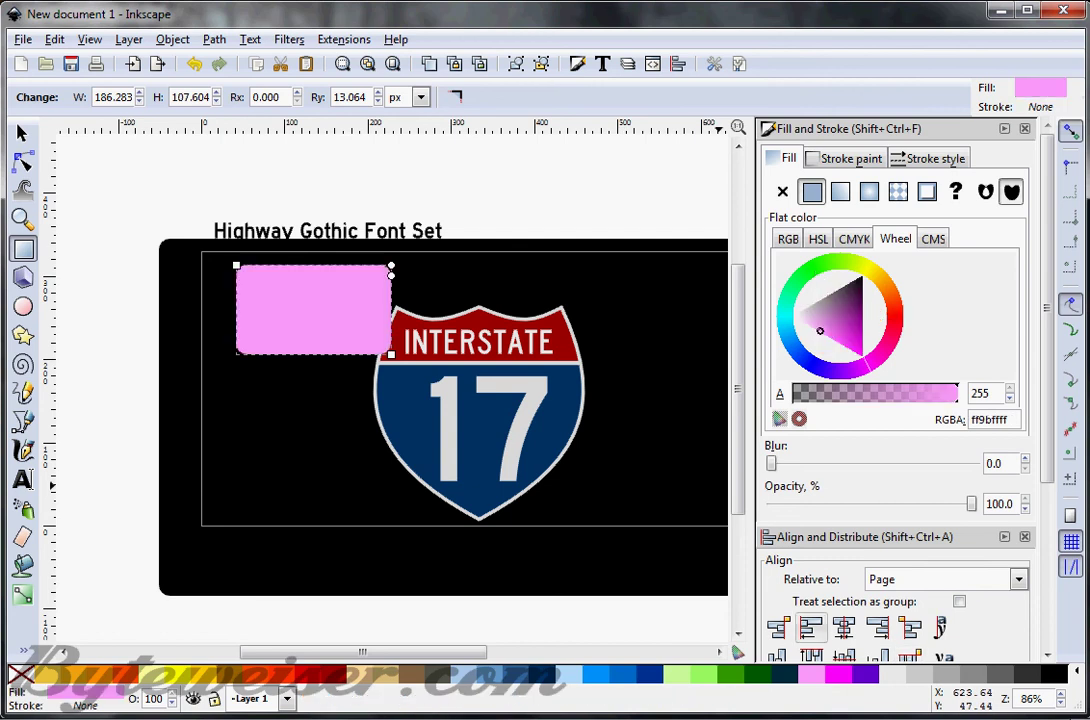
click(22, 133)
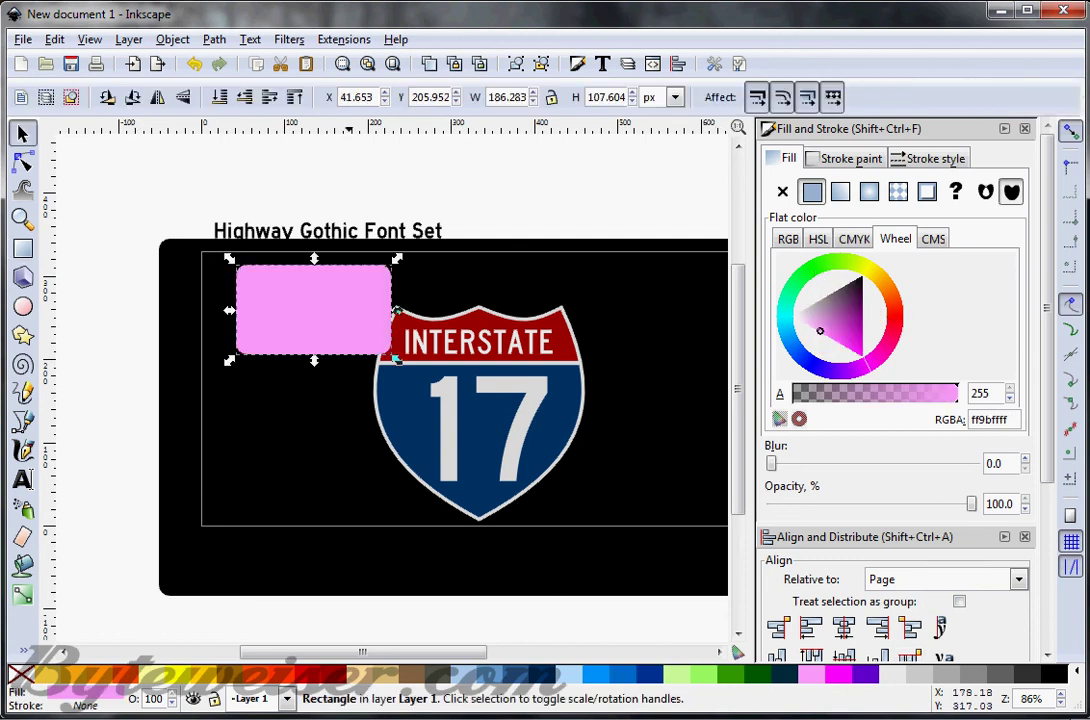
drag(315, 259, 313, 277)
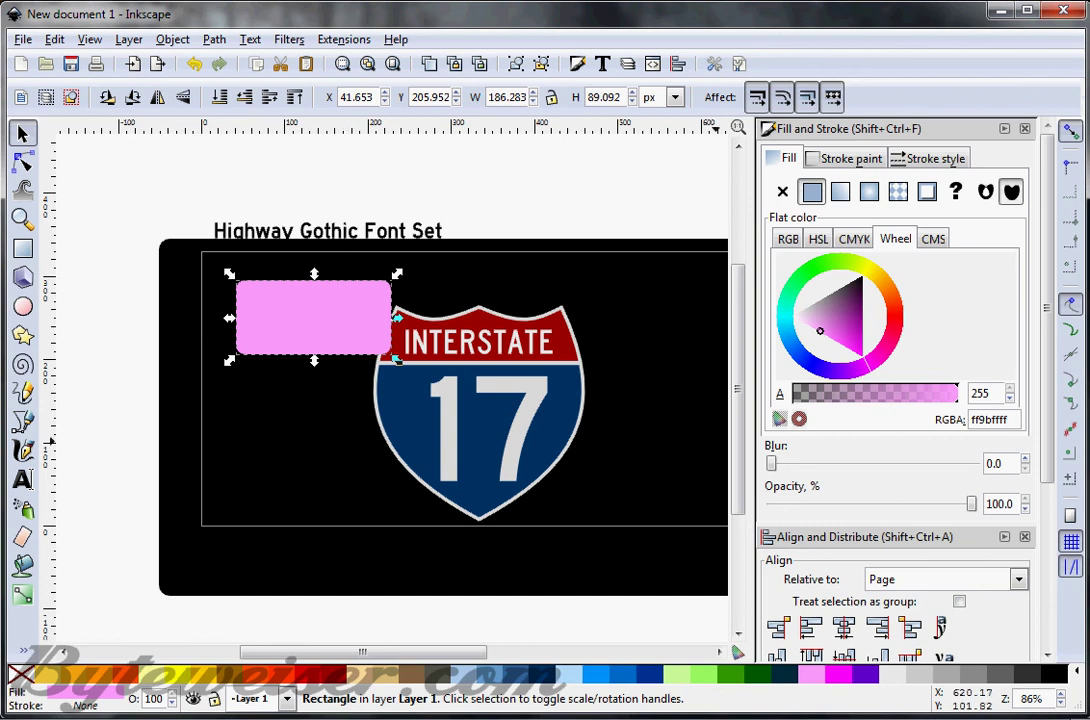
Shrink the shield to about 204 × 208 px and place the pink rectangle above it, scaled to about 123 × 59 px
click(484, 336)
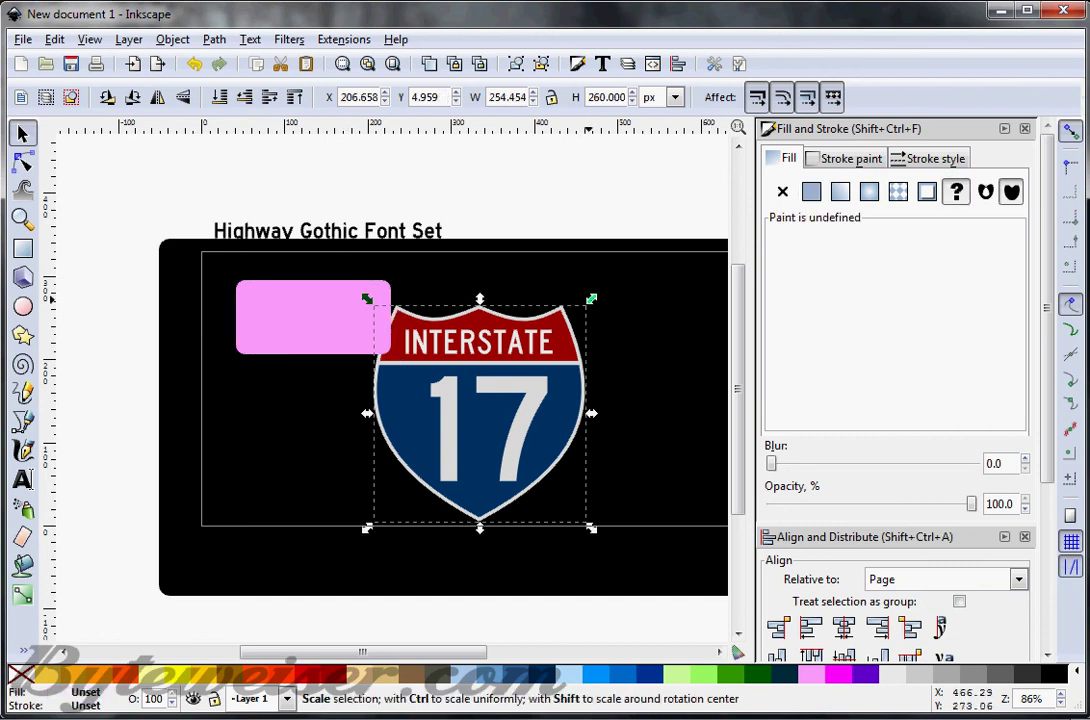
drag(591, 299, 523, 377)
drag(359, 313, 529, 296)
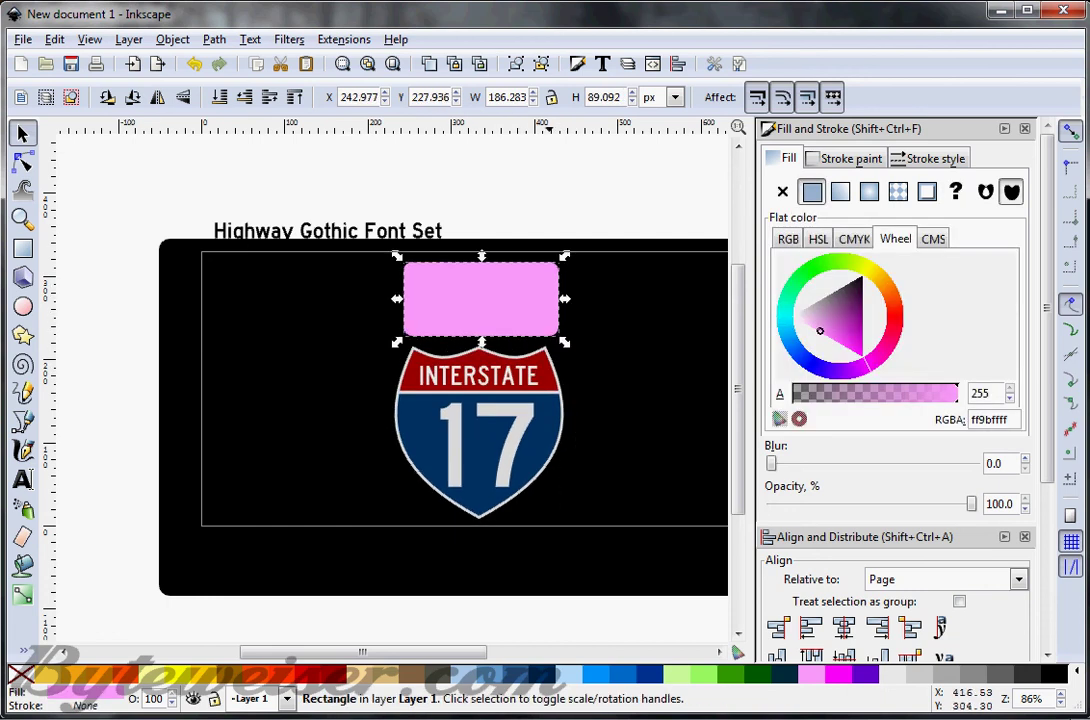
drag(566, 258, 506, 299)
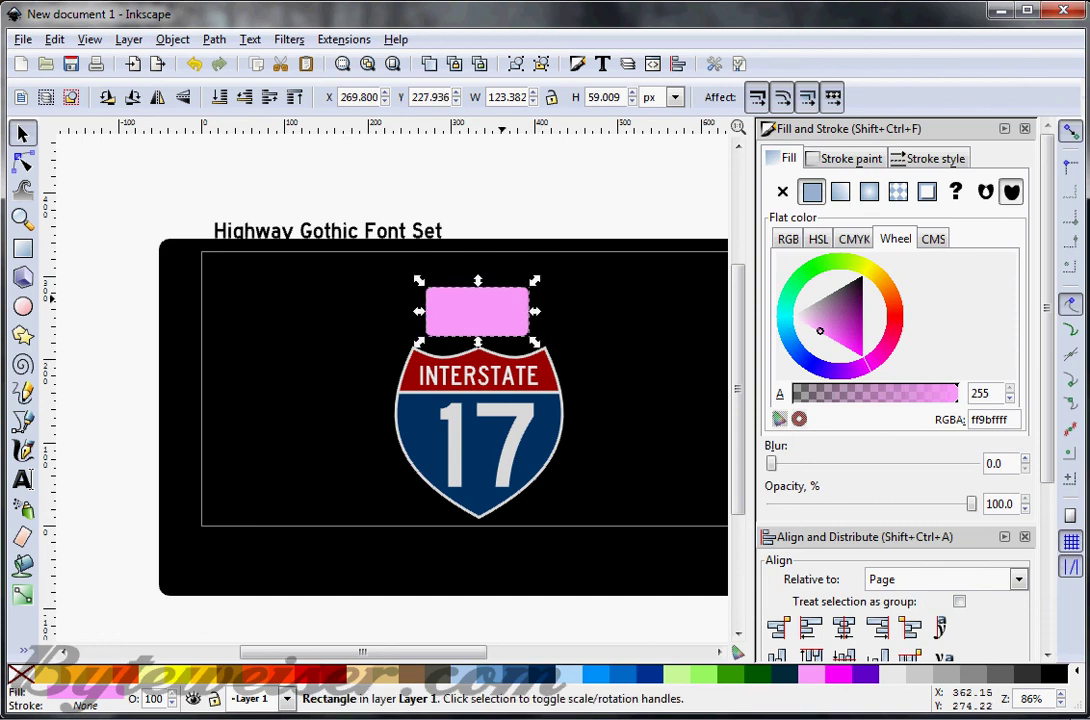
Center the shield group and the pink rectangle horizontally on the page
click(520, 455)
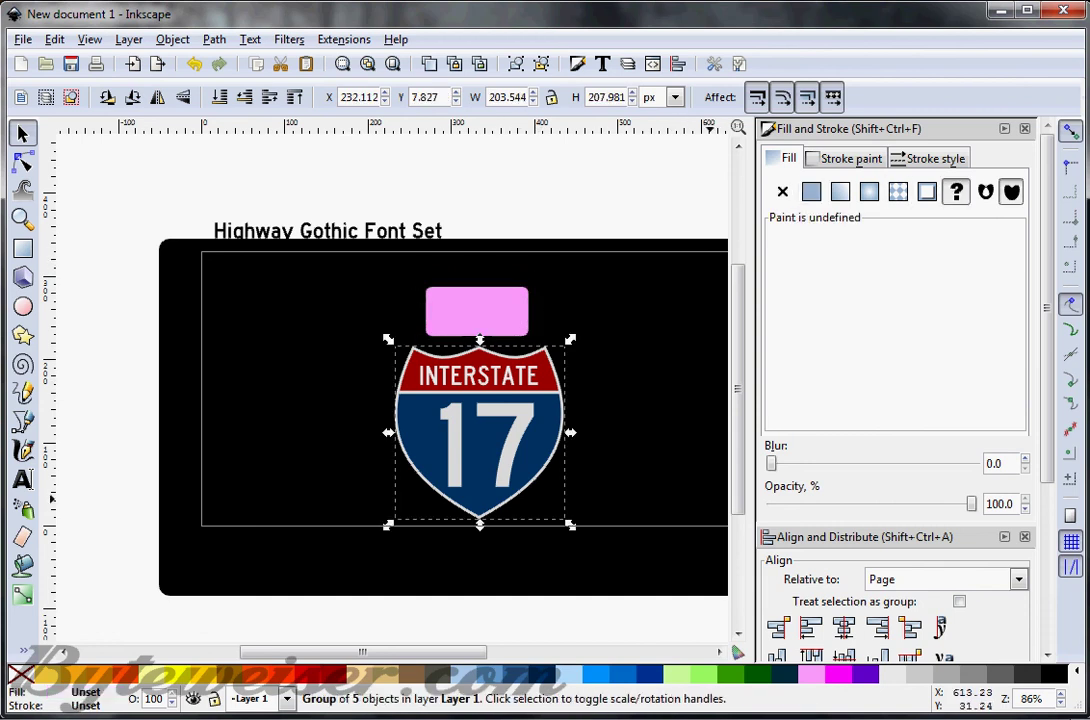
click(844, 628)
click(502, 313)
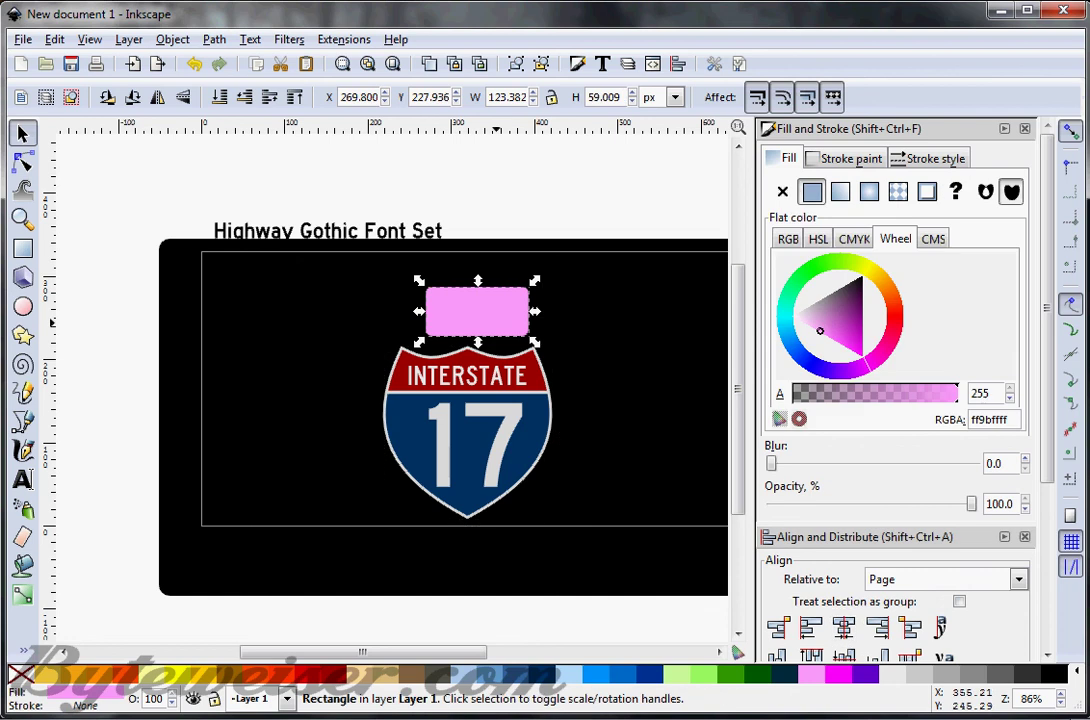
click(844, 628)
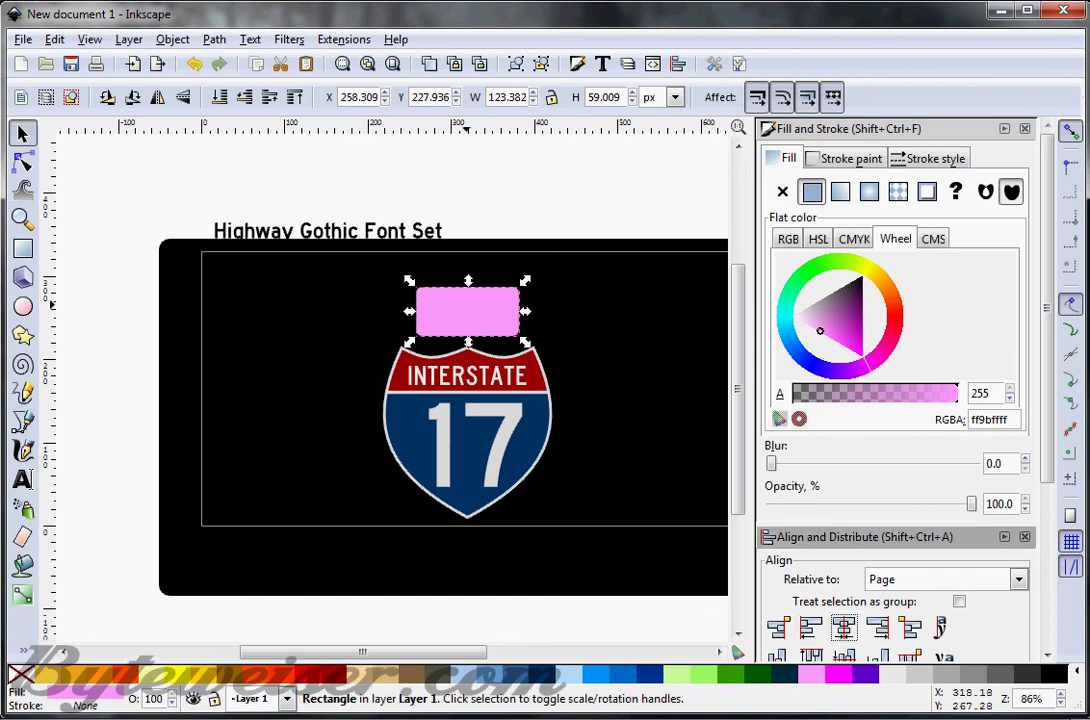
Recolor the pink rectangle by sampling the light gray of the 17, dddddd
click(466, 304)
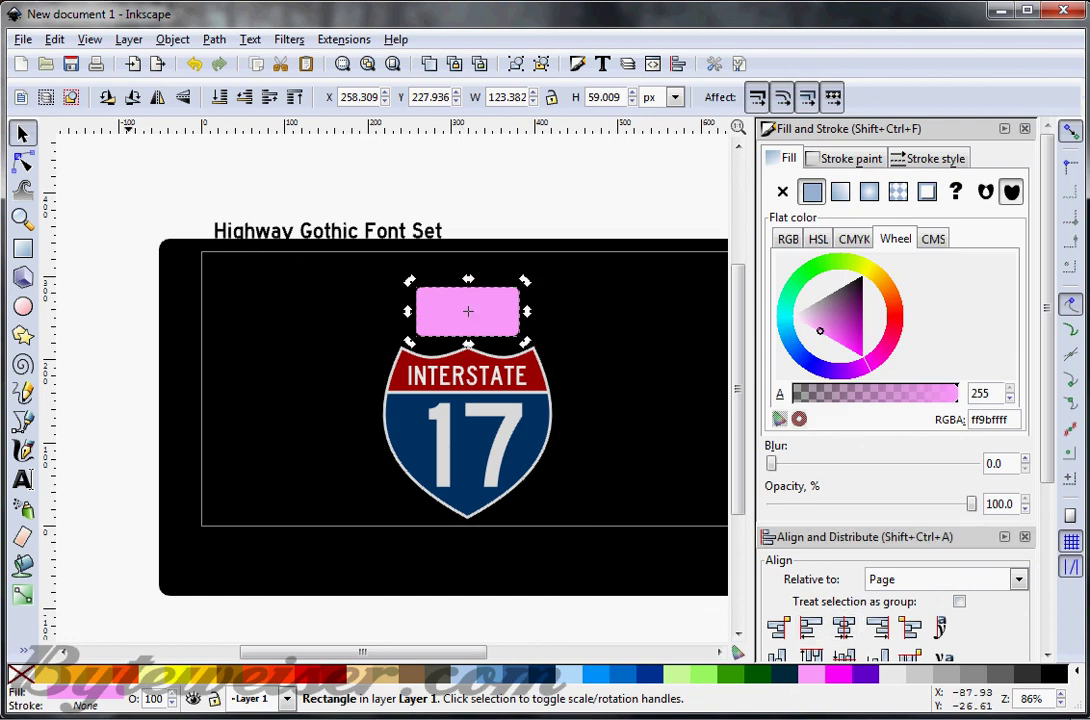
click(24, 650)
click(85, 650)
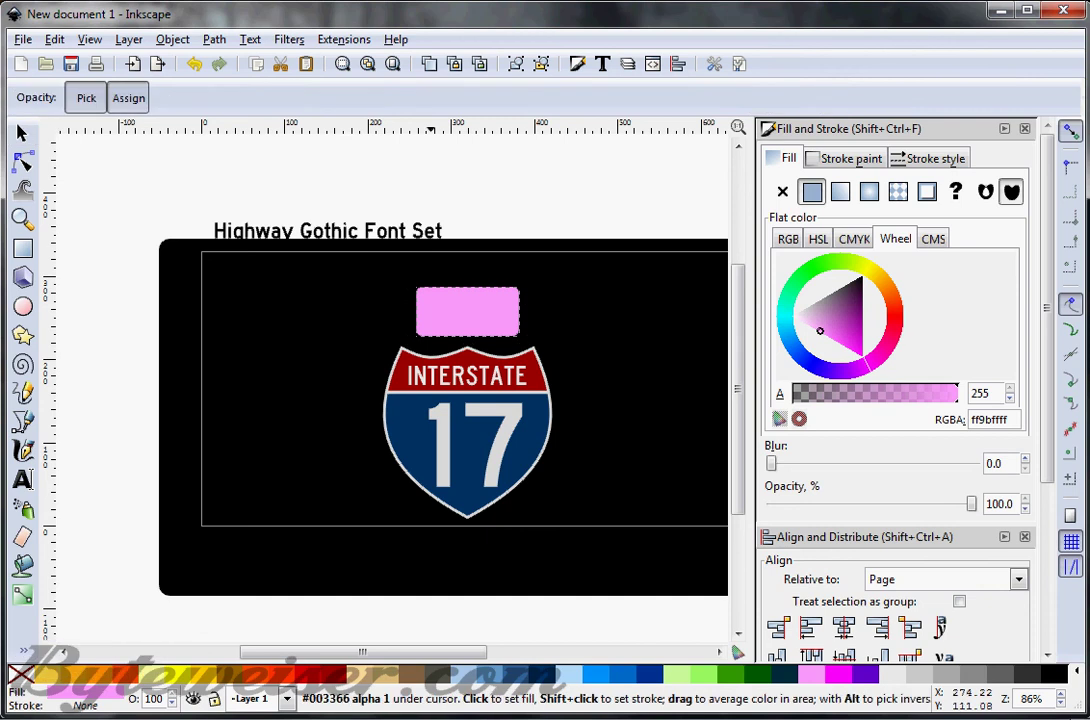
click(446, 434)
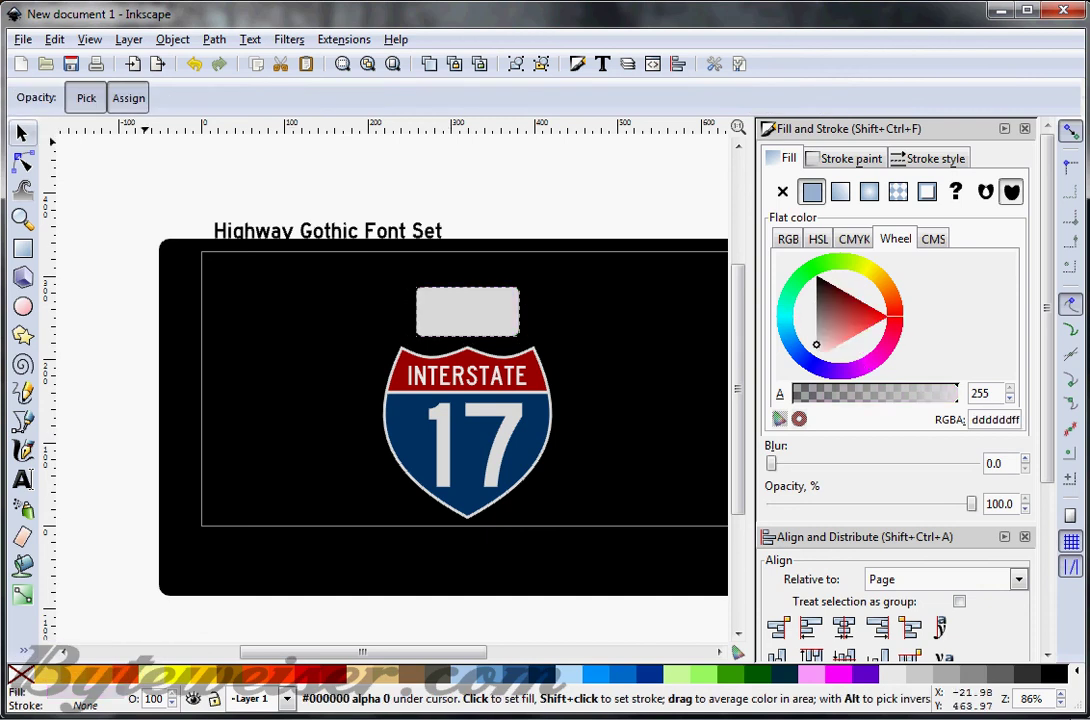
click(22, 133)
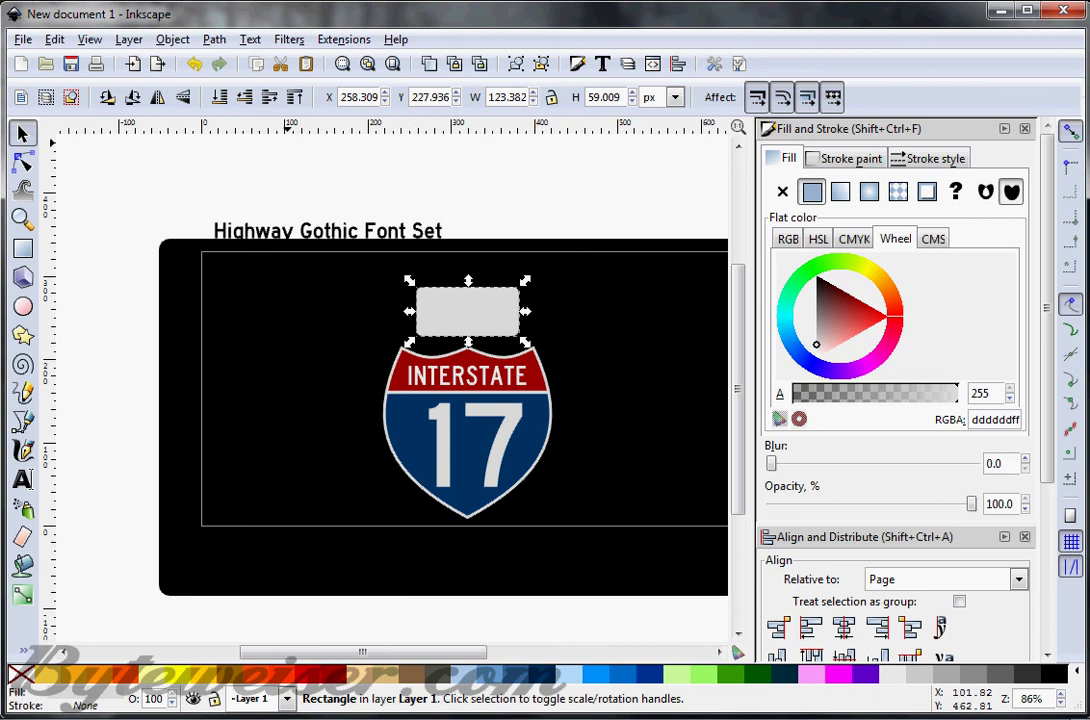
Convert the gray rectangle to a path and fill a duplicate of it with Environmental Blue Shadow, 003366
click(214, 39)
click(262, 63)
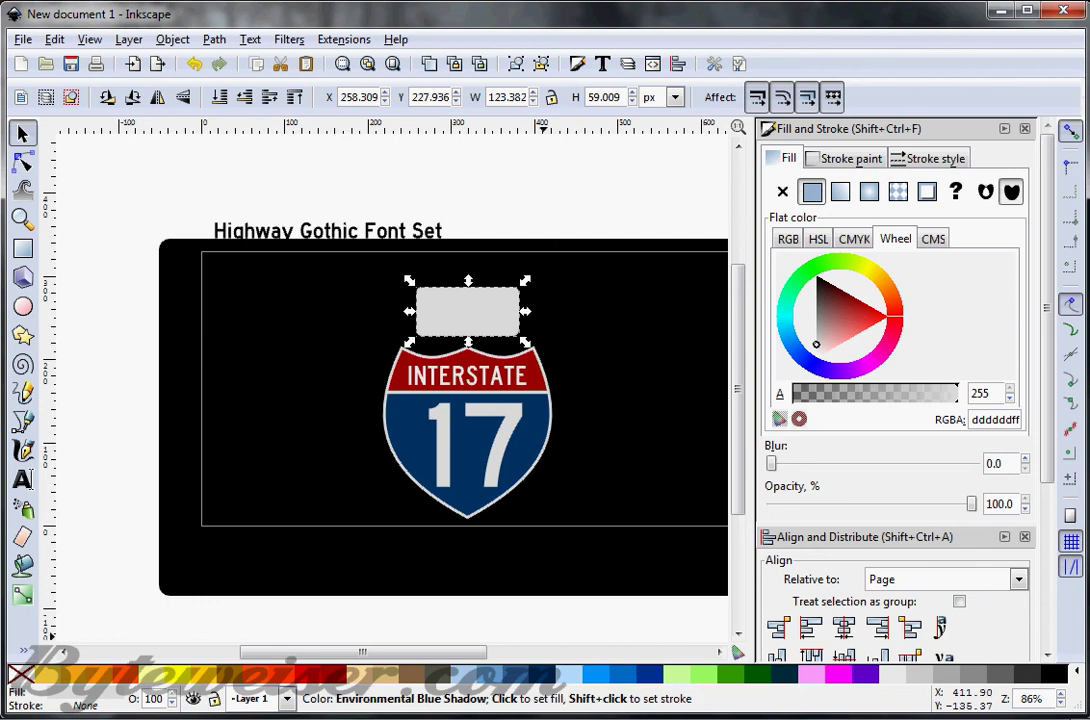
click(545, 674)
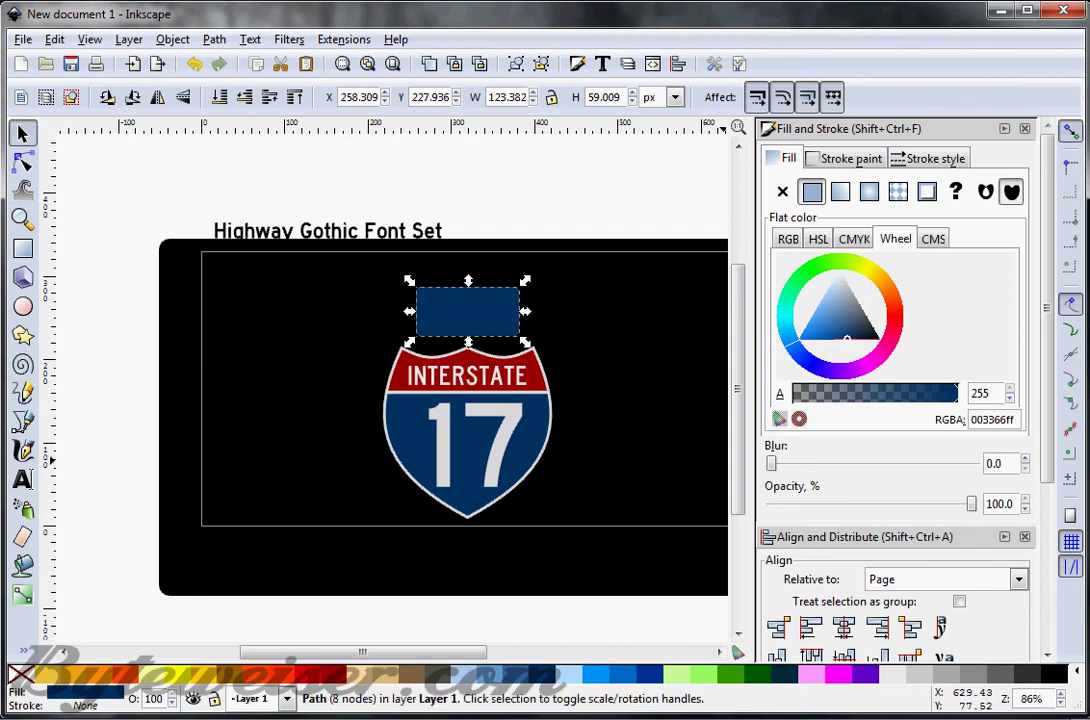
click(1081, 673)
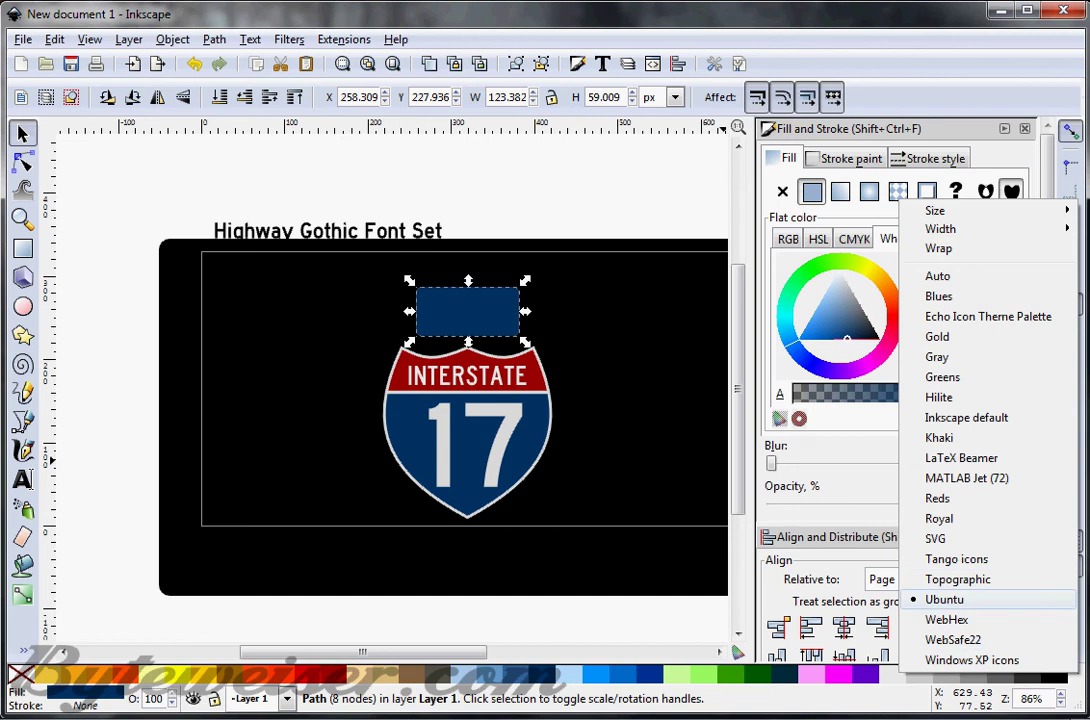
click(945, 600)
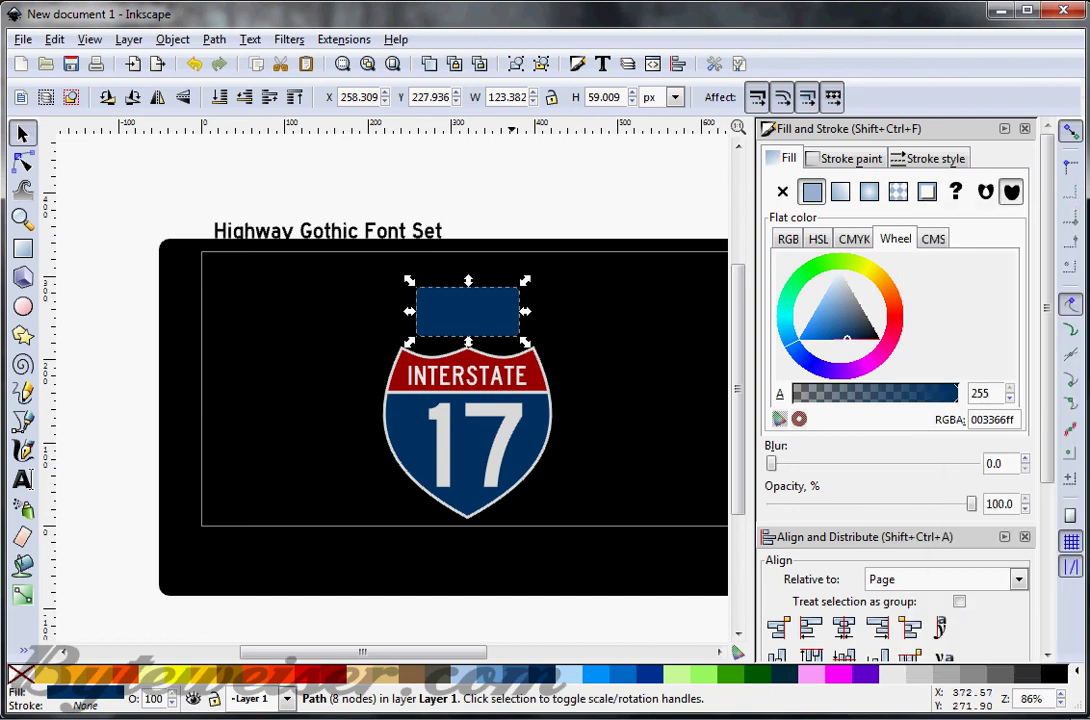
Turn the dark blue copy into a dynamic offset and inset it slightly within the gray rectangle
click(173, 40)
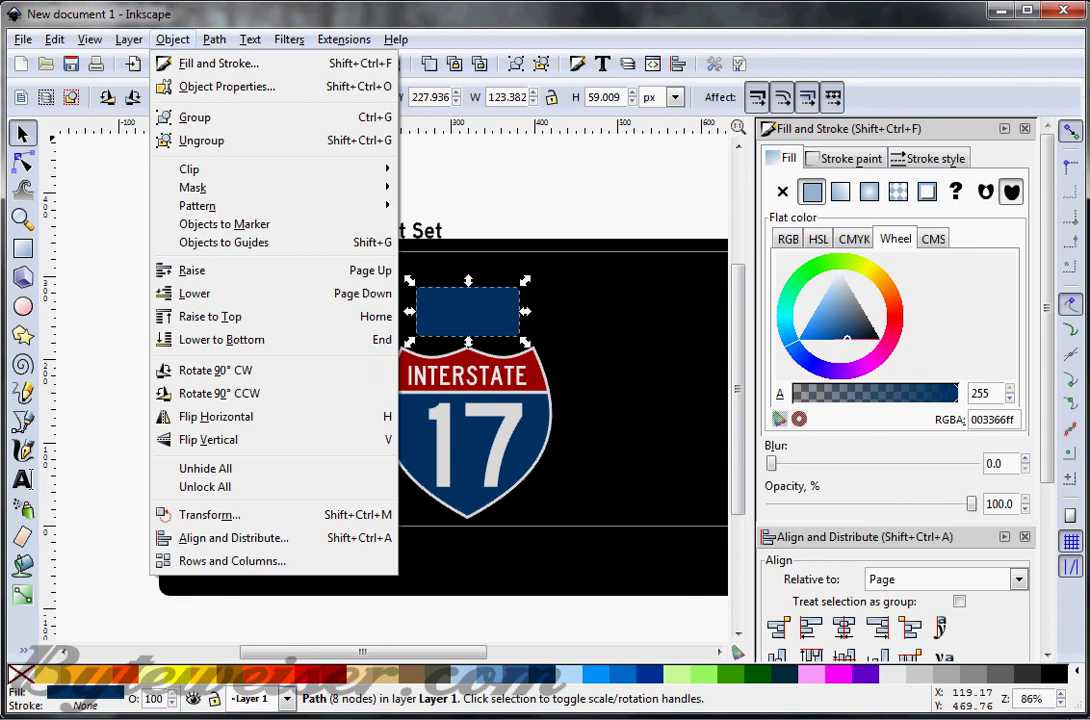
mouse_move(213, 40)
key(Down)
key(Return)
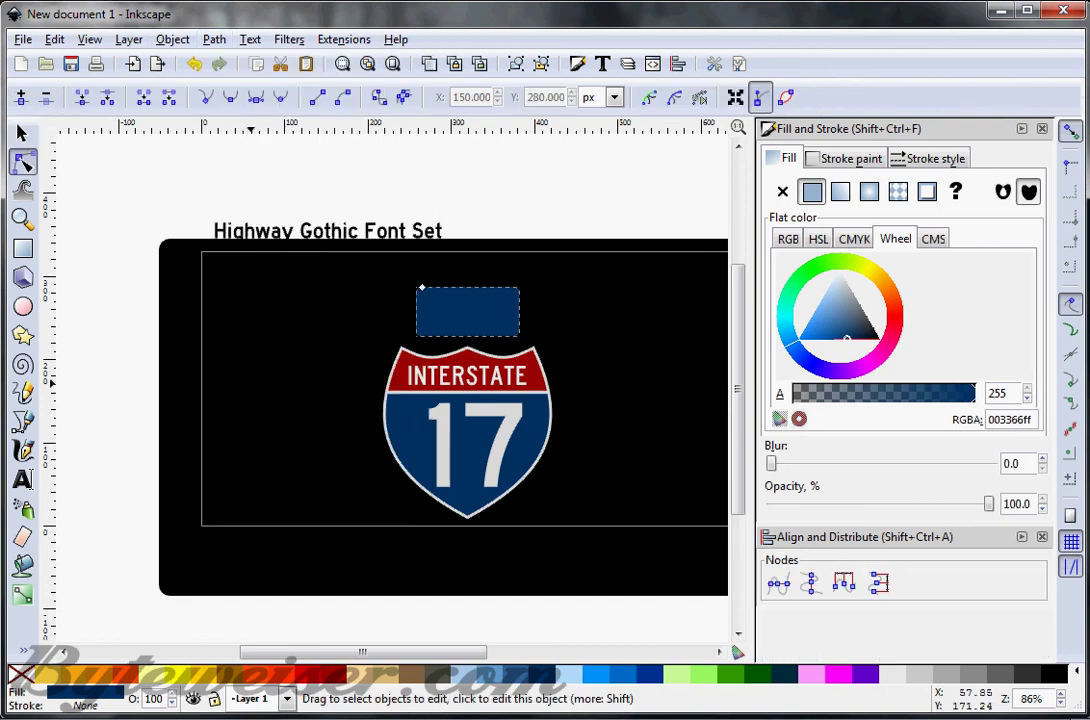
drag(425, 287, 421, 289)
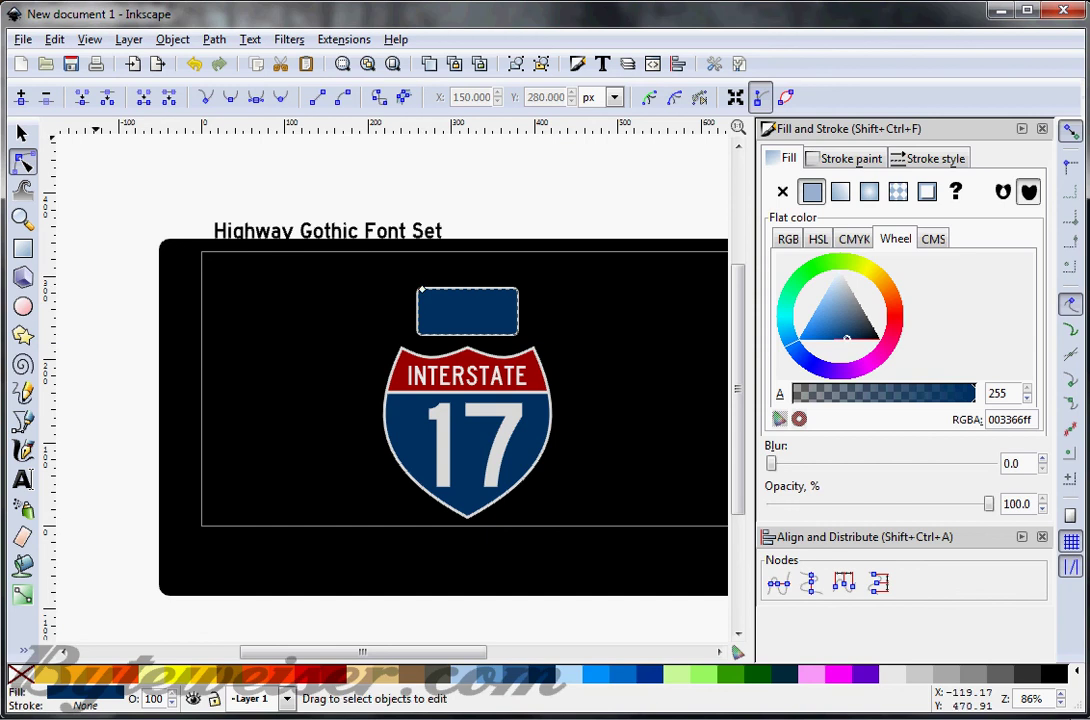
Convert the inset dark blue plate from a dynamic offset to a path and deselect it
click(22, 133)
click(214, 40)
click(262, 63)
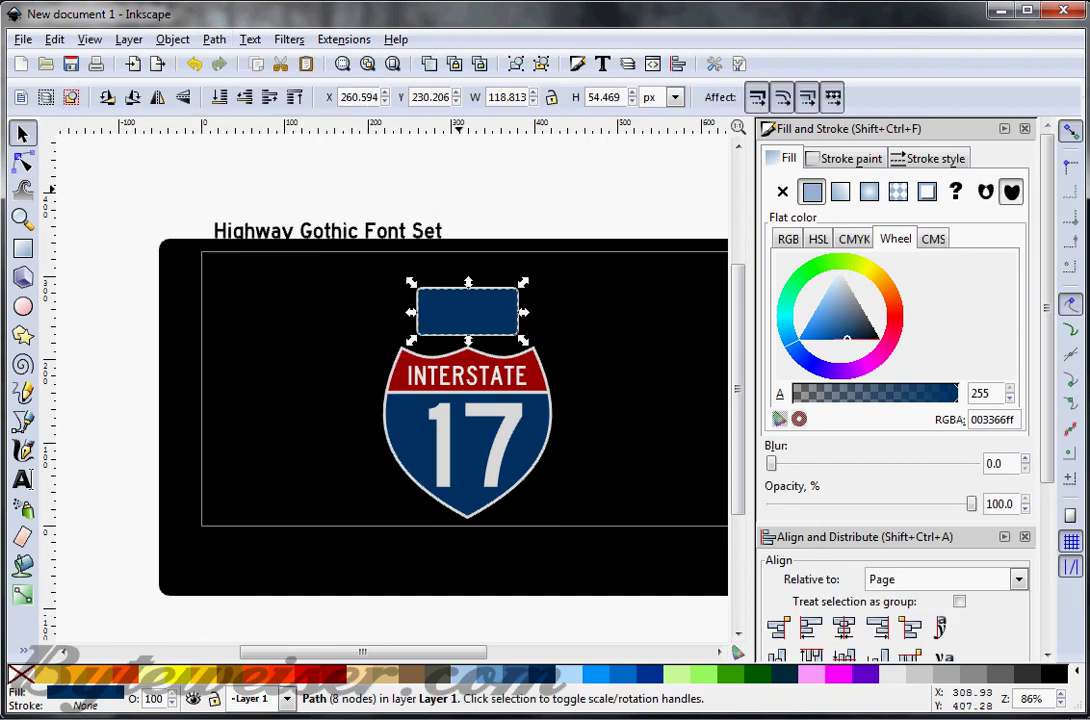
click(552, 213)
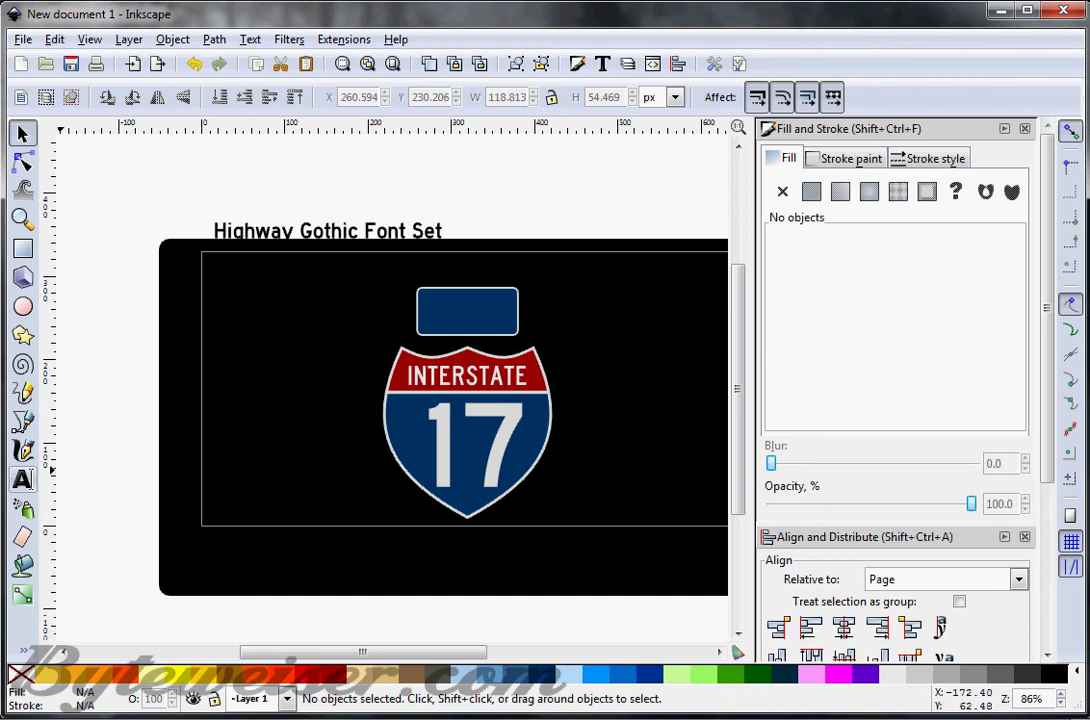
Add the text North in Highway Gothic at 28 px and place it on the blue plate above the shield
click(22, 479)
click(183, 300)
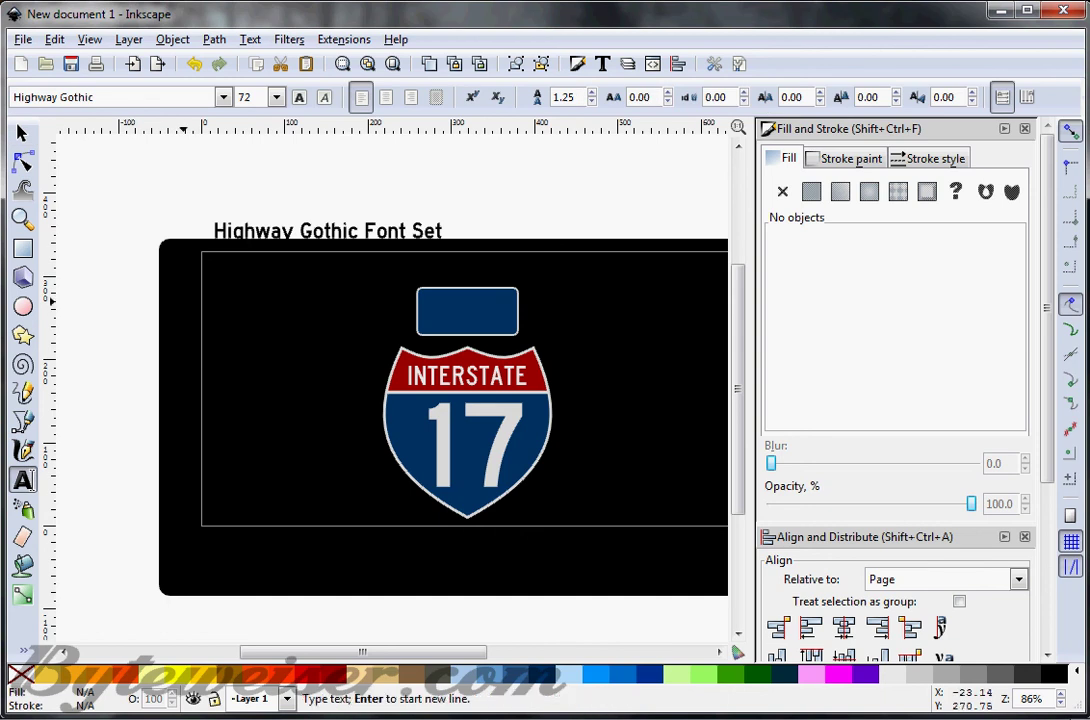
text(Nort)
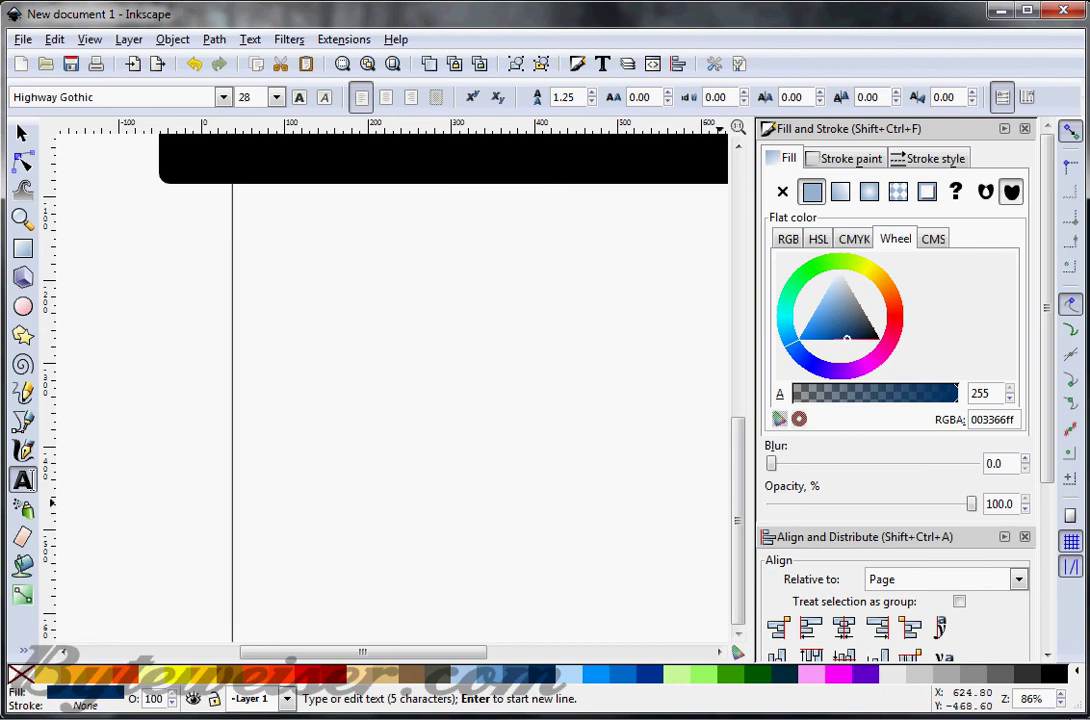
click(1061, 704)
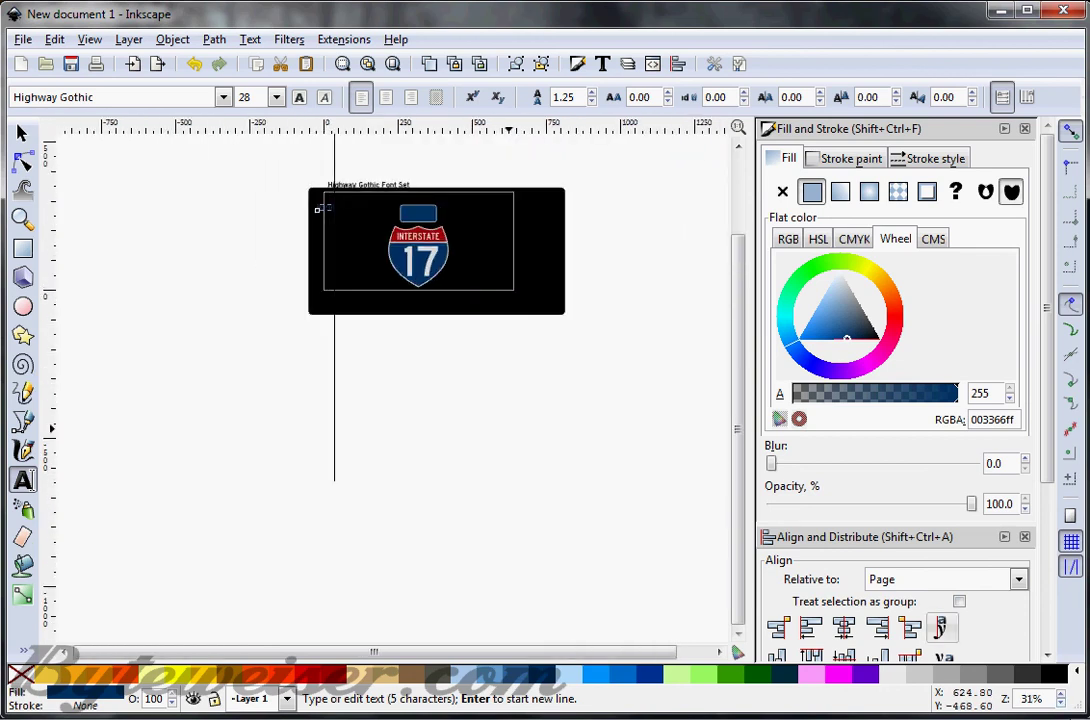
click(22, 133)
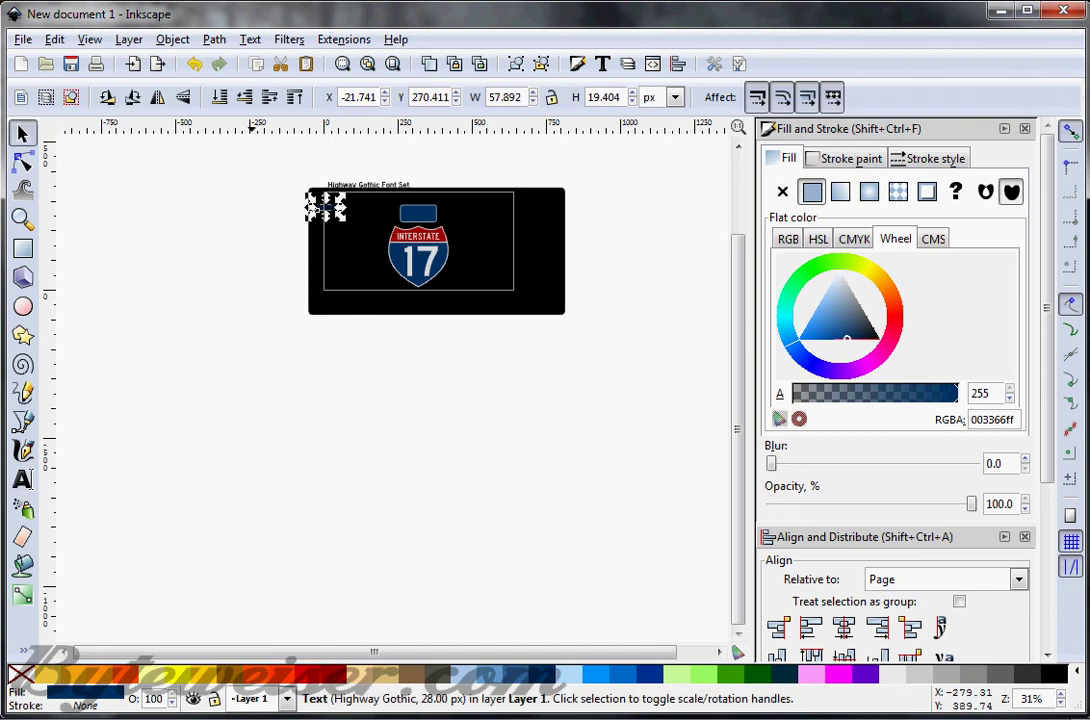
drag(335, 209, 428, 214)
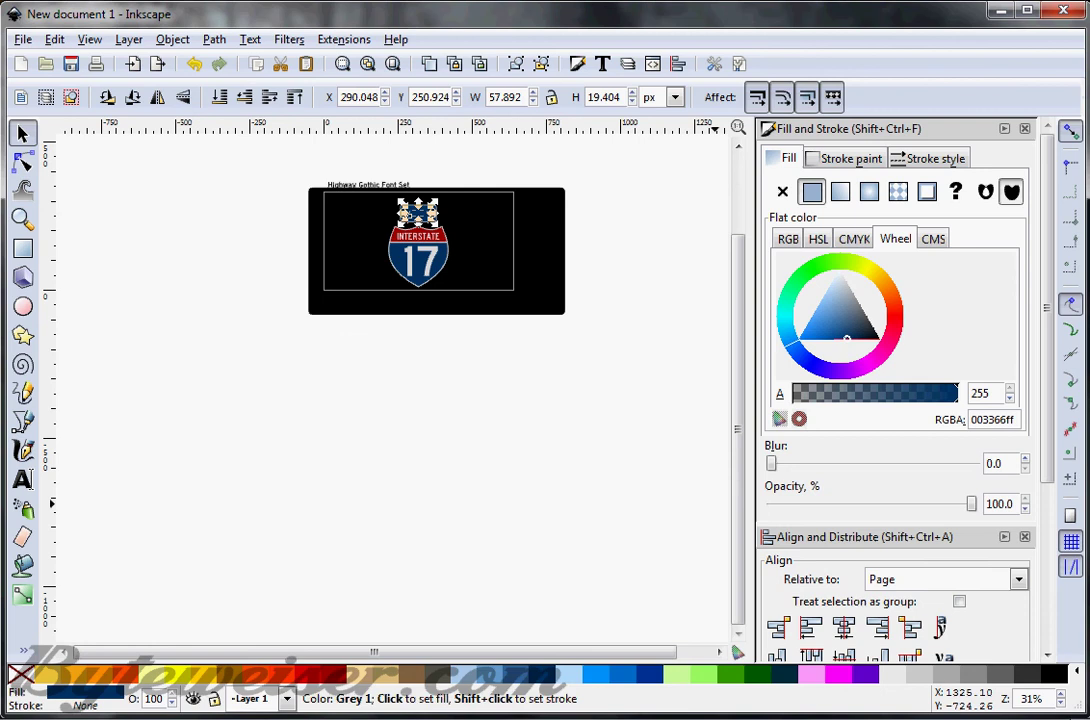
Recolor the North text by sampling the light gray of the 17, dddddd
click(24, 650)
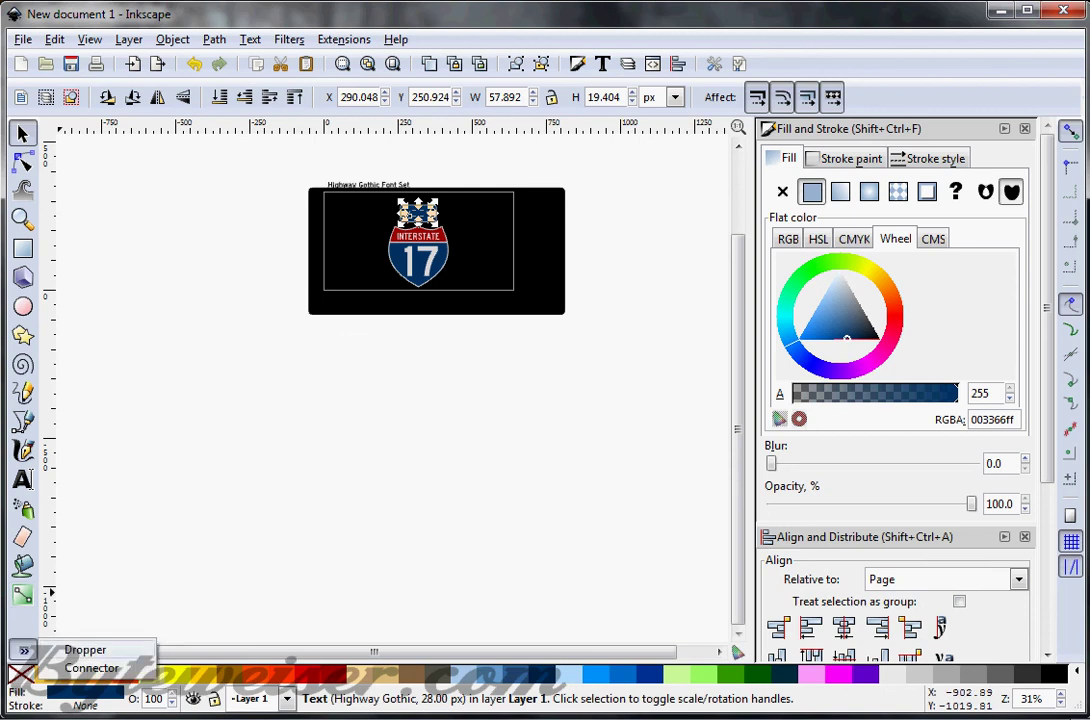
click(85, 650)
click(416, 213)
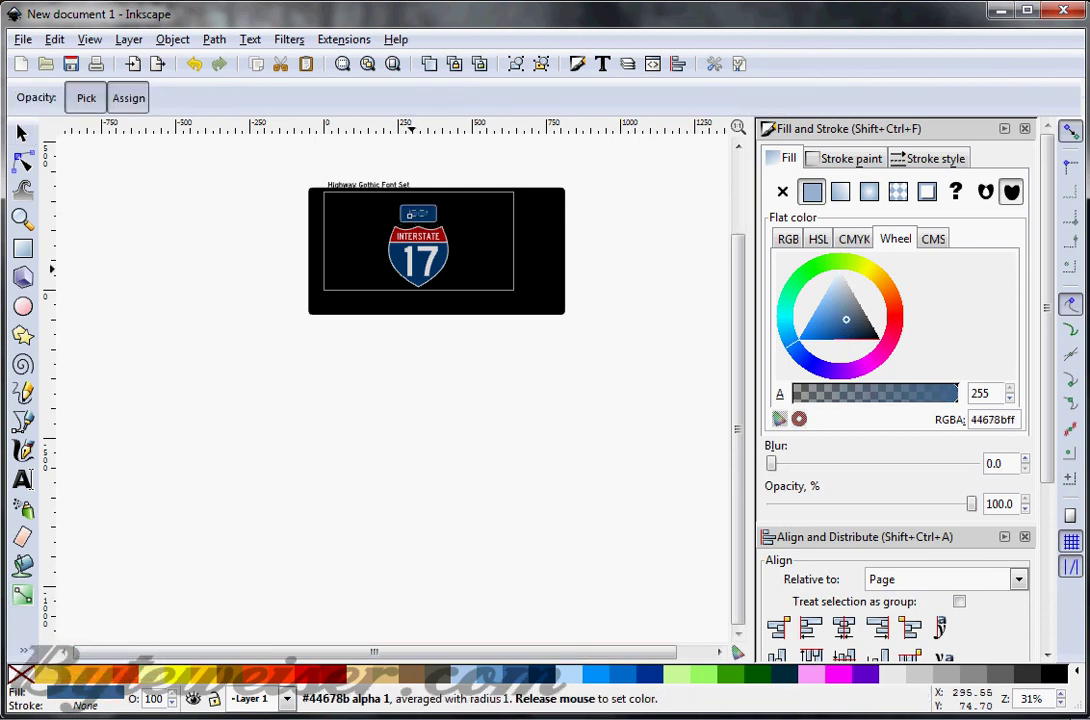
click(1061, 694)
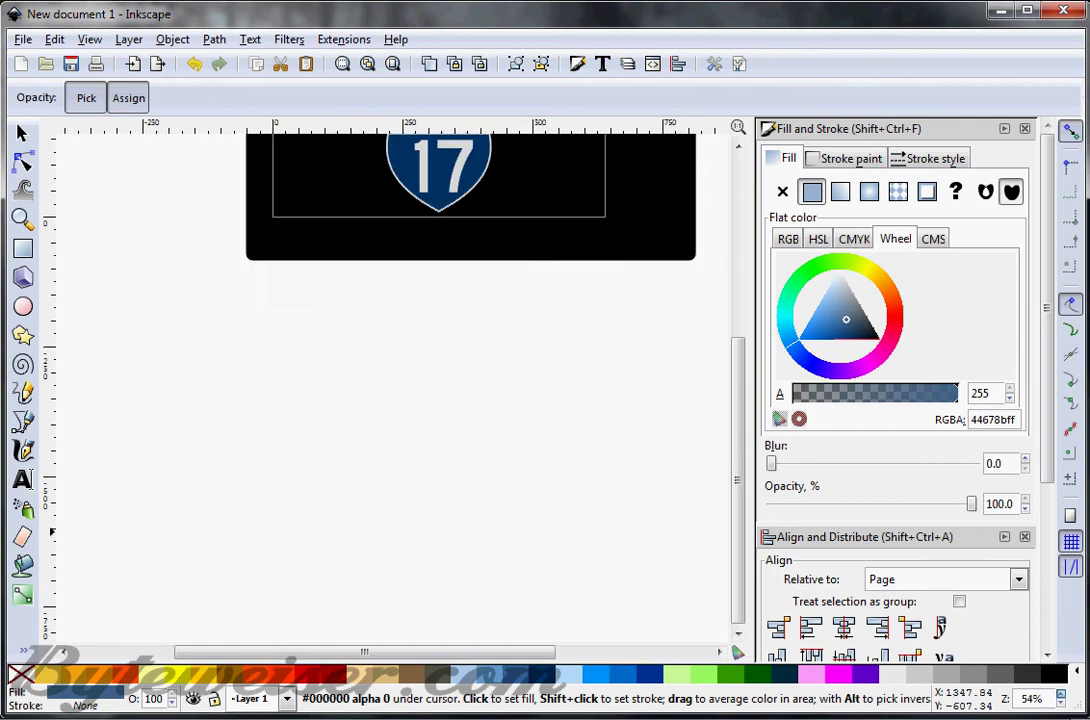
click(1061, 694)
scroll(666, 551, up, 9)
scroll(390, 390, up, 2)
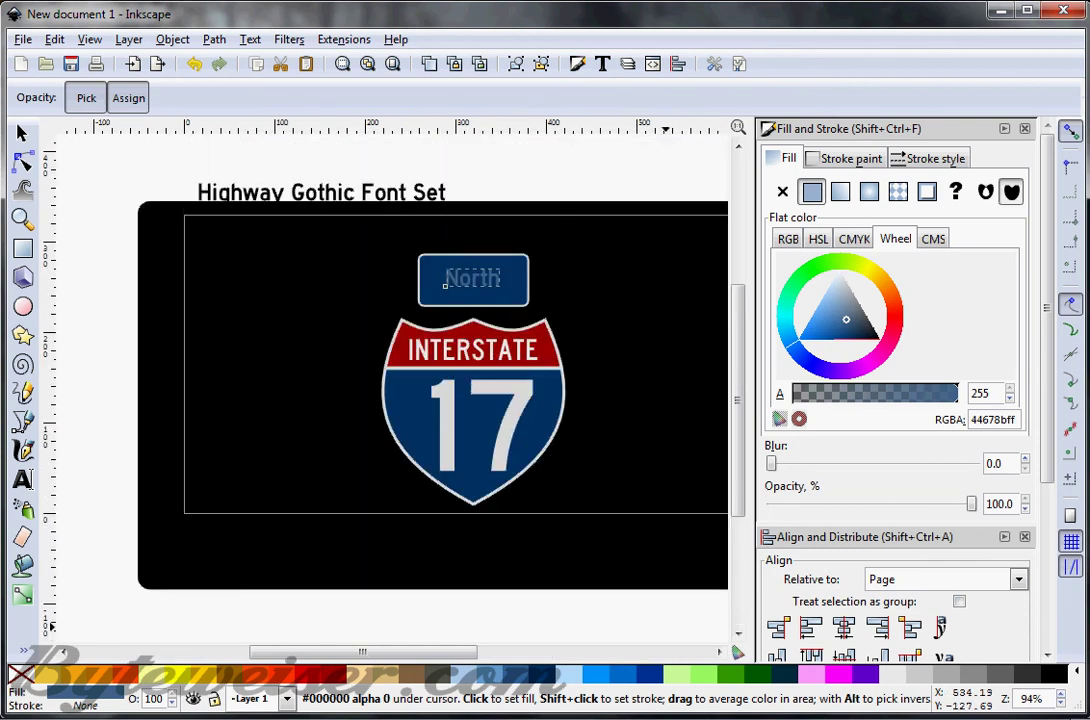
key(plus)
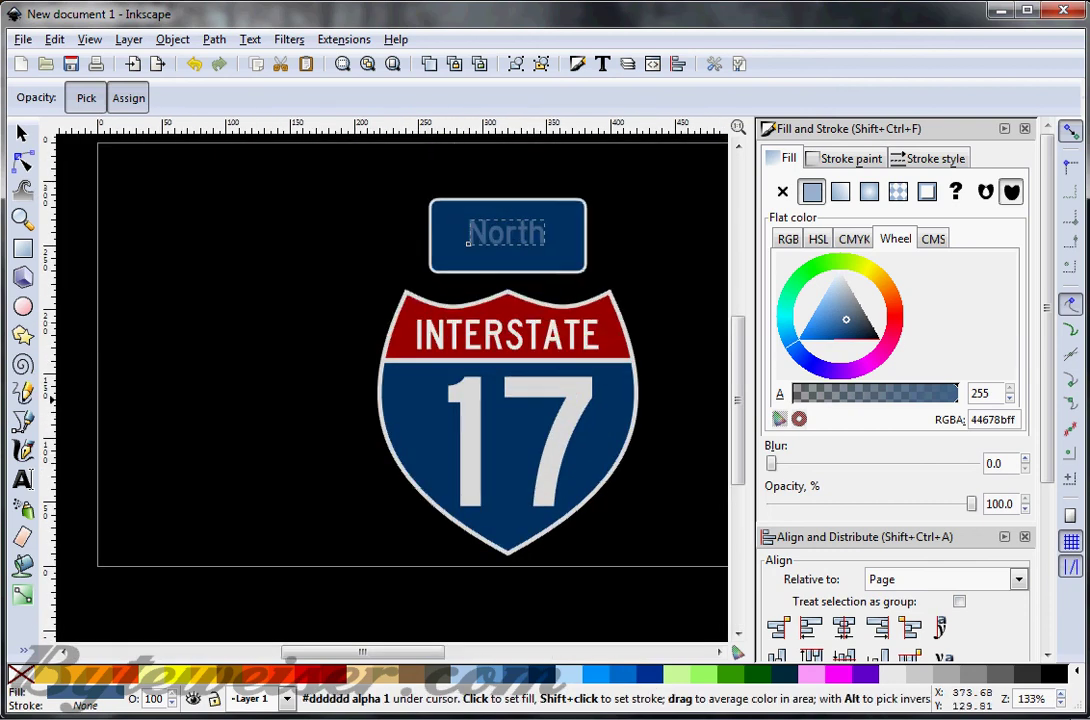
click(474, 415)
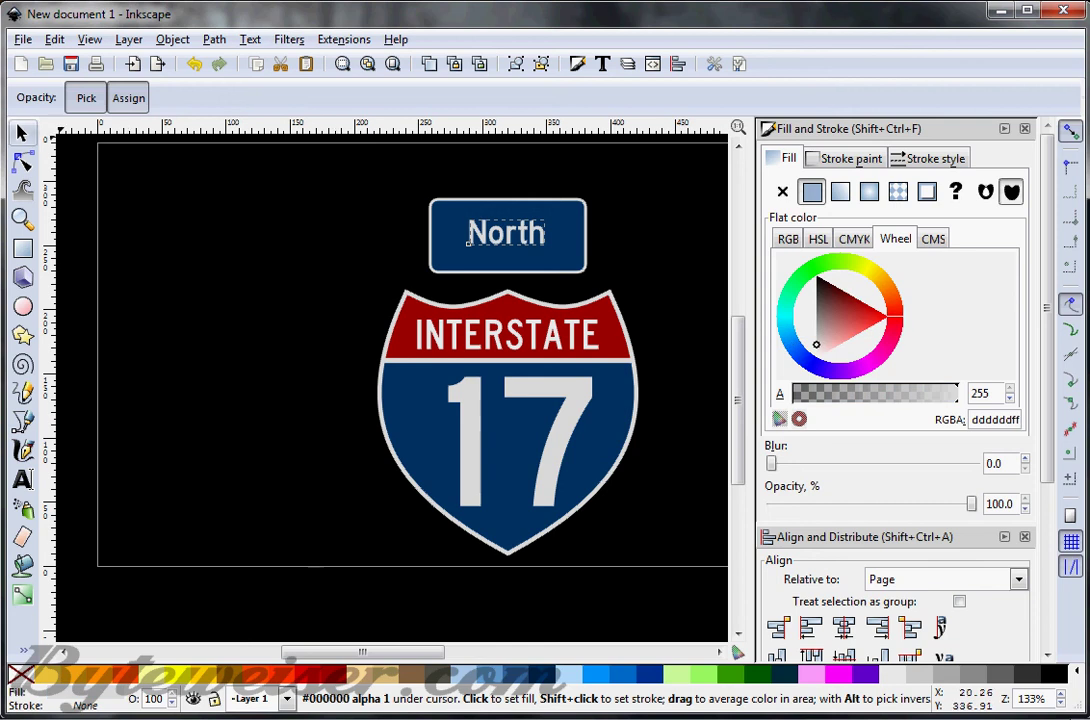
Enlarge the North text to about 97 by 32 px and center it horizontally on the page
click(22, 133)
mouse_move(467, 243)
mouse_down()
mouse_move(441, 252)
mouse_move(447, 244)
mouse_up()
click(843, 627)
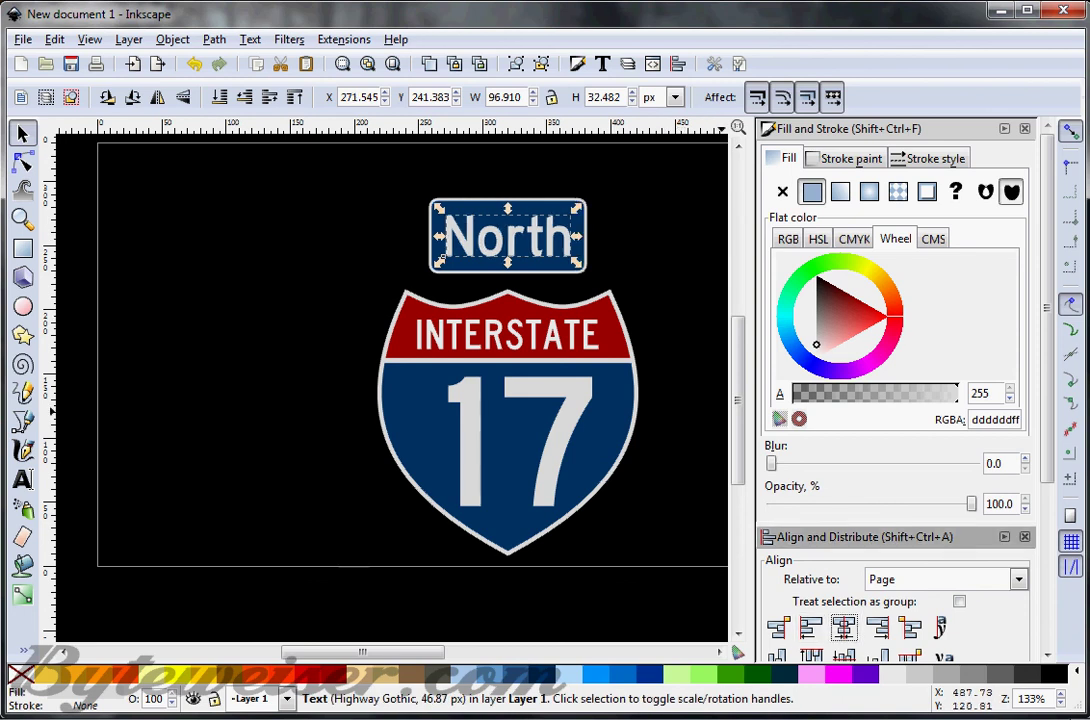
Group the North text, its plate and the Interstate 17 shield together
scroll(1034, 700, down, 4)
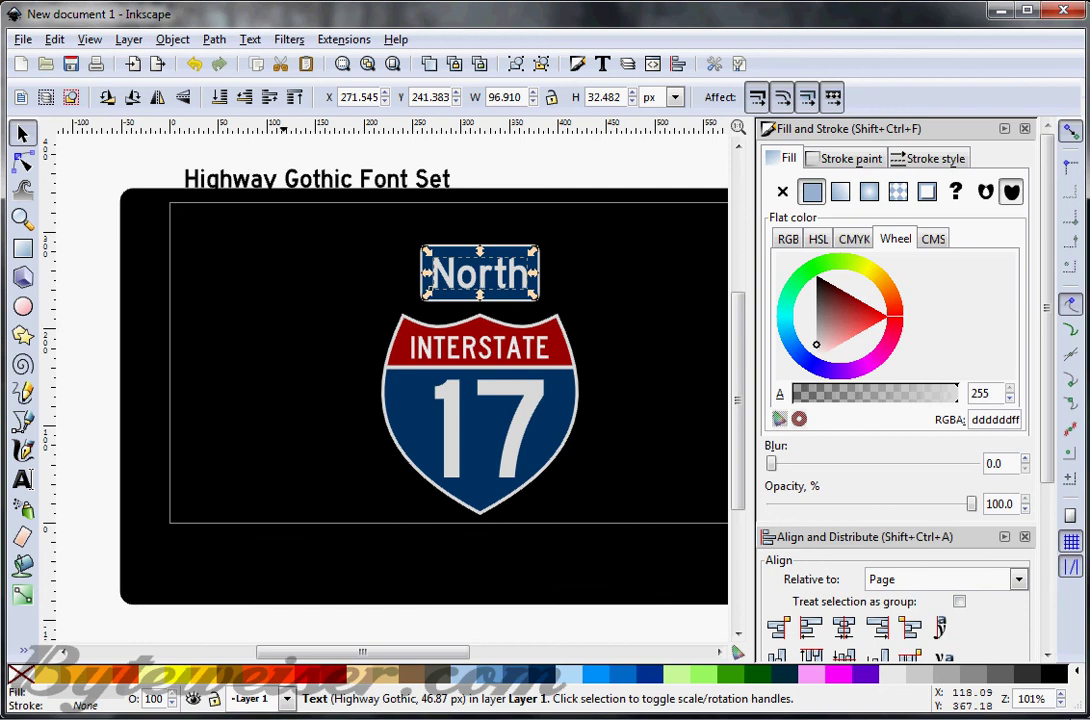
drag(277, 145, 670, 589)
key(ctrl+g)
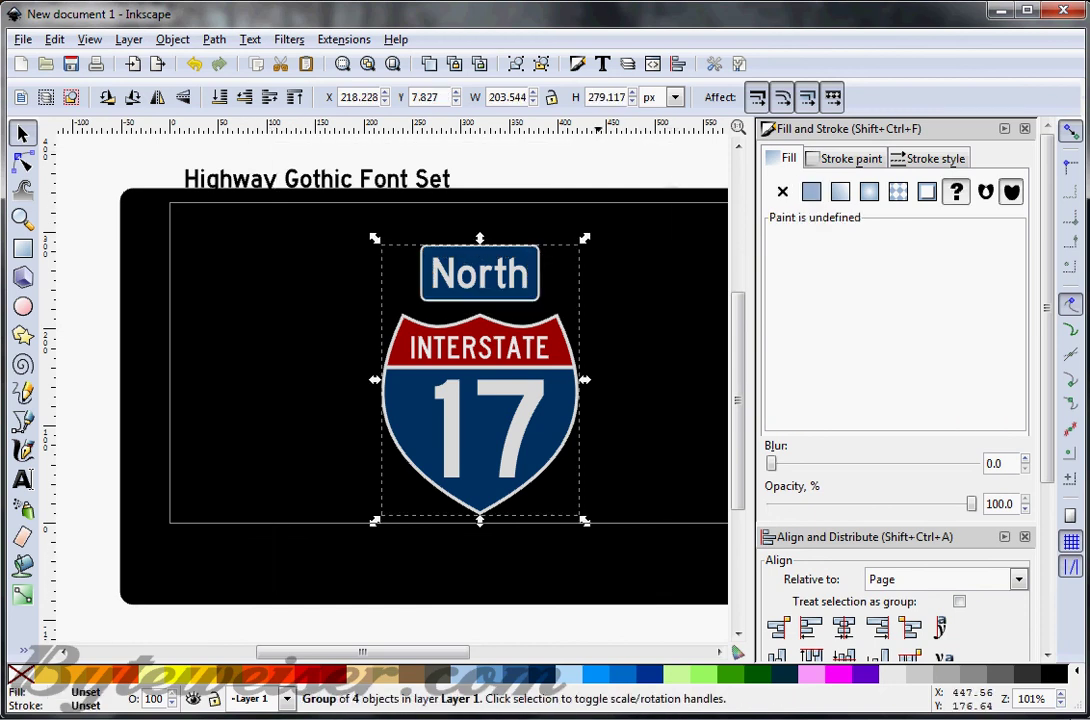
Scale the whole sign group up to about 227 by 311 px and center it horizontally and vertically on the page
drag(519, 332, 539, 314)
key(ctrl+z)
drag(584, 238, 604, 211)
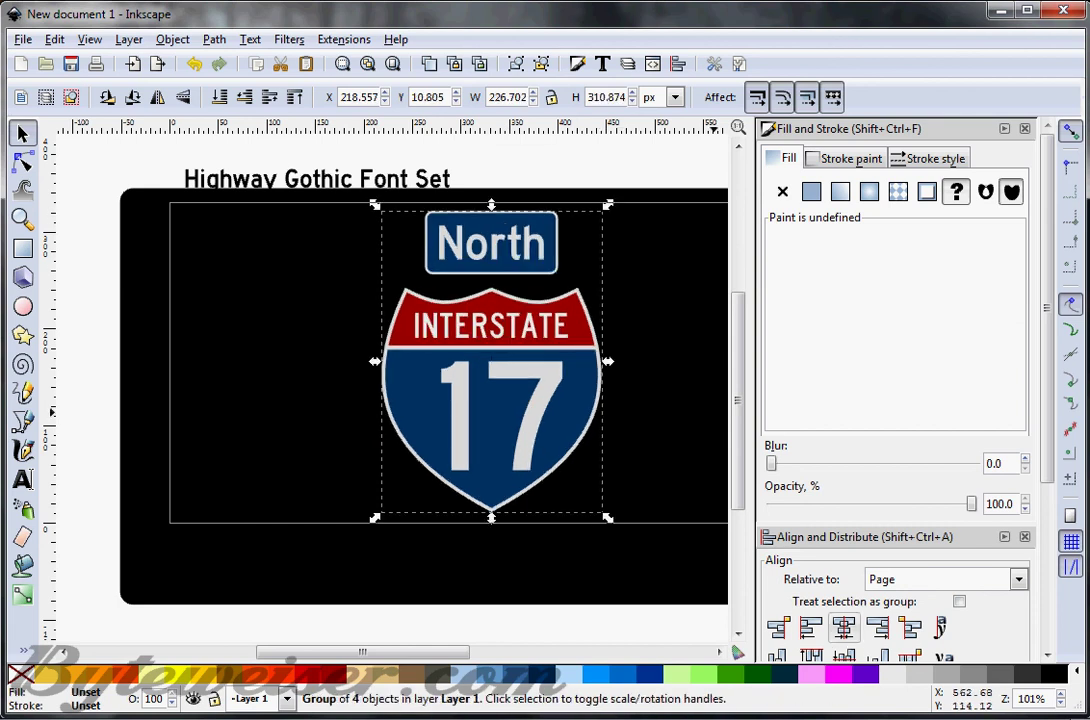
click(843, 627)
click(843, 655)
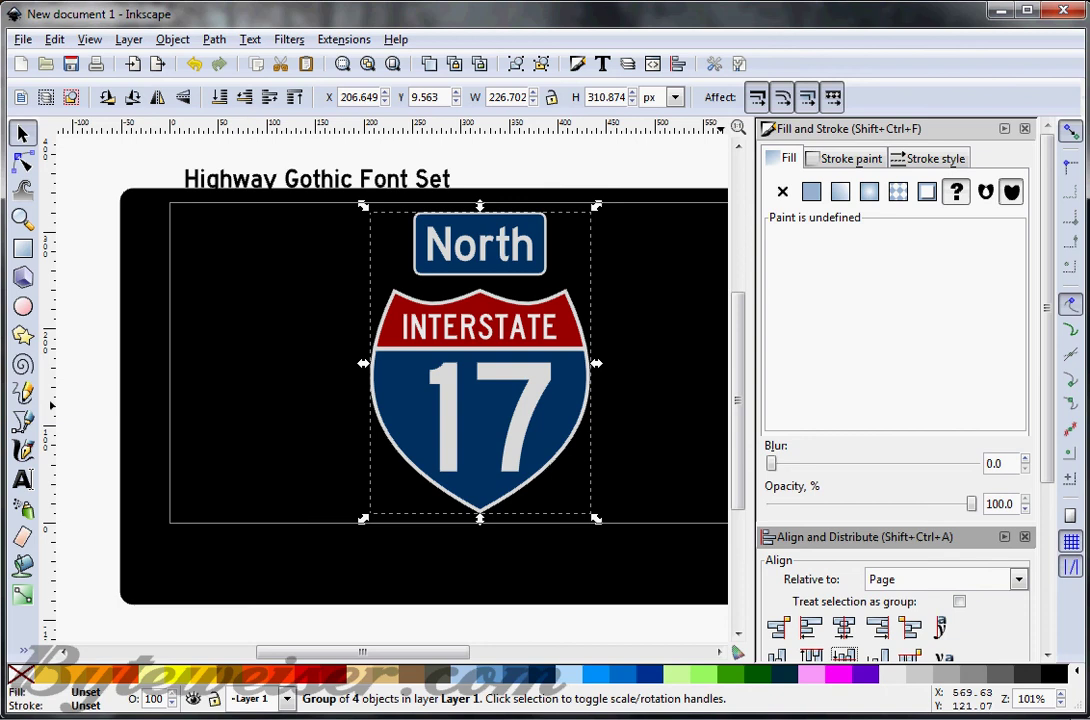
Close the Fill and Stroke and Align and Distribute dialogs and deselect the sign group
click(1025, 129)
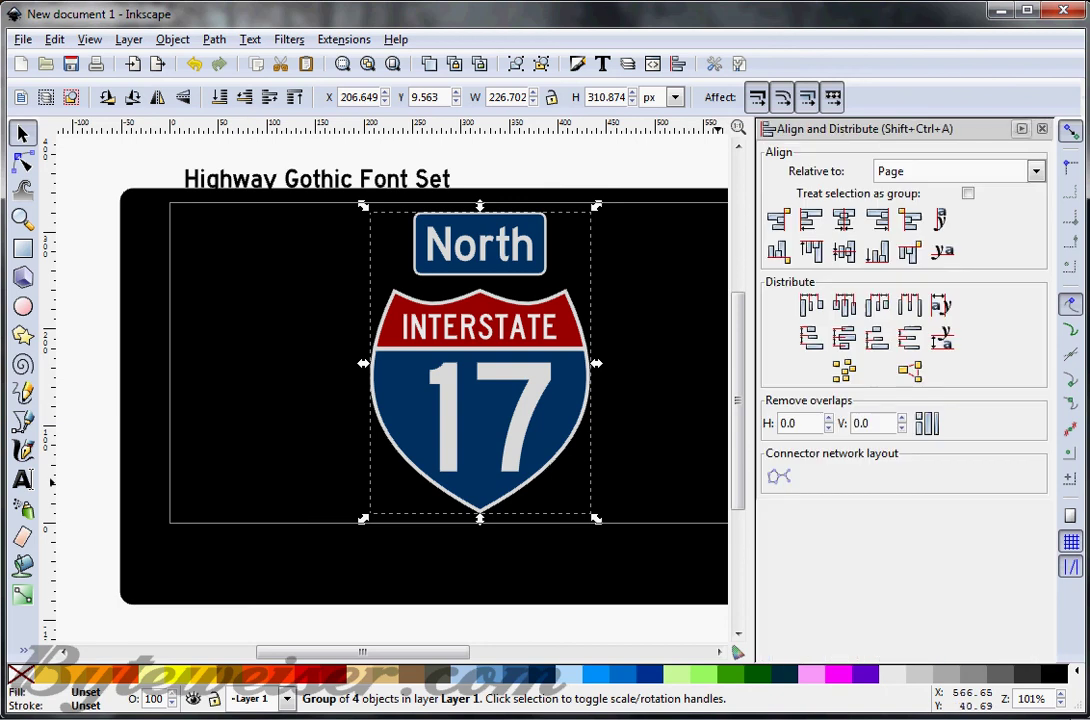
key(ctrl+shift+a)
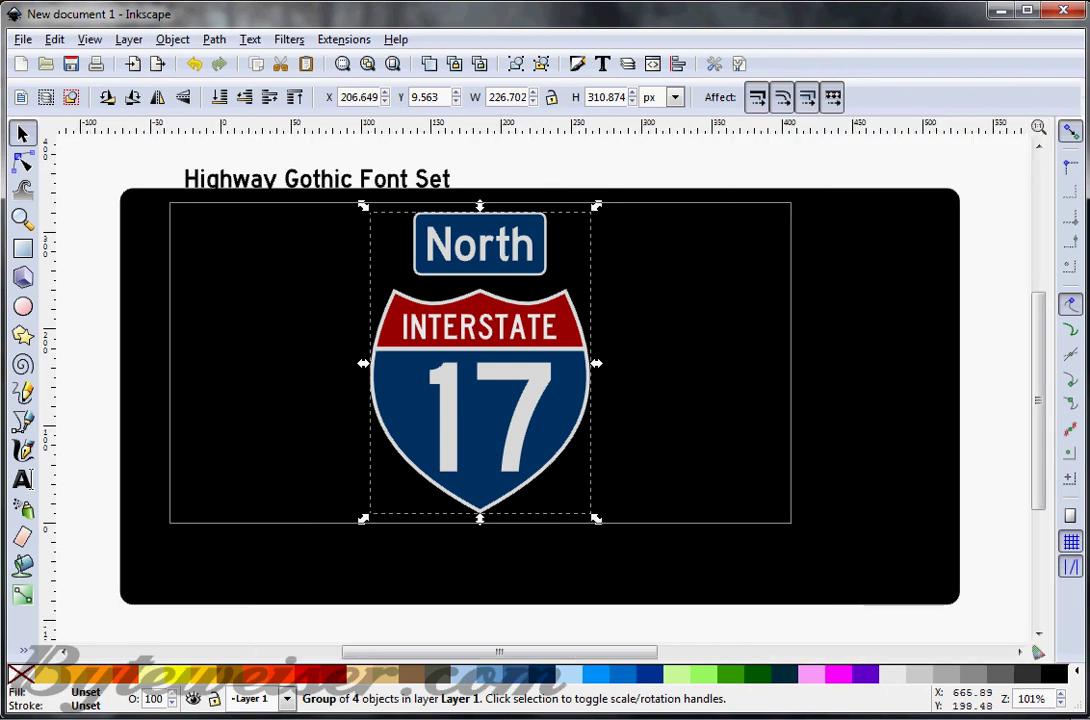
key(Escape)
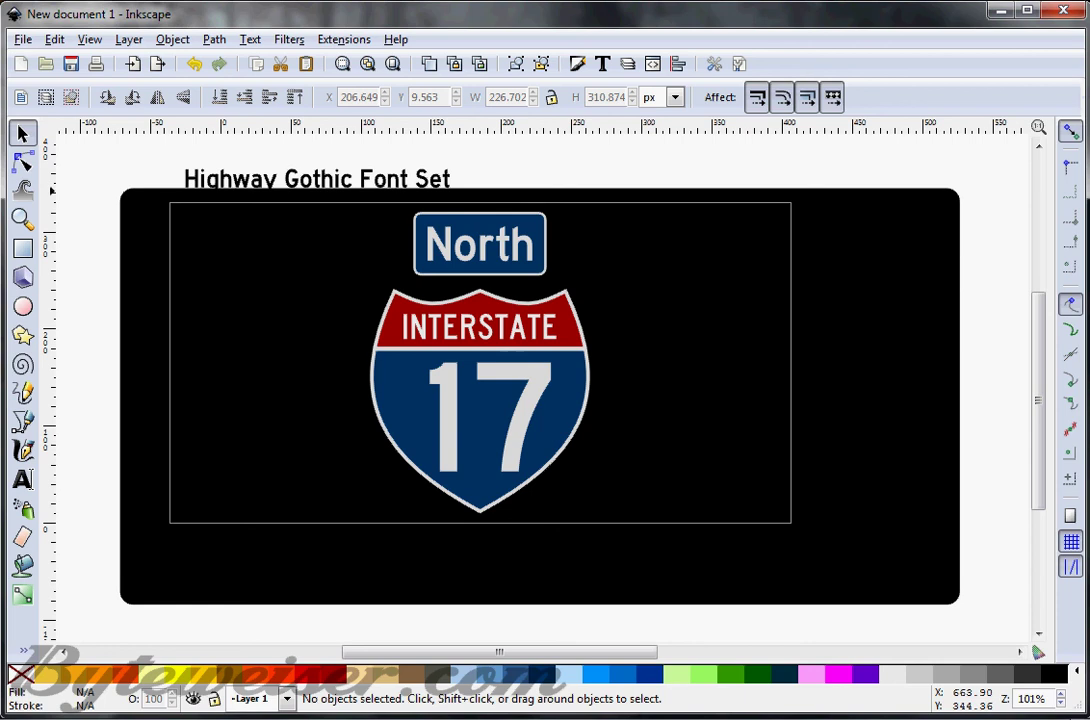